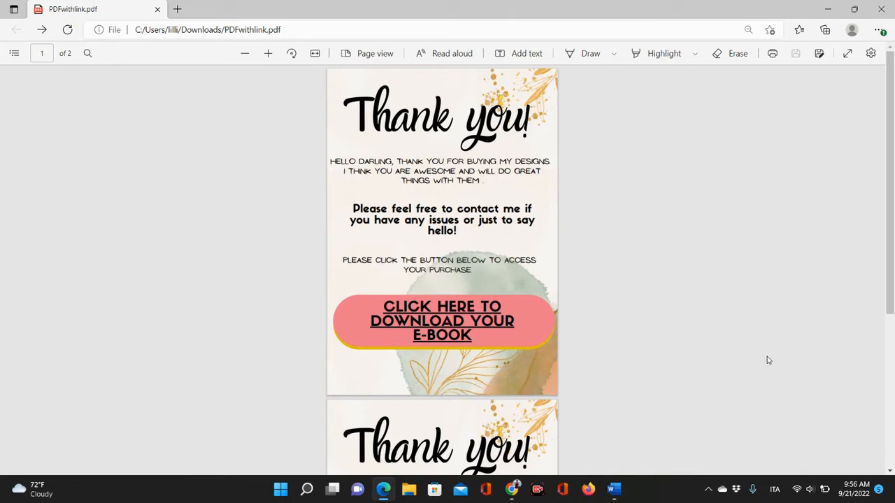
Open the e-book download link from the PDF and create an editable copy of the shared Canva template.
scroll(765, 359, down, 3)
scroll(765, 360, up, 3)
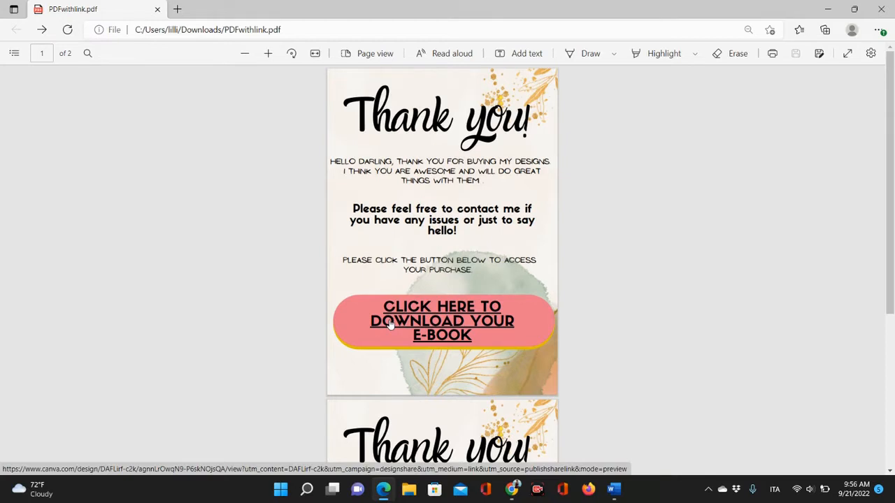
click(463, 325)
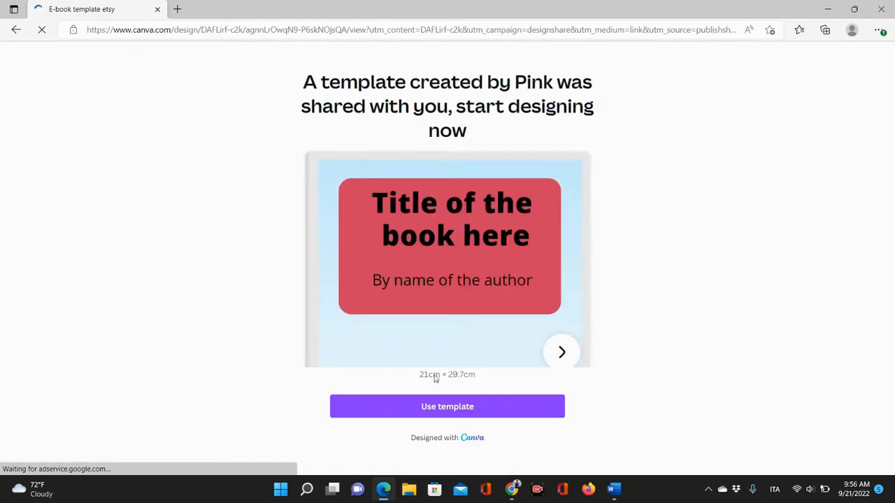
click(483, 408)
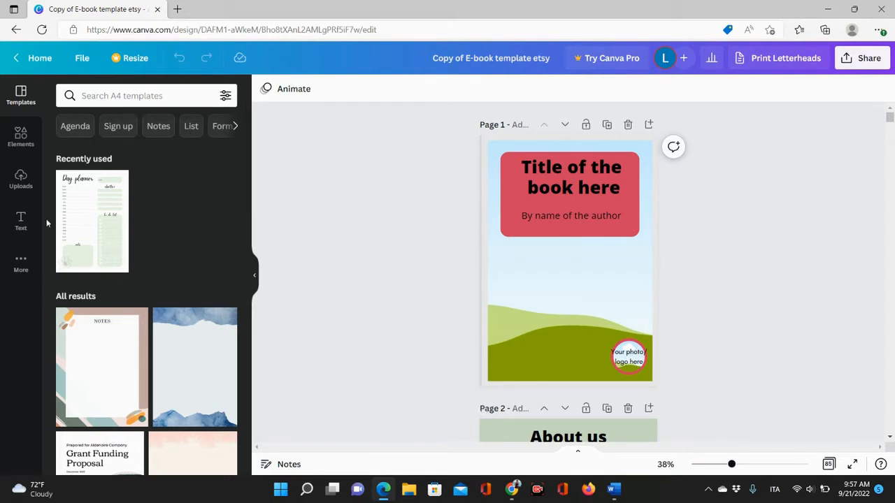
Search the elements library for yoga graphics and browse the results, then clear the search.
click(21, 135)
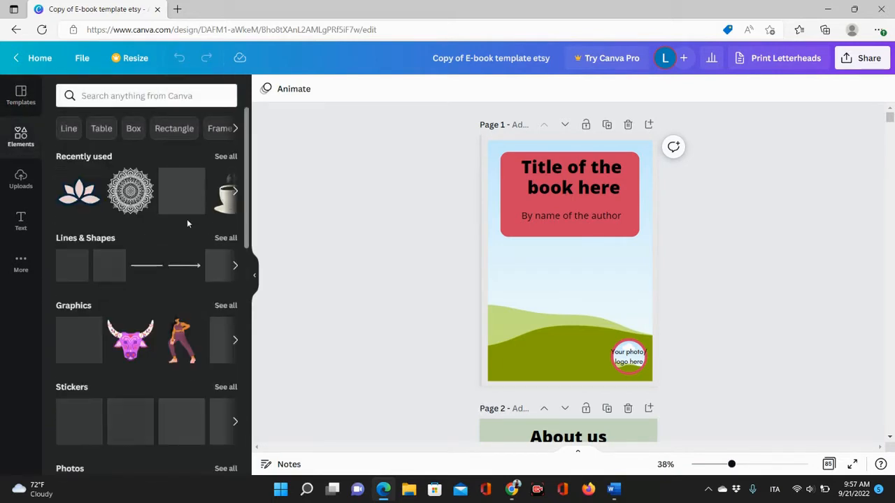
click(132, 94)
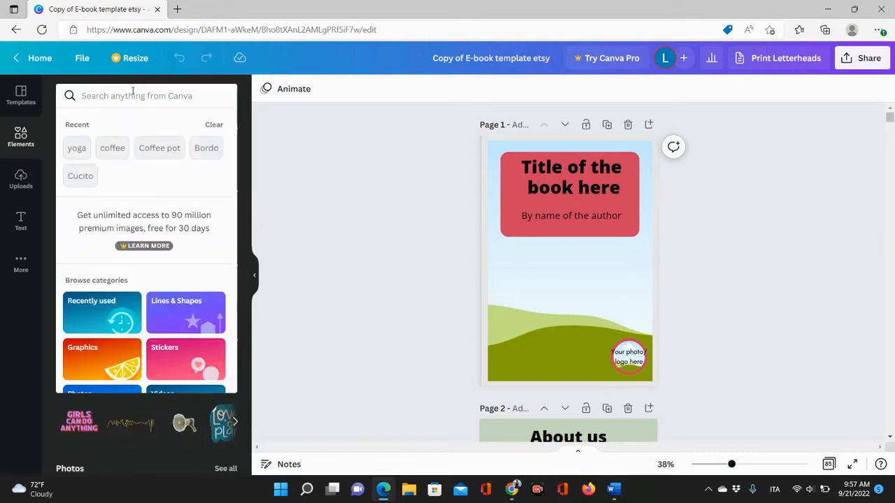
click(78, 149)
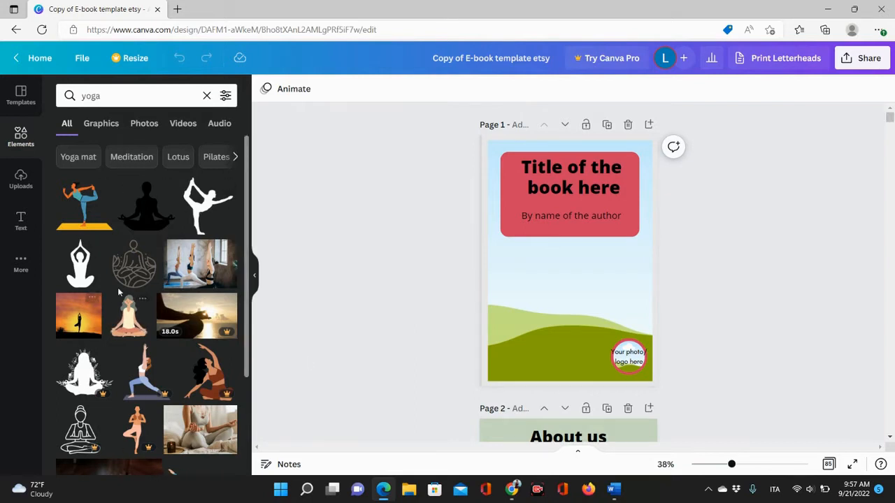
scroll(121, 302, down, 2)
scroll(121, 301, down, 4)
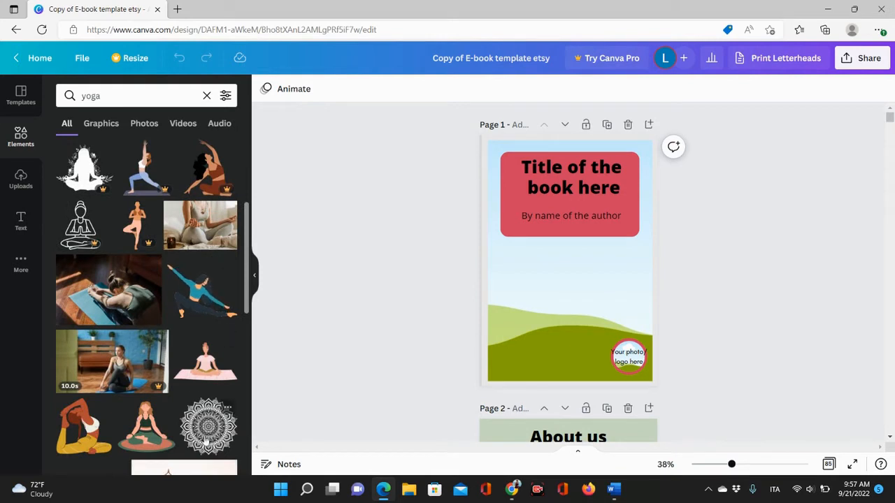
scroll(192, 386, down, 4)
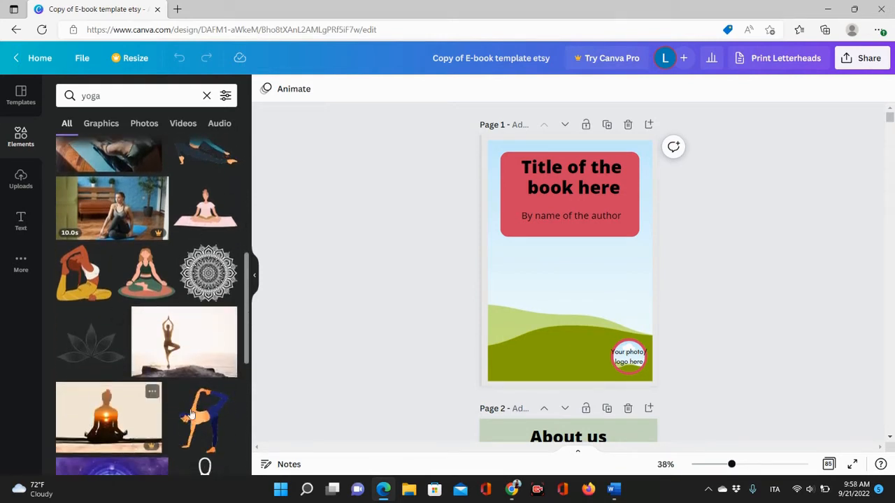
scroll(192, 411, down, 3)
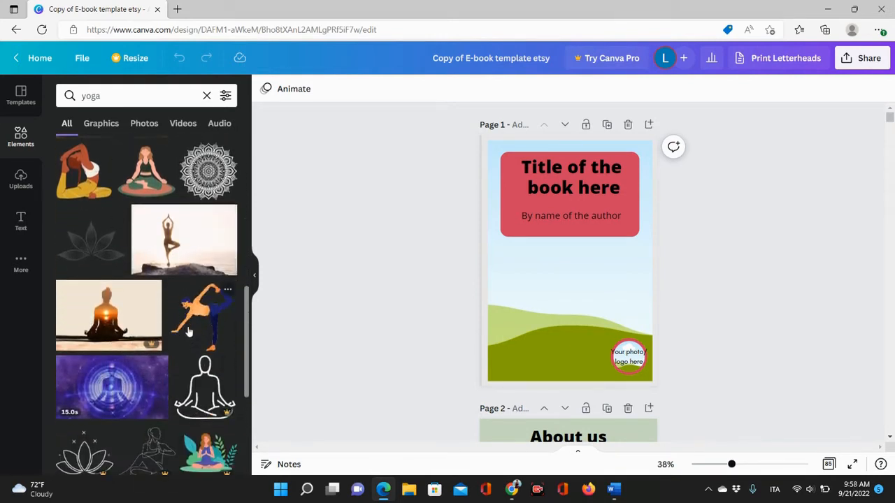
scroll(193, 314, up, 10)
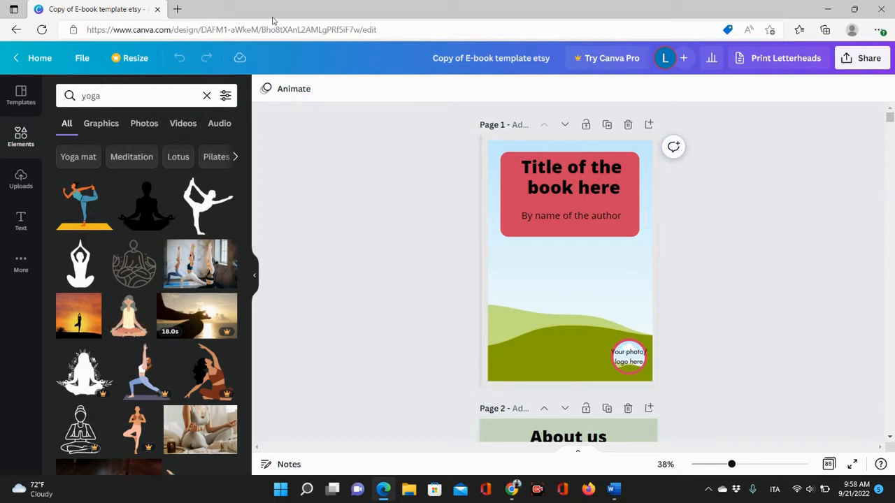
click(207, 95)
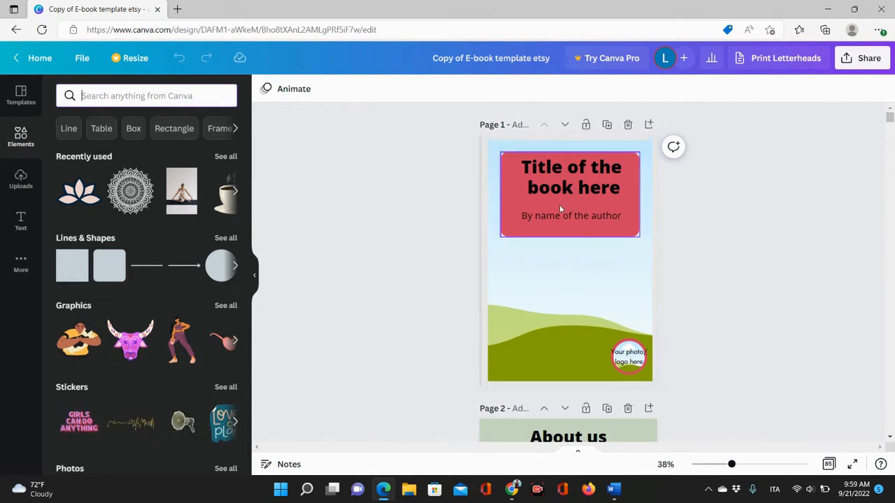
Scroll through the template's pages to review the cover, About us, About me and other layouts.
scroll(806, 342, down, 4)
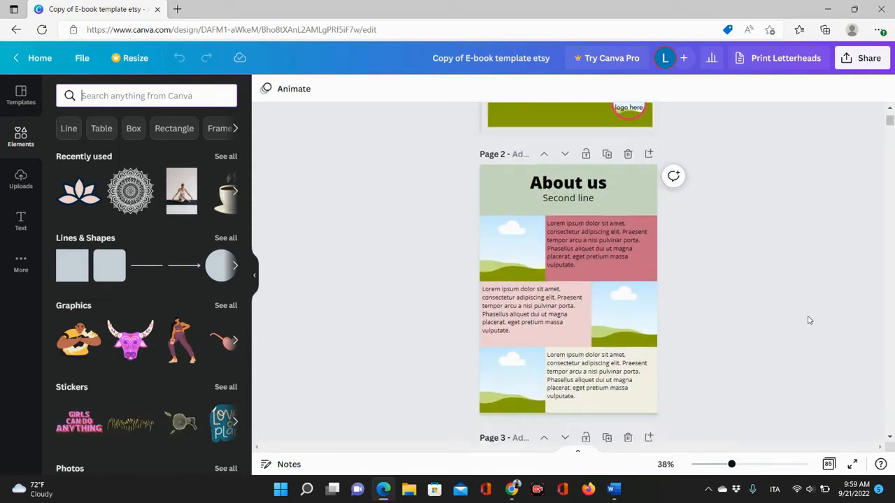
scroll(808, 321, up, 3)
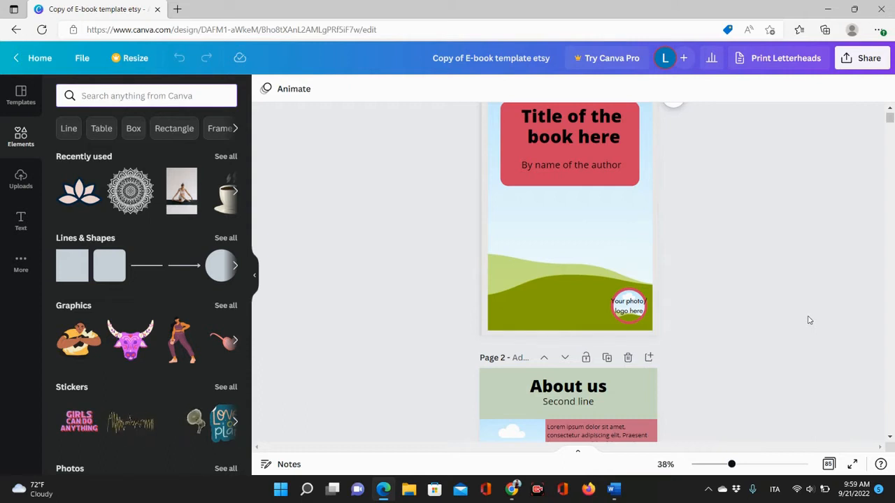
scroll(809, 320, up, 1)
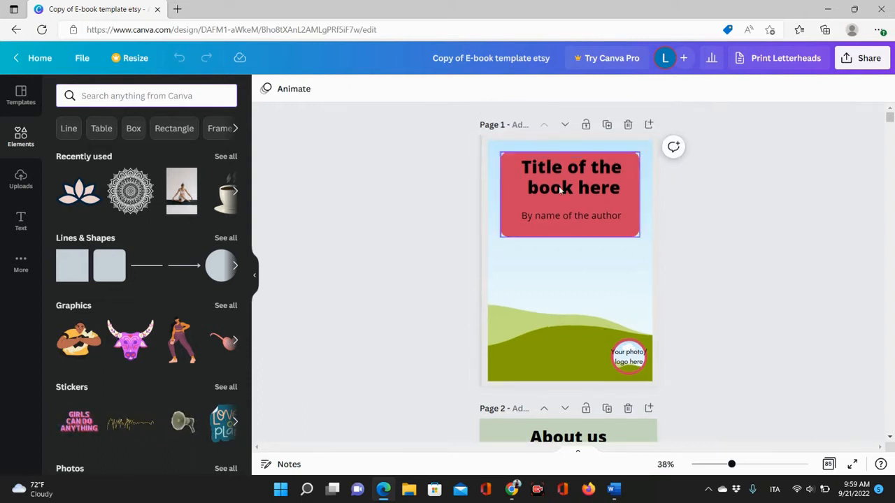
click(552, 313)
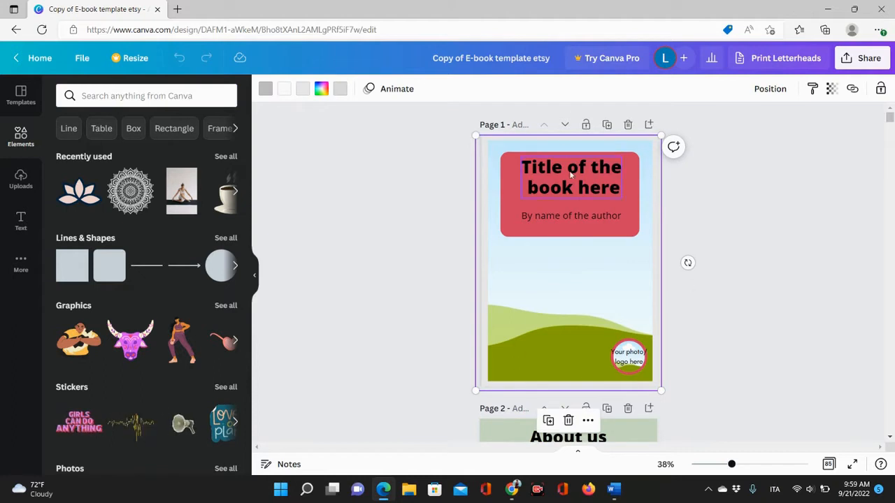
mouse_move(563, 309)
mouse_down()
mouse_move(477, 319)
mouse_move(596, 319)
mouse_move(606, 408)
mouse_move(565, 282)
mouse_move(573, 314)
mouse_move(568, 297)
mouse_up()
scroll(731, 275, down, 5)
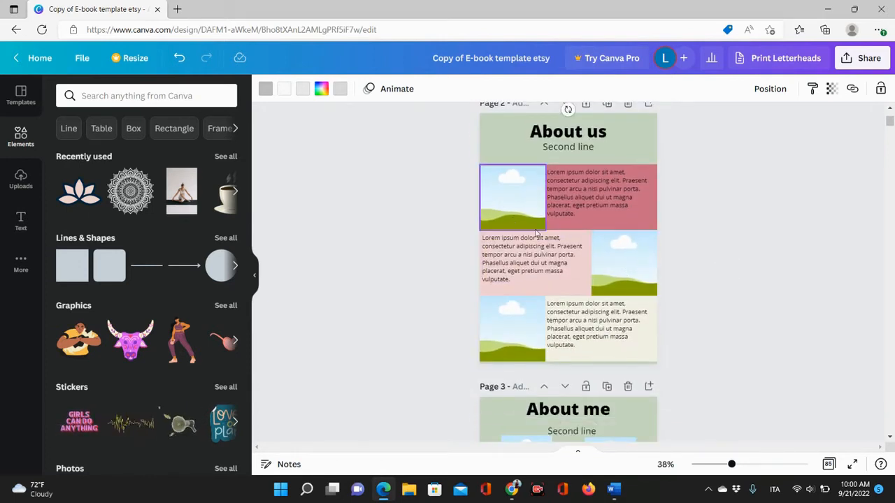
scroll(520, 356, down, 5)
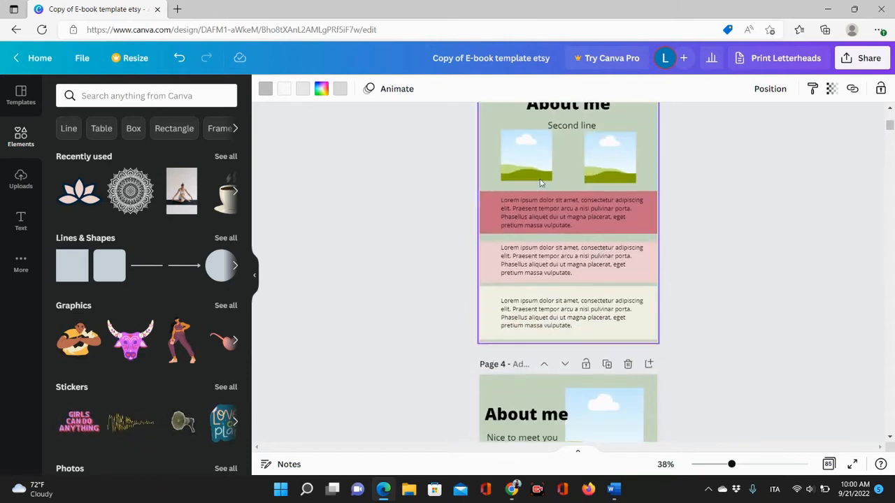
scroll(586, 307, down, 15)
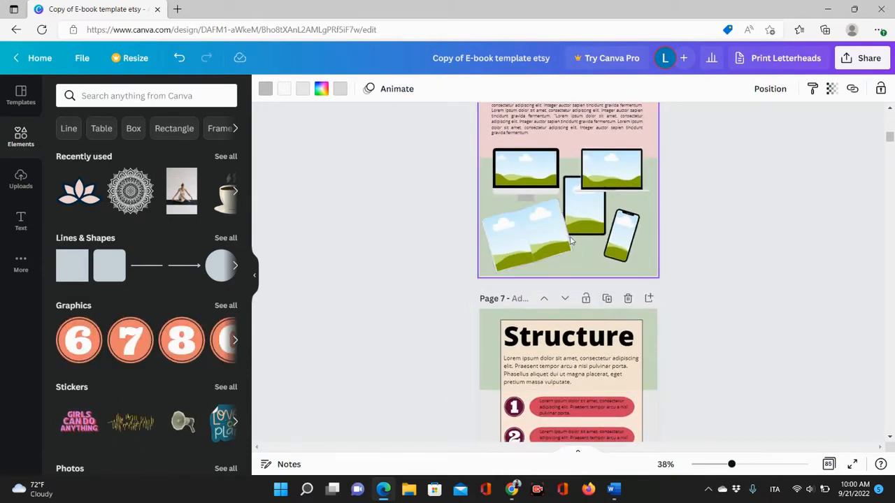
scroll(656, 225, up, 12)
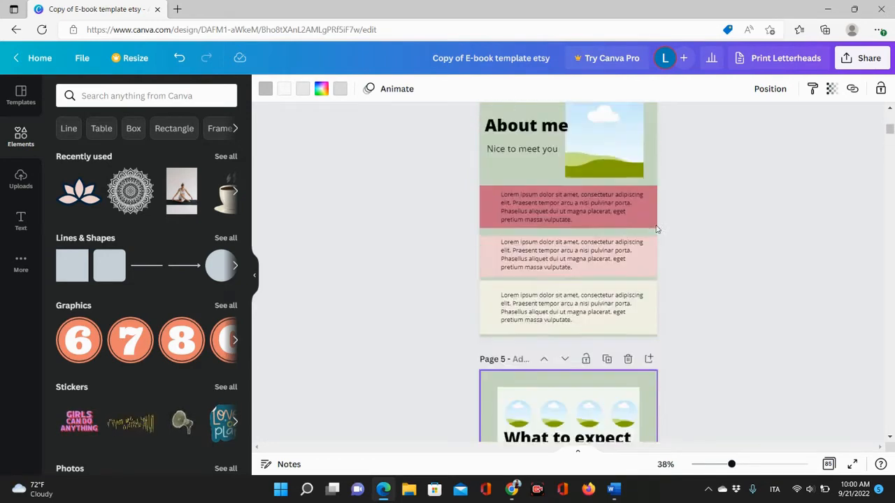
scroll(656, 229, up, 6)
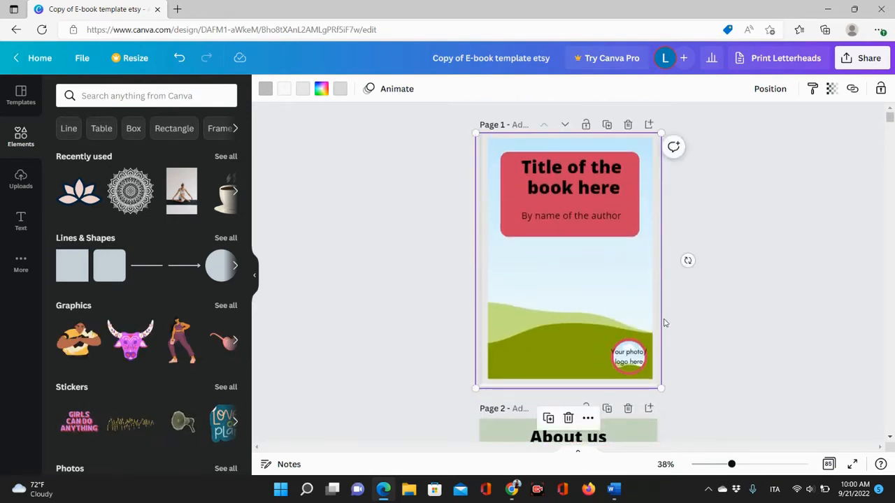
Select the cover's title box and author line to inspect their text settings, then deselect.
click(508, 186)
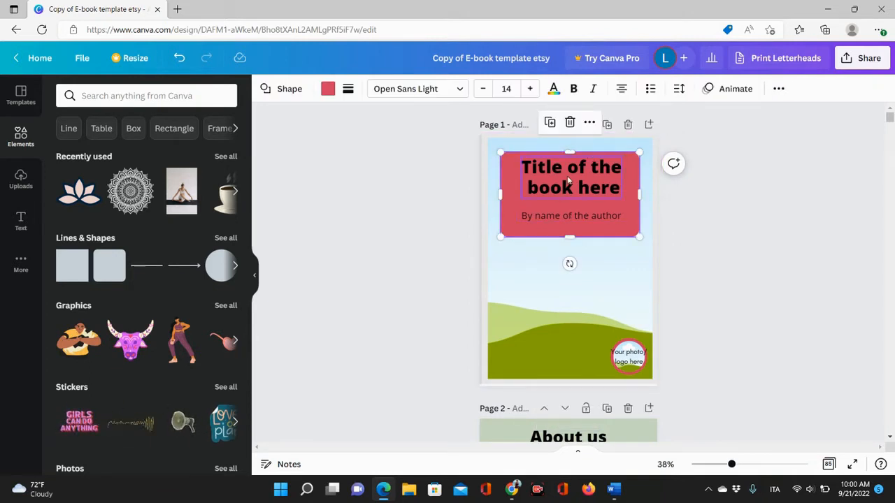
click(571, 222)
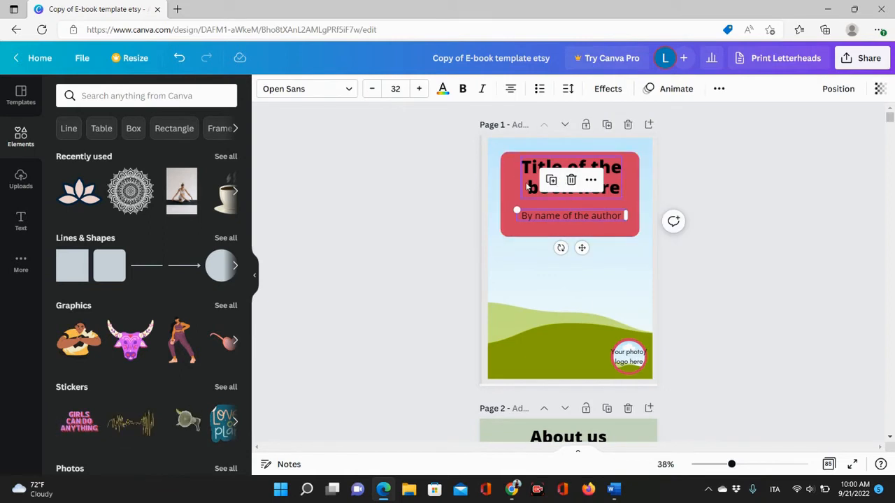
click(527, 185)
click(536, 214)
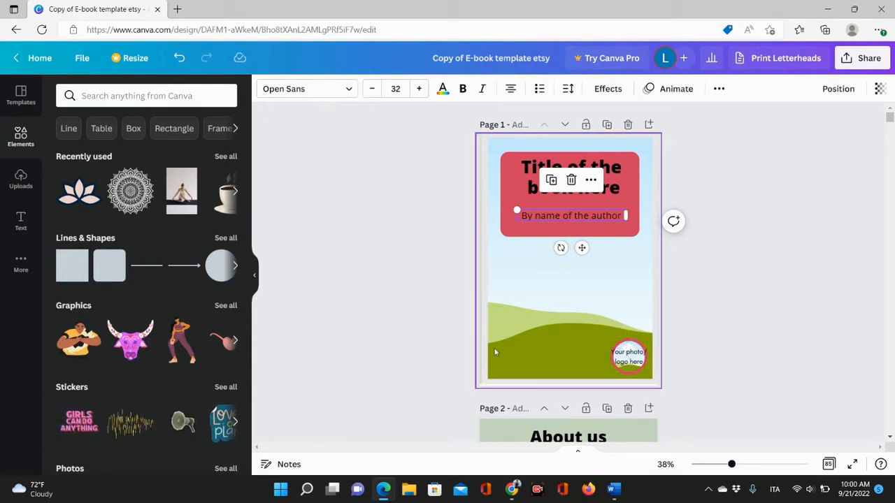
click(765, 280)
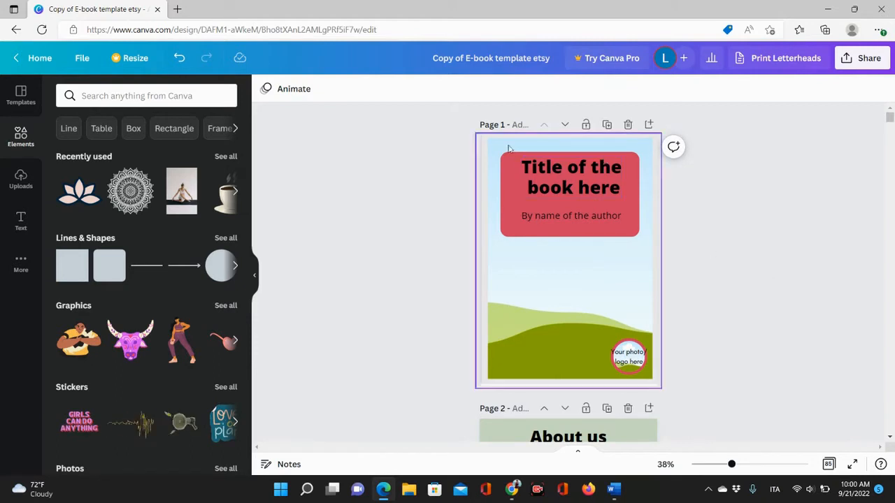
click(550, 186)
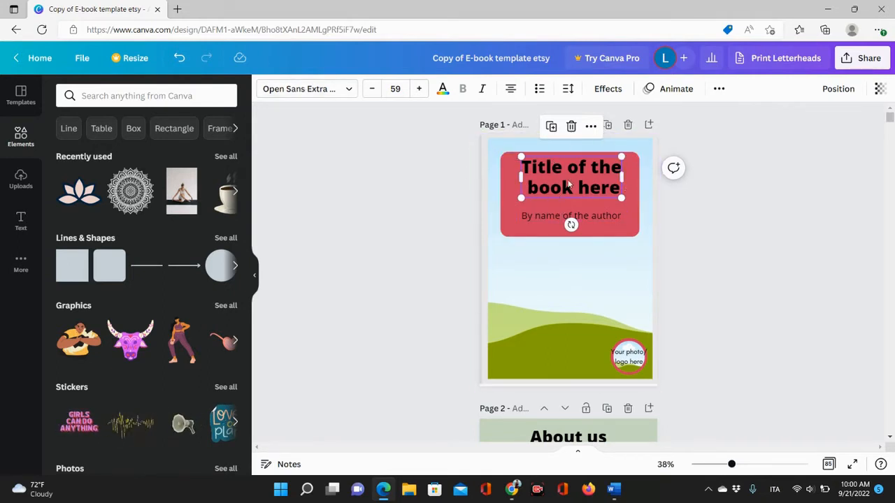
click(551, 126)
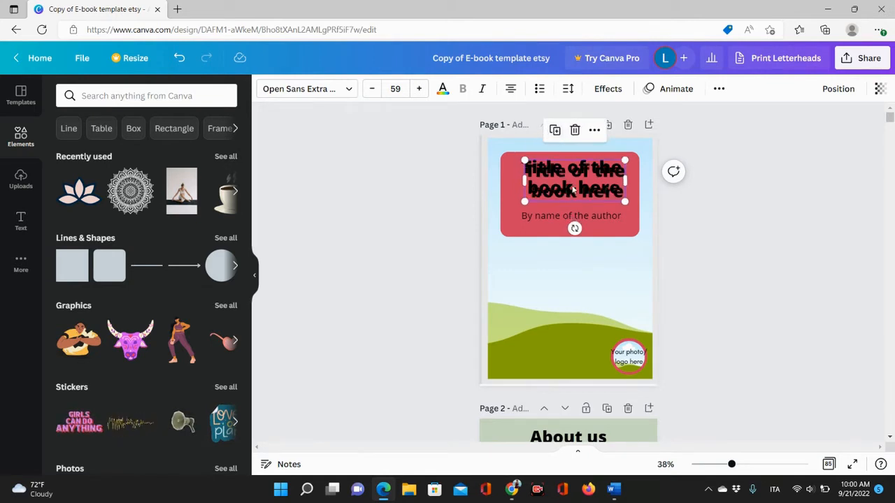
drag(573, 189, 582, 288)
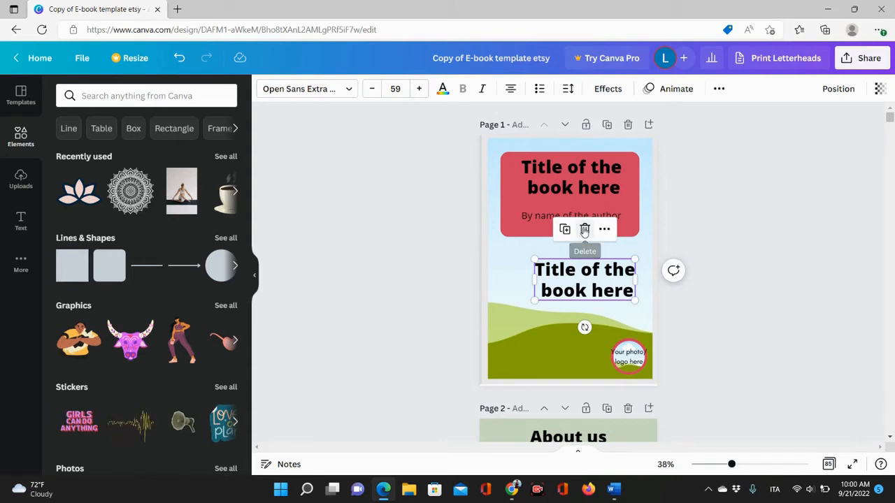
click(585, 230)
Browse the font list for the cover title and change its font to Bangers.
click(558, 195)
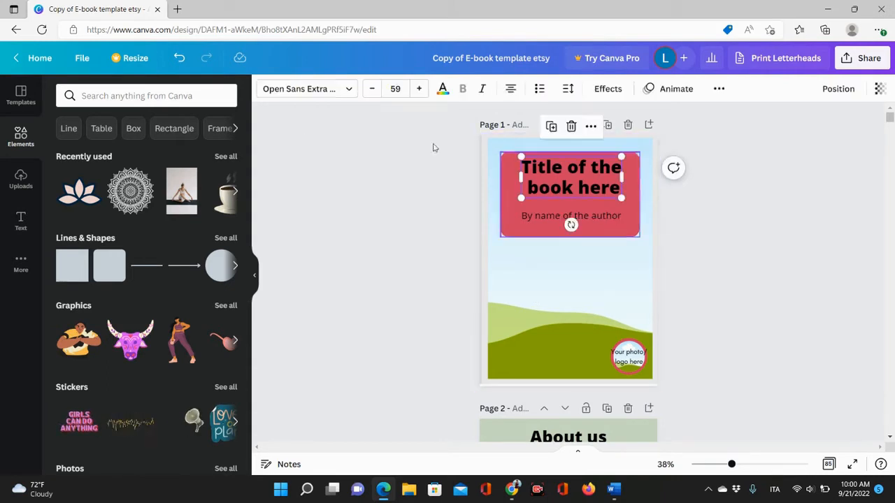
click(345, 95)
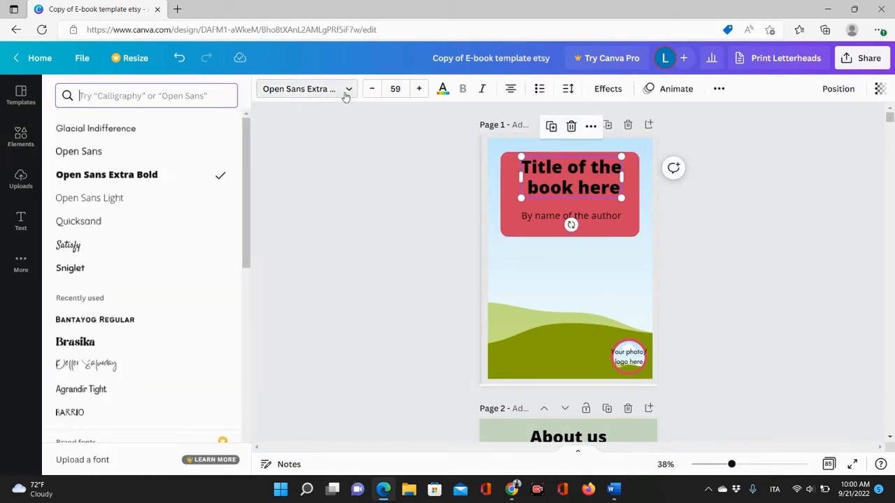
scroll(163, 210, down, 2)
scroll(163, 210, down, 5)
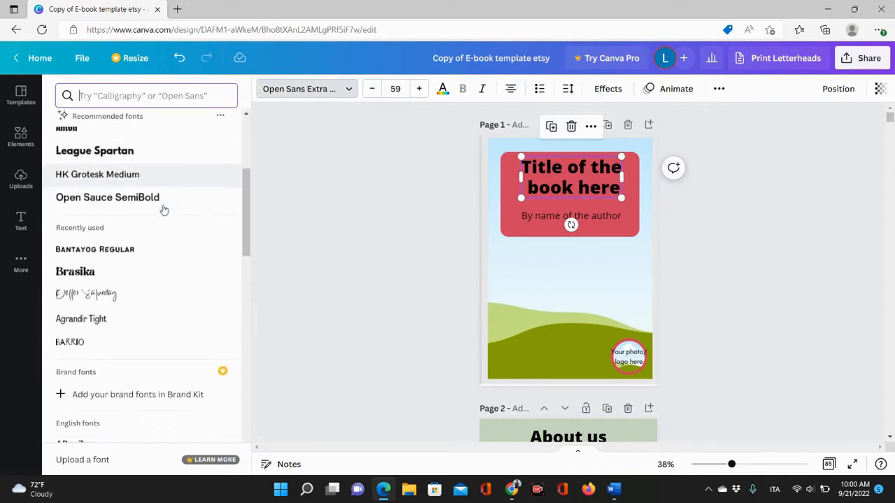
scroll(162, 209, down, 10)
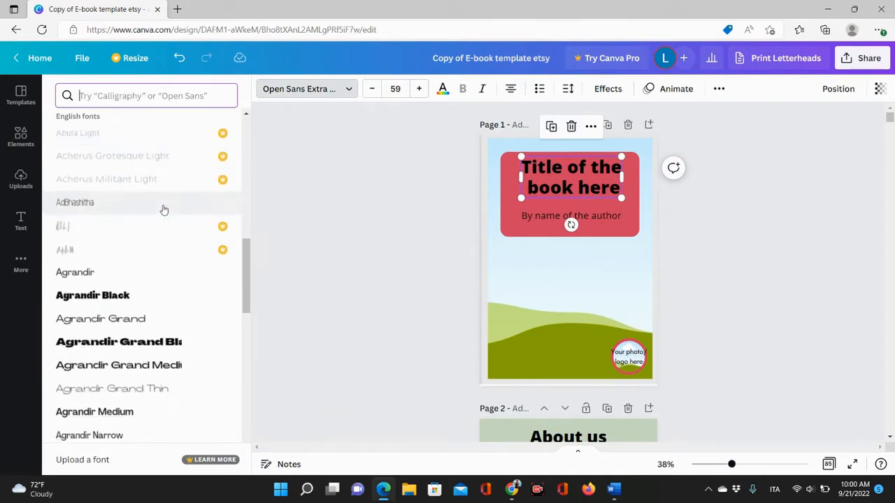
scroll(163, 210, up, 6)
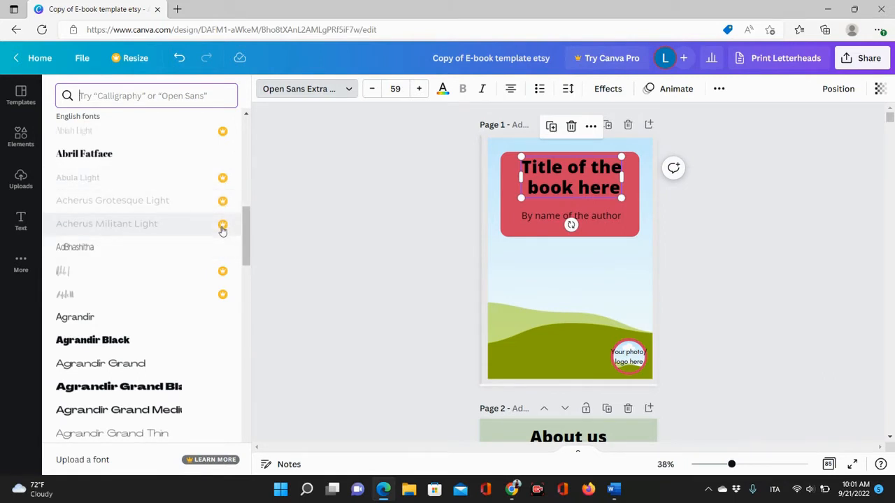
scroll(222, 231, down, 1)
scroll(100, 300, down, 3)
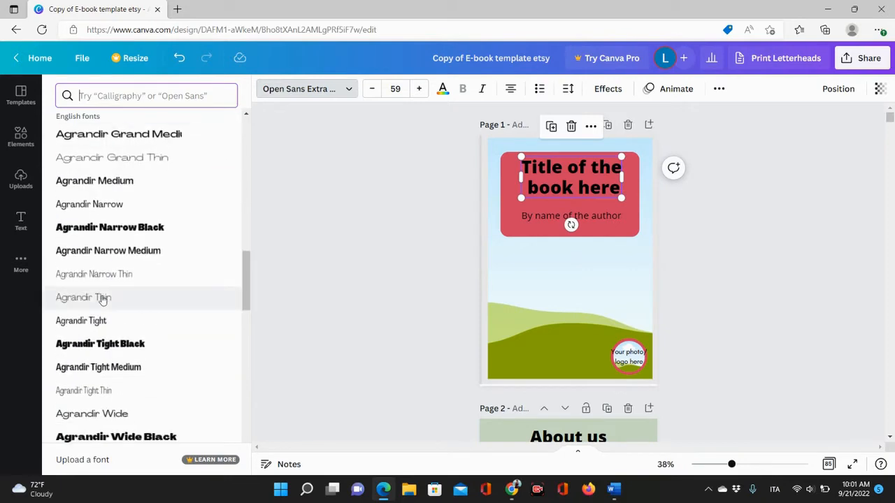
scroll(103, 299, down, 15)
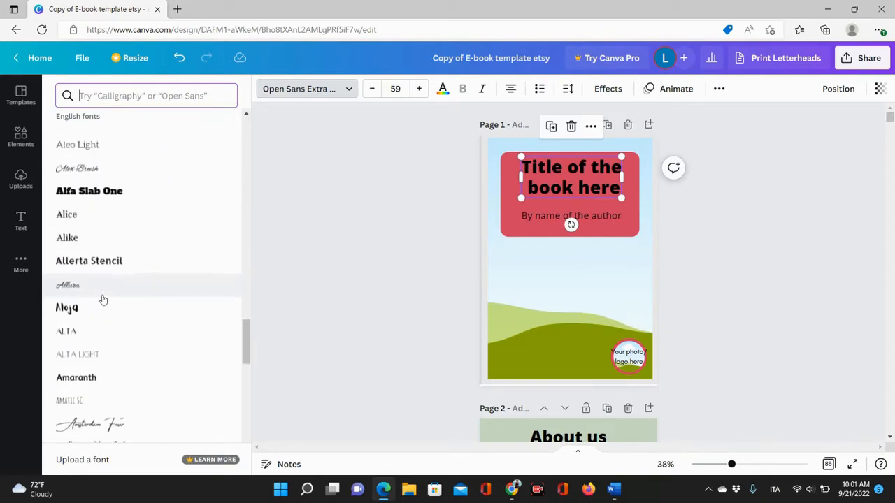
scroll(103, 299, down, 15)
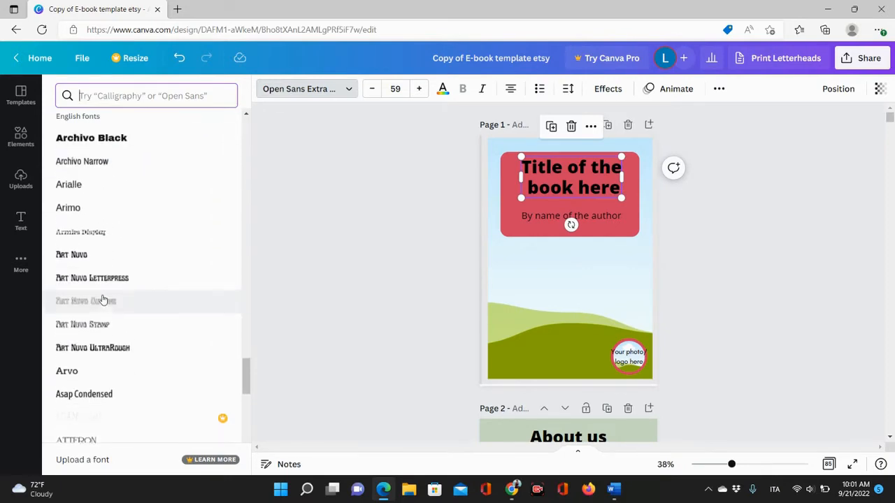
scroll(102, 299, down, 15)
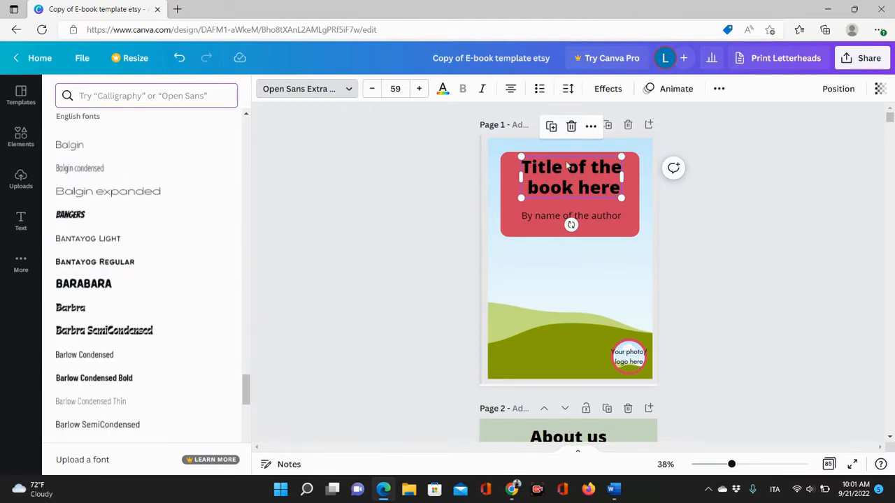
click(120, 217)
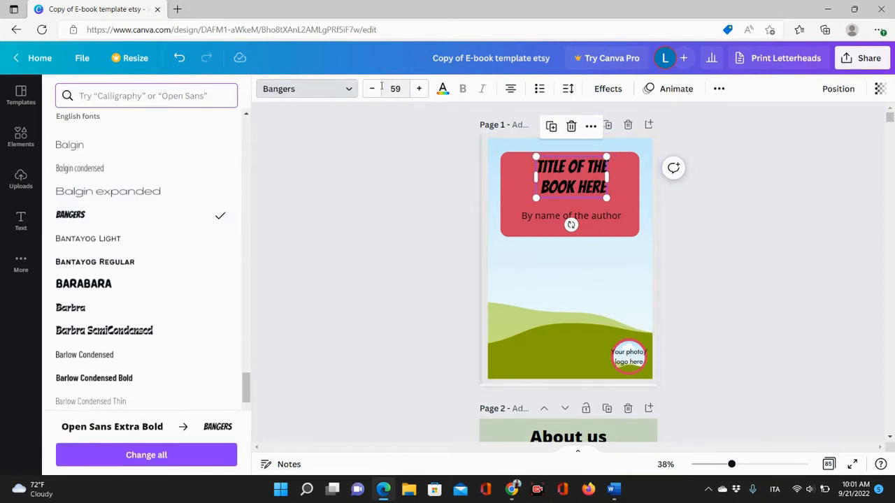
Increase the title's font size to 76 and colour its text dark gray.
click(420, 89)
triple_click(420, 89)
triple_click(420, 89)
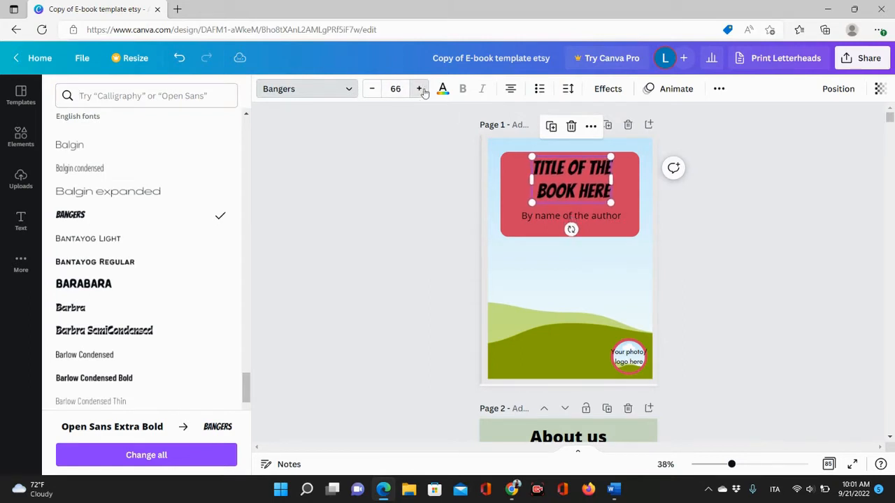
triple_click(420, 89)
triple_click(420, 88)
double_click(420, 88)
double_click(420, 88)
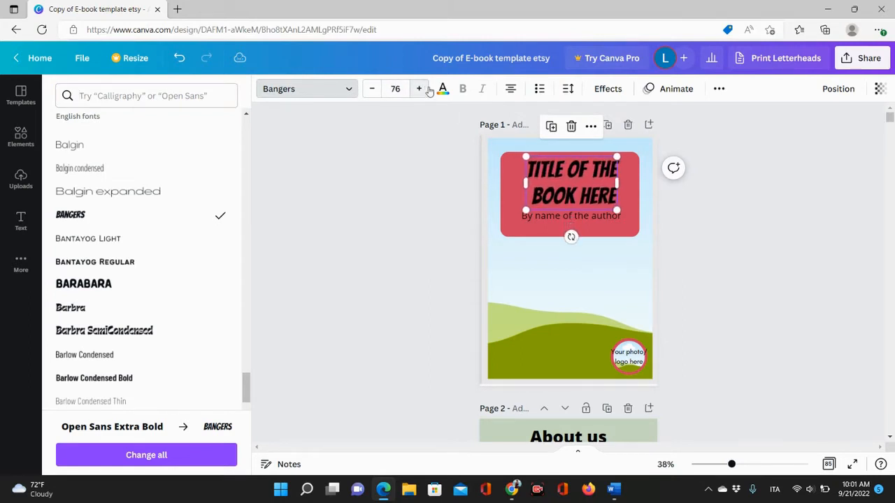
click(443, 89)
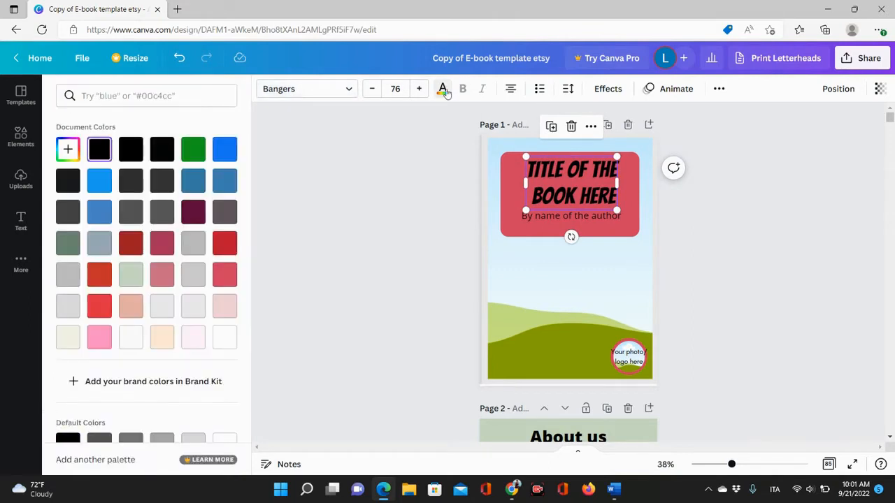
click(133, 208)
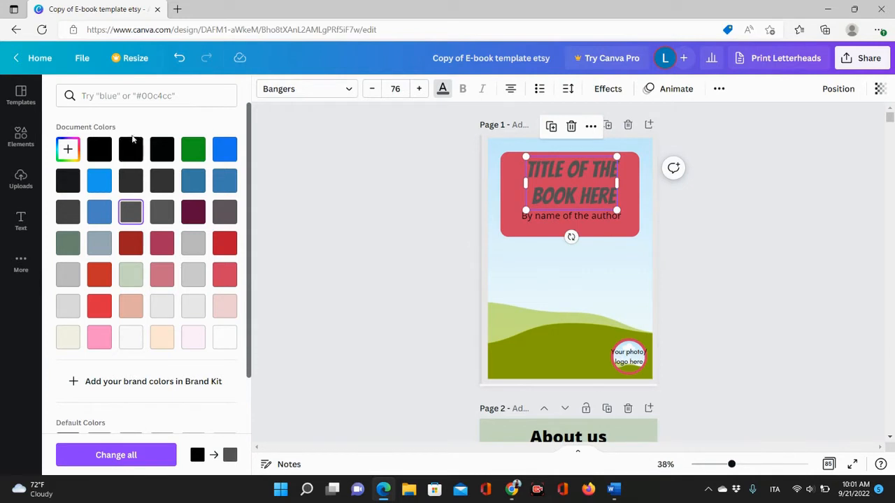
Make the author line's text dark gray and italic.
click(537, 218)
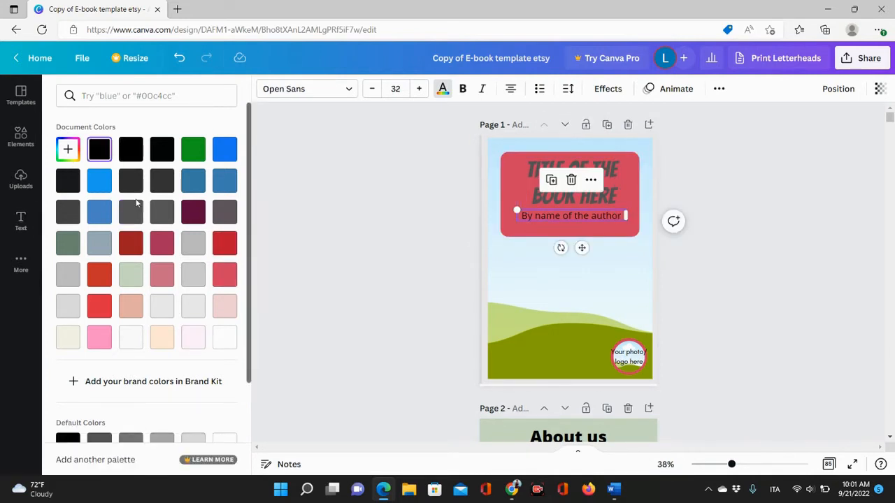
click(157, 209)
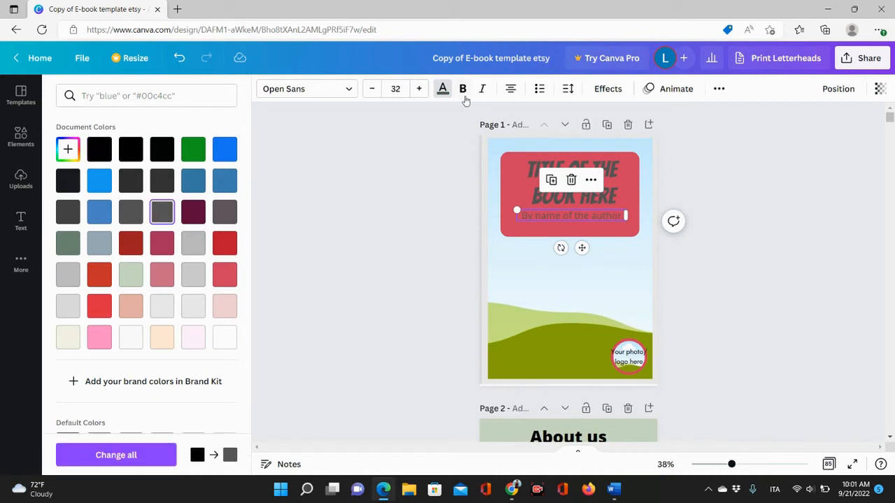
click(482, 93)
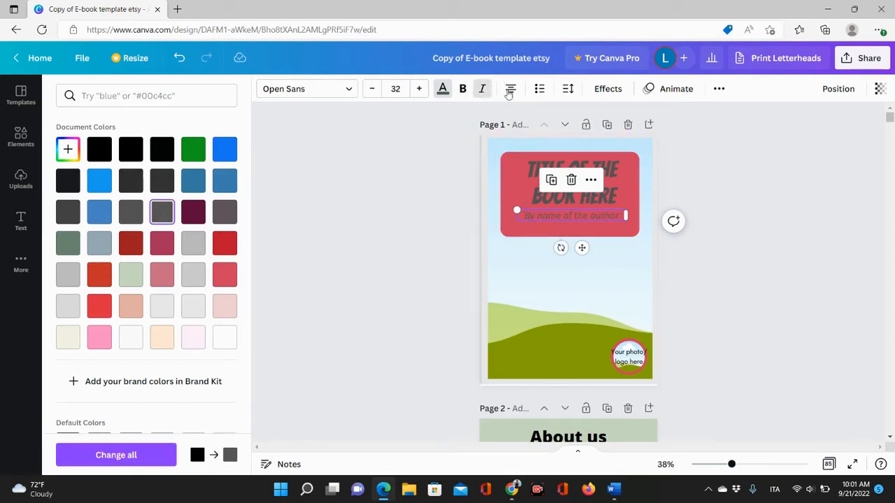
Move the author line down below the red title box.
click(599, 197)
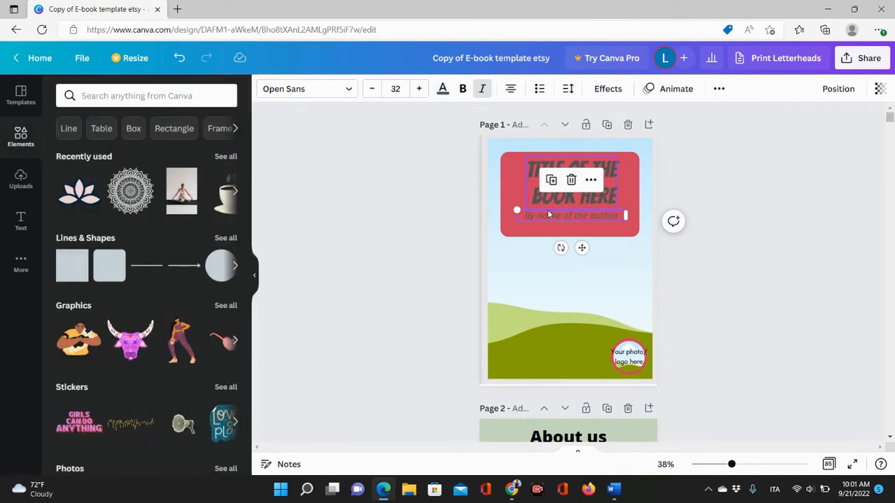
drag(547, 210, 550, 249)
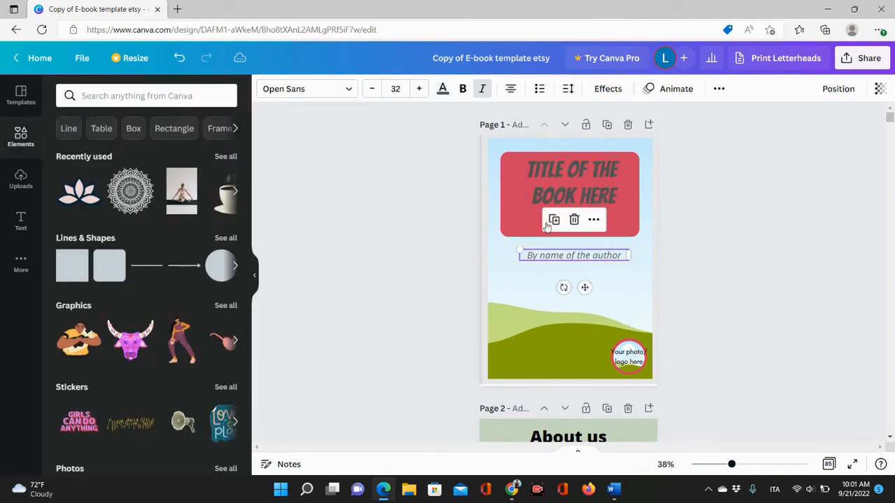
Widen the title text box to span the red box and keep its text centre-aligned.
click(552, 178)
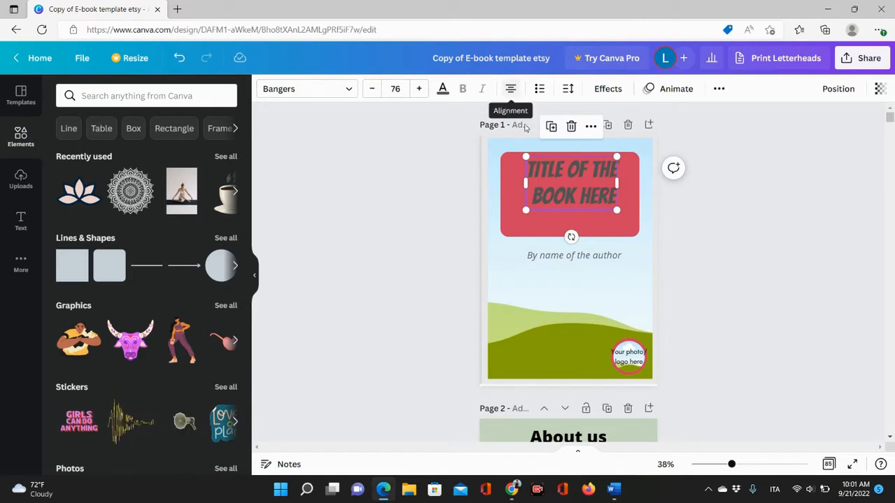
drag(523, 181, 491, 184)
mouse_move(617, 185)
mouse_down()
mouse_move(633, 182)
mouse_move(621, 172)
mouse_up()
click(514, 93)
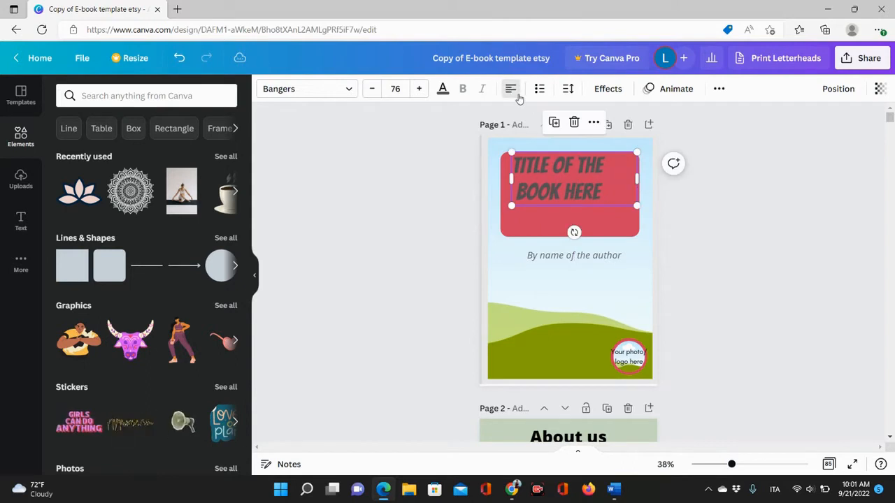
click(514, 88)
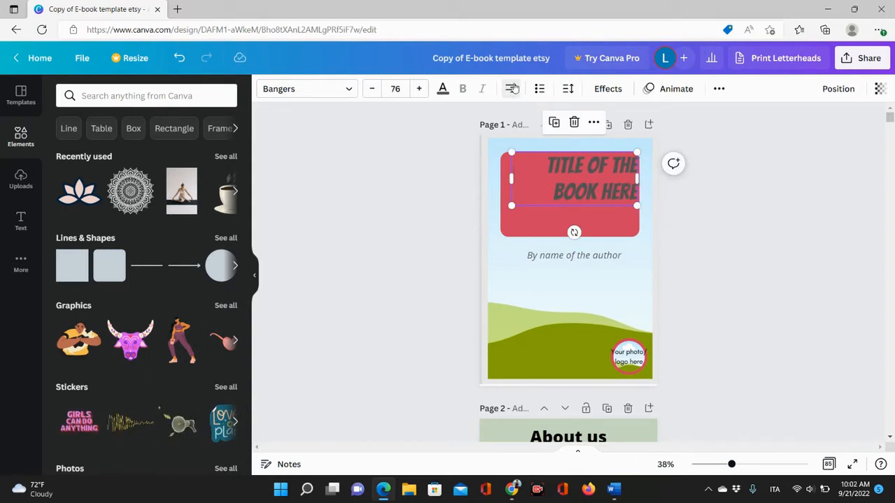
click(514, 88)
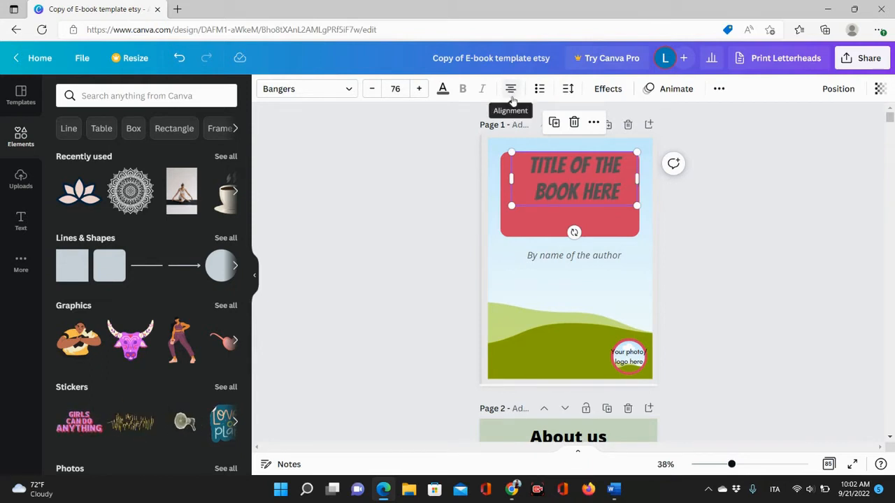
Set the title's letter spacing to 68 and line spacing to 1.11.
click(567, 89)
mouse_move(608, 140)
mouse_down()
mouse_move(644, 139)
mouse_move(620, 143)
mouse_up()
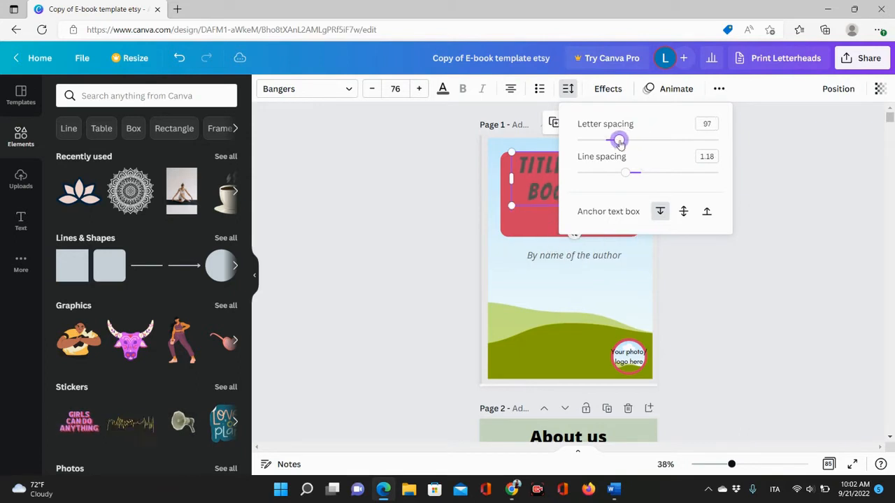
mouse_move(621, 175)
mouse_down()
mouse_move(693, 173)
mouse_move(606, 189)
mouse_move(652, 189)
mouse_move(620, 190)
mouse_up()
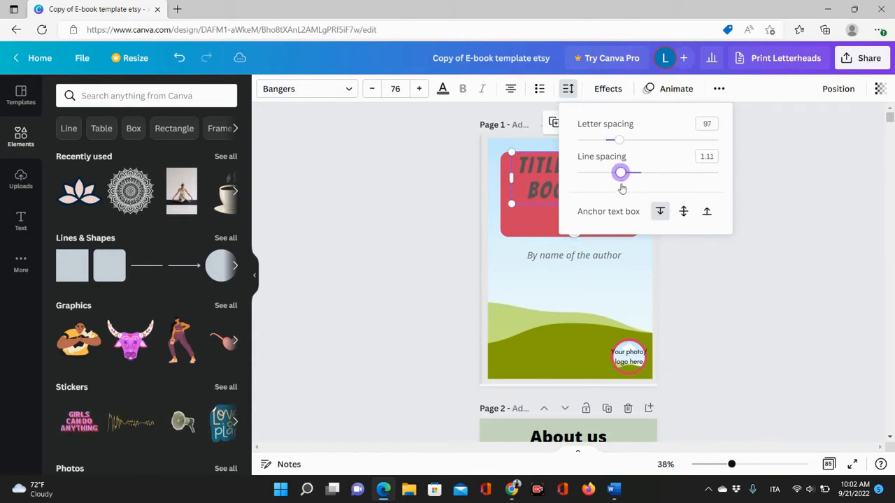
right_click(622, 188)
click(621, 145)
drag(619, 141, 615, 140)
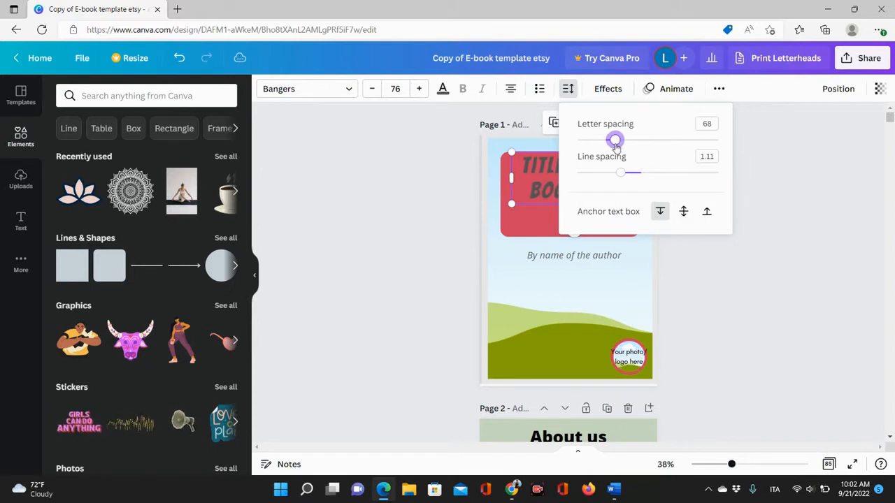
click(423, 169)
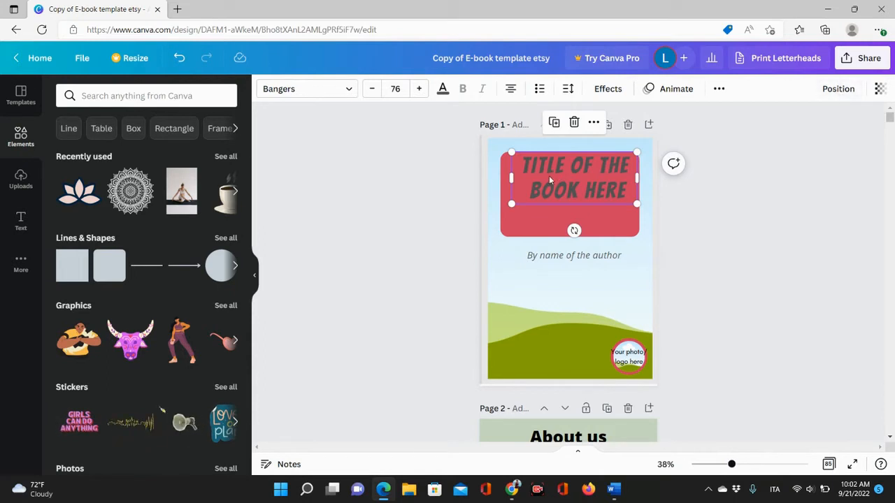
Send the title backward behind the red box and move the box down to reveal it.
click(838, 88)
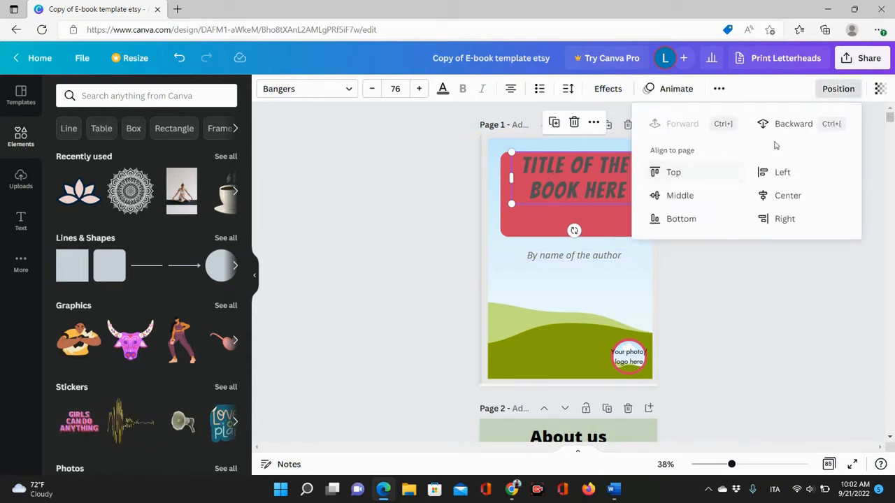
click(790, 125)
click(534, 227)
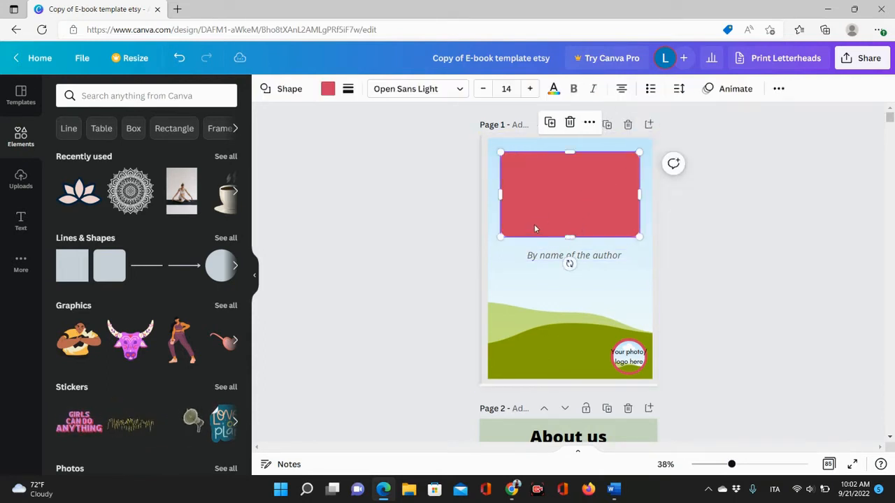
drag(534, 226, 532, 259)
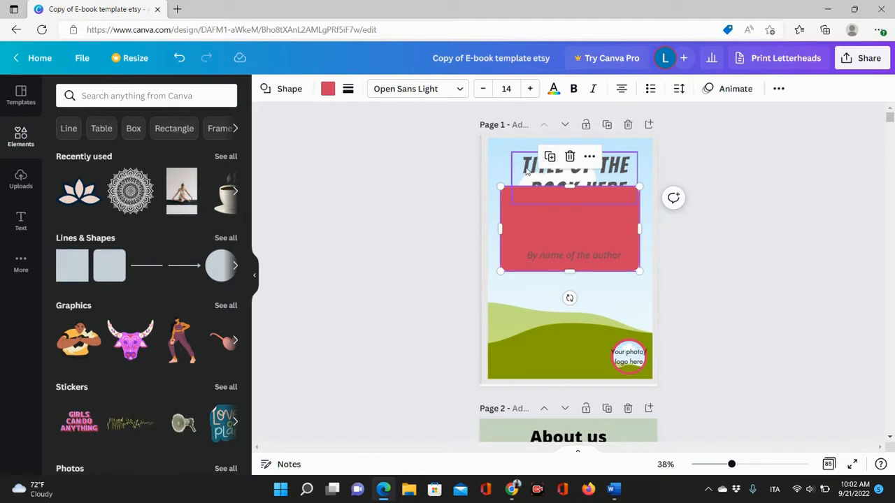
Bring the title forward in front of the red box and move the box back up under it.
click(526, 171)
click(837, 89)
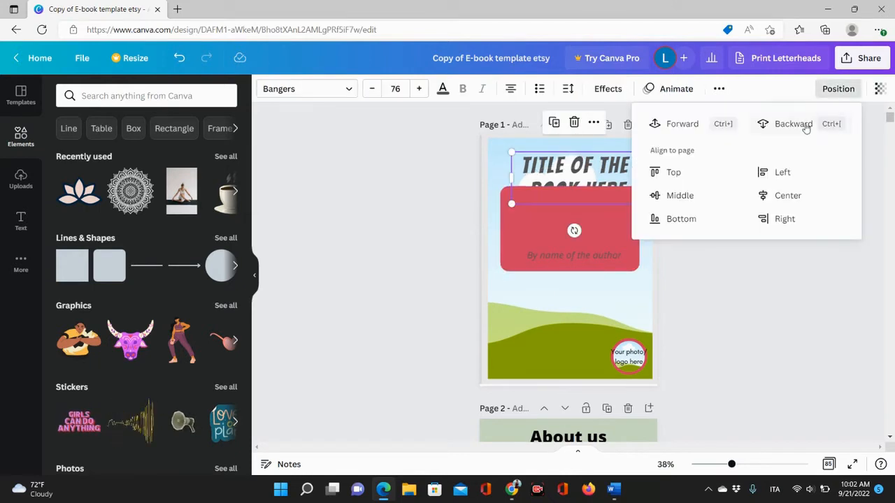
click(687, 128)
drag(519, 229, 524, 190)
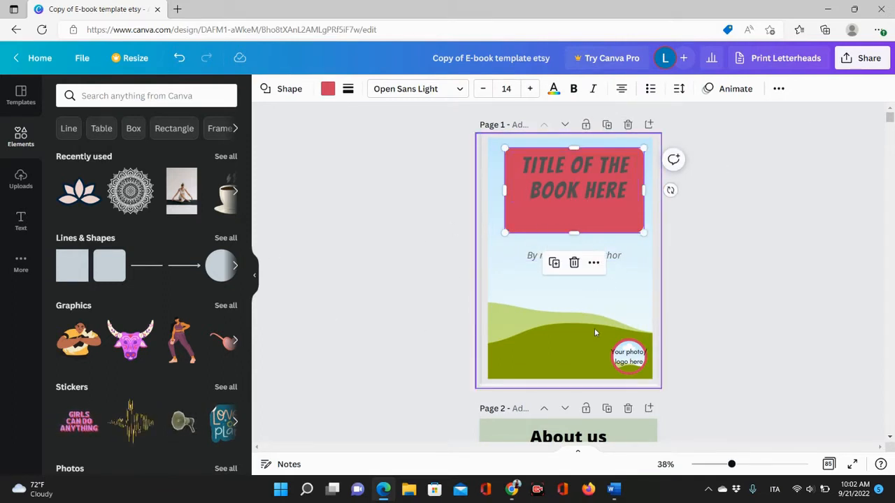
Select each cover element in turn to examine the background, author line, title box, title and logo circle.
click(744, 290)
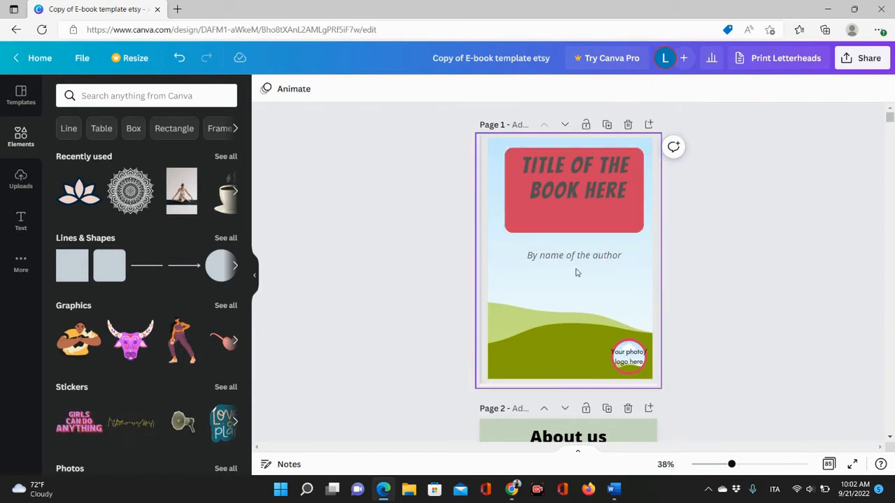
click(568, 348)
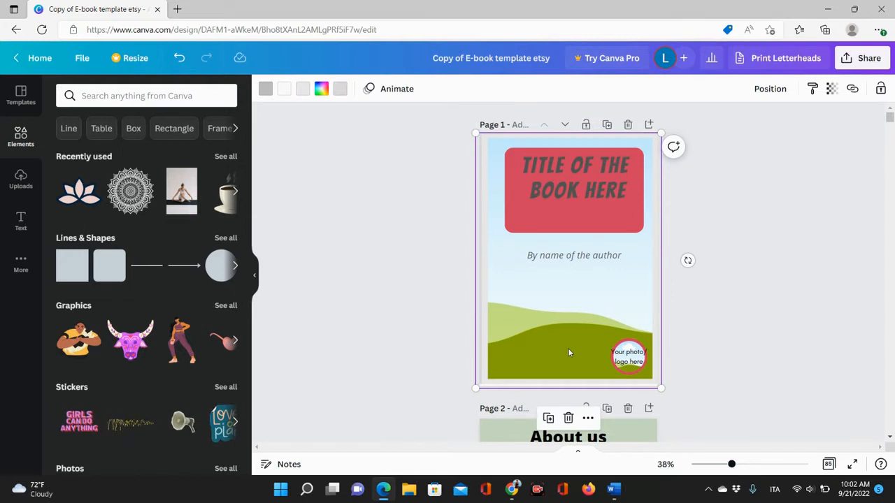
click(568, 263)
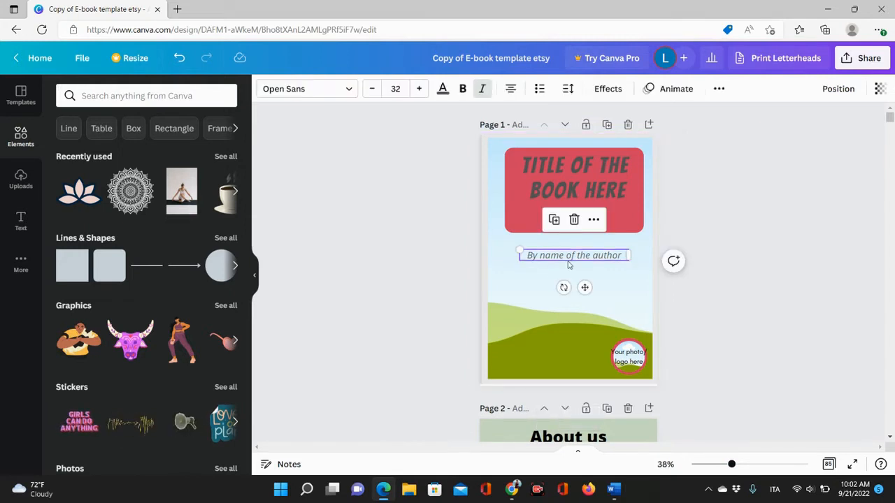
click(515, 208)
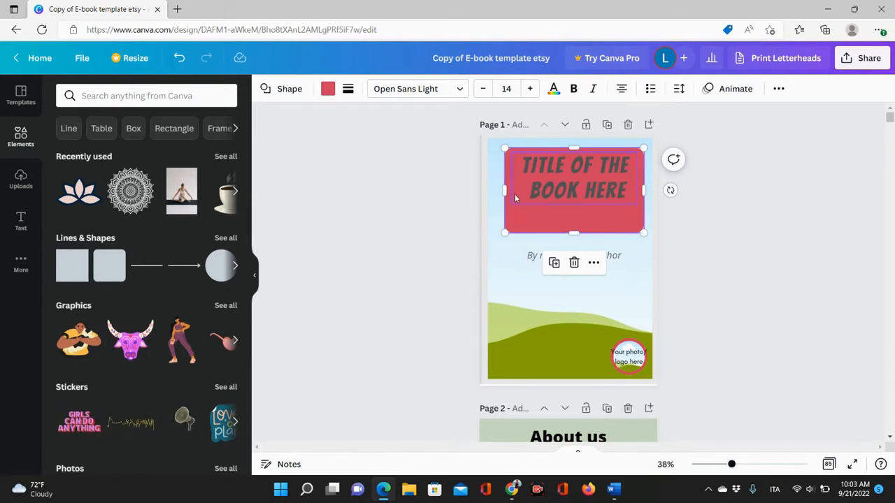
click(560, 183)
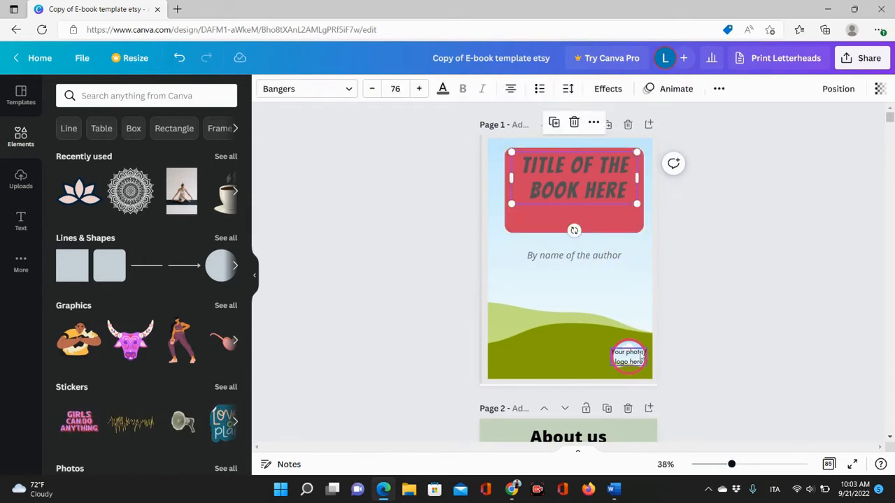
click(641, 356)
click(631, 343)
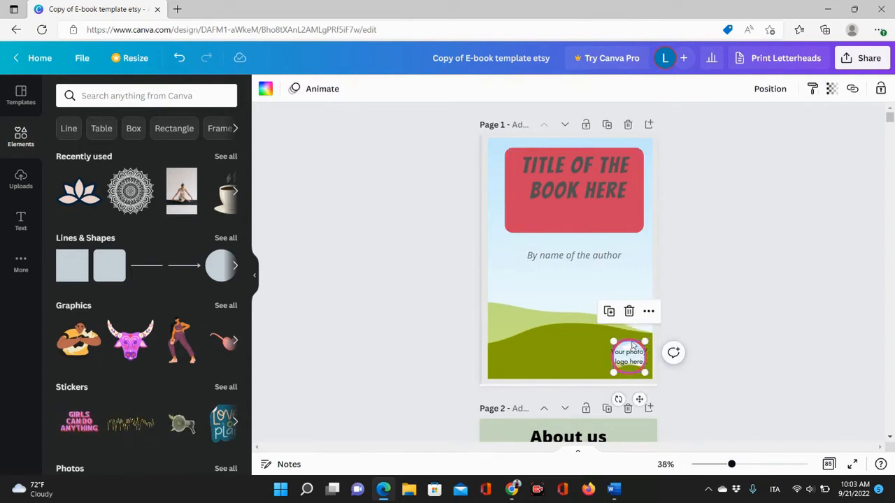
click(687, 258)
click(629, 357)
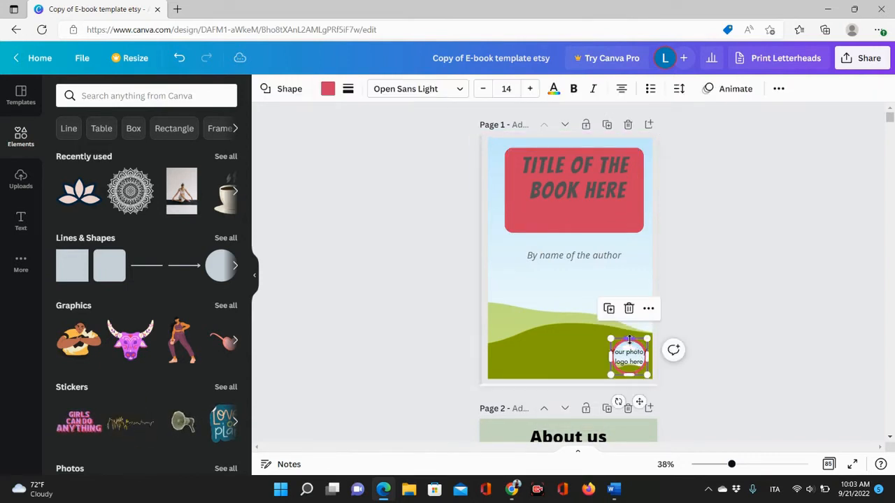
click(759, 314)
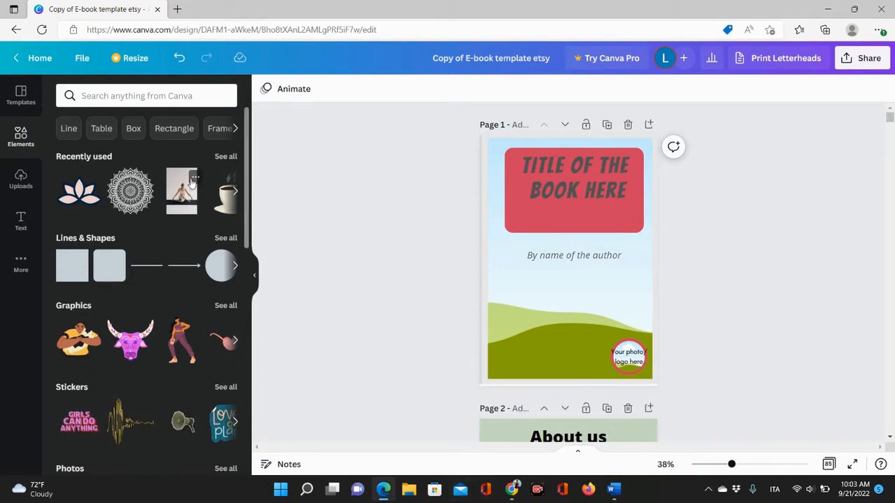
Apply the recently used yoga photo as the cover background and move the author line down beside the logo circle.
drag(180, 195, 511, 264)
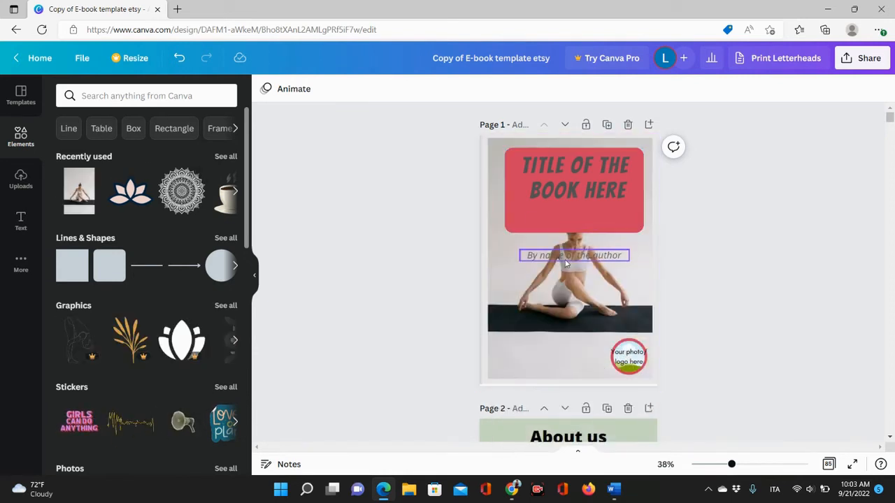
drag(566, 262, 537, 347)
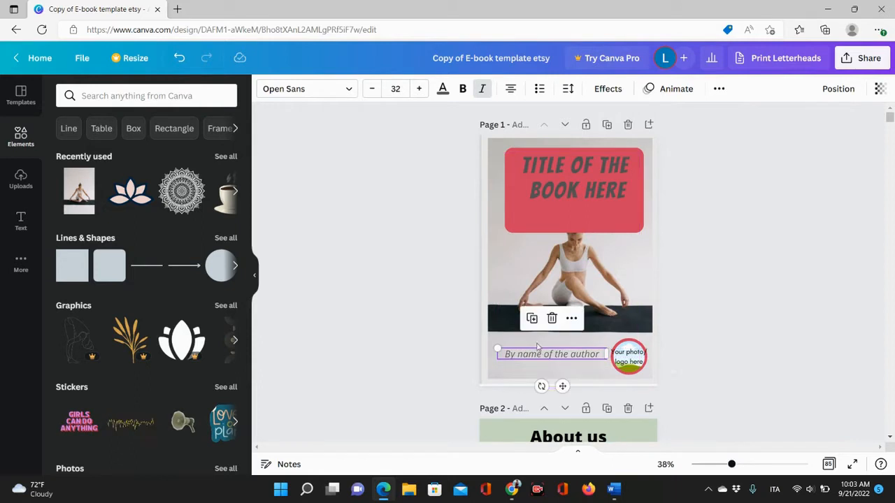
Shorten the title box to fit the title and recolour it to the photo colour #966f5b.
click(559, 217)
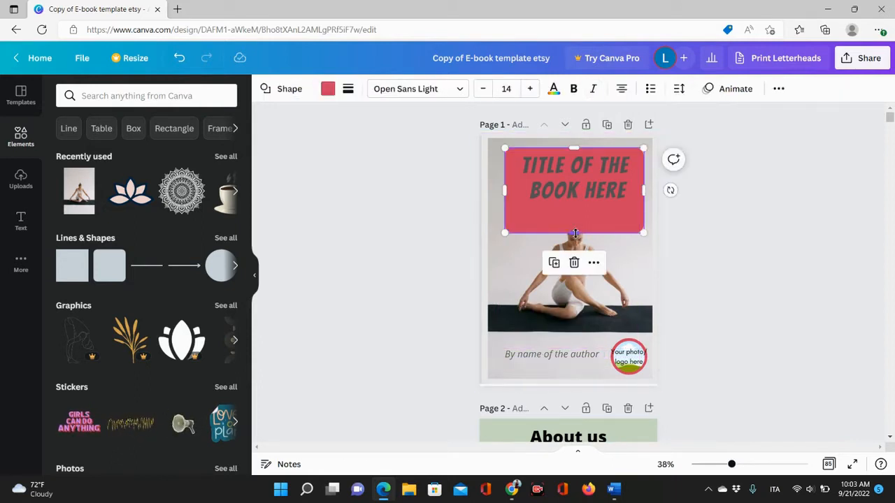
drag(575, 233, 569, 206)
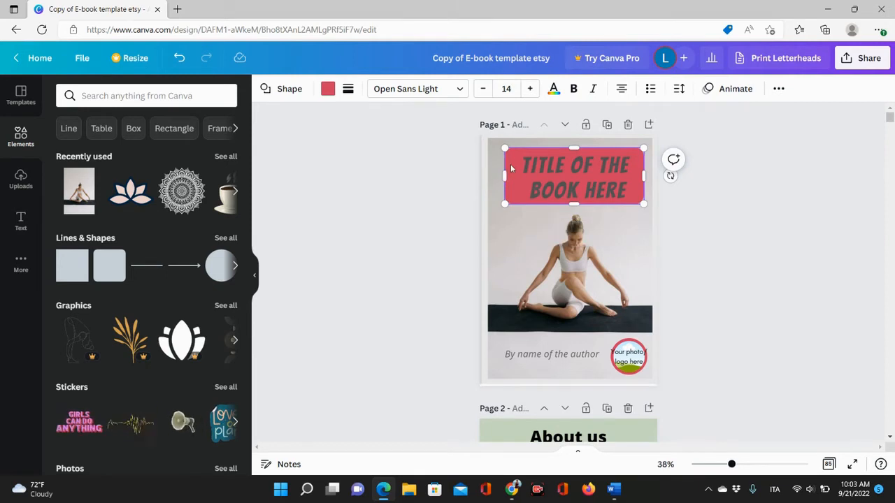
click(327, 89)
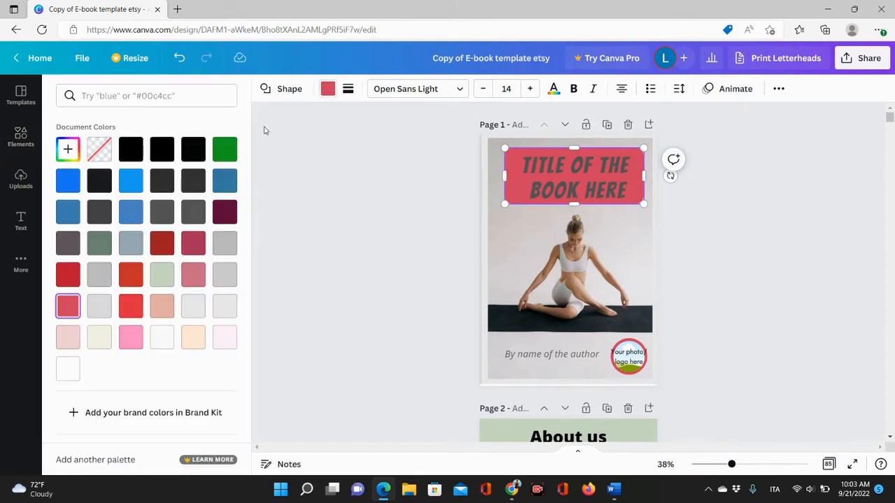
click(191, 338)
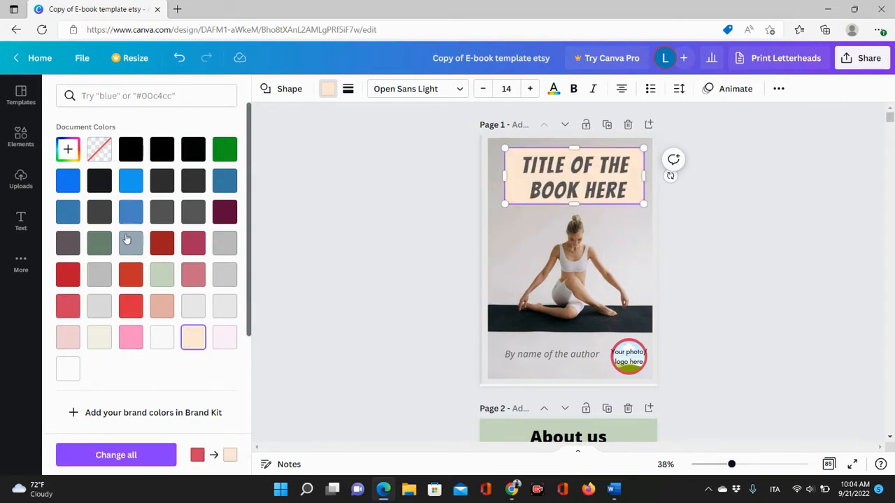
click(228, 217)
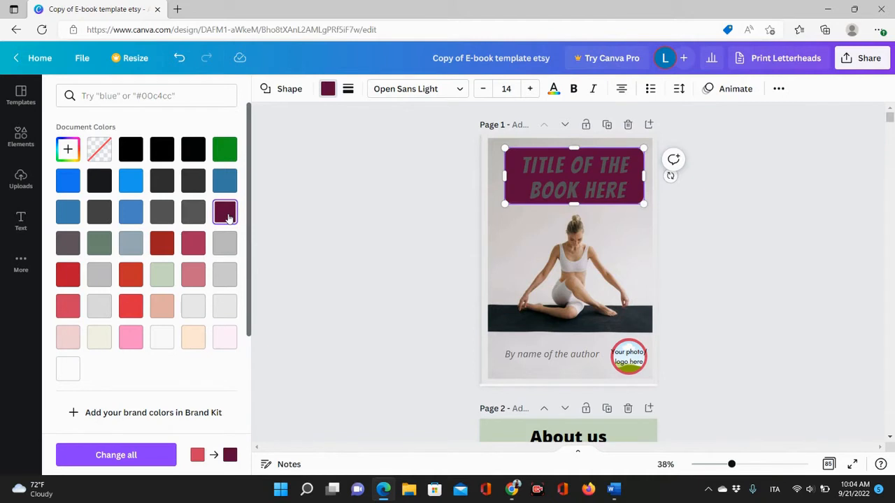
scroll(228, 218, down, 3)
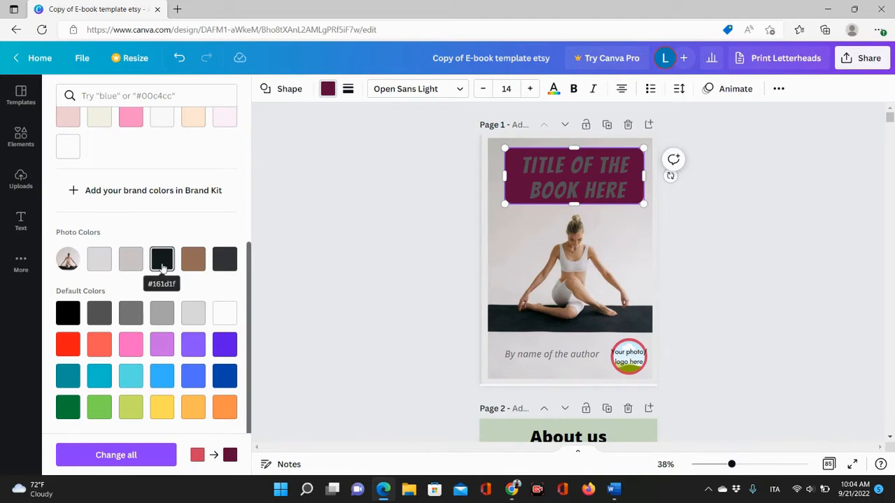
scroll(206, 274, up, 5)
scroll(206, 274, down, 5)
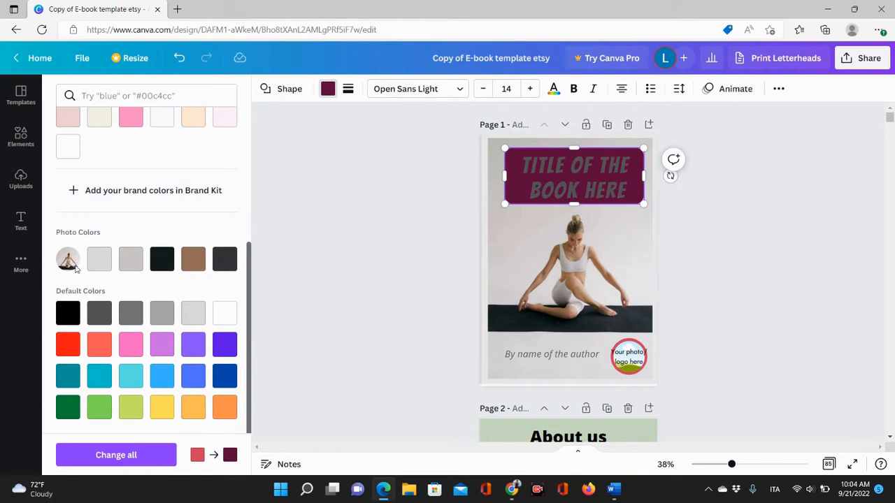
click(190, 266)
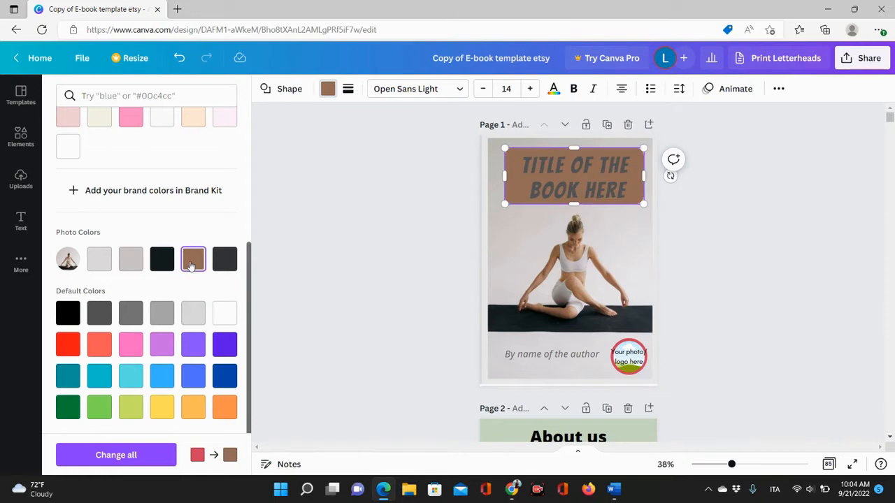
Change the title's text colour to black.
click(558, 194)
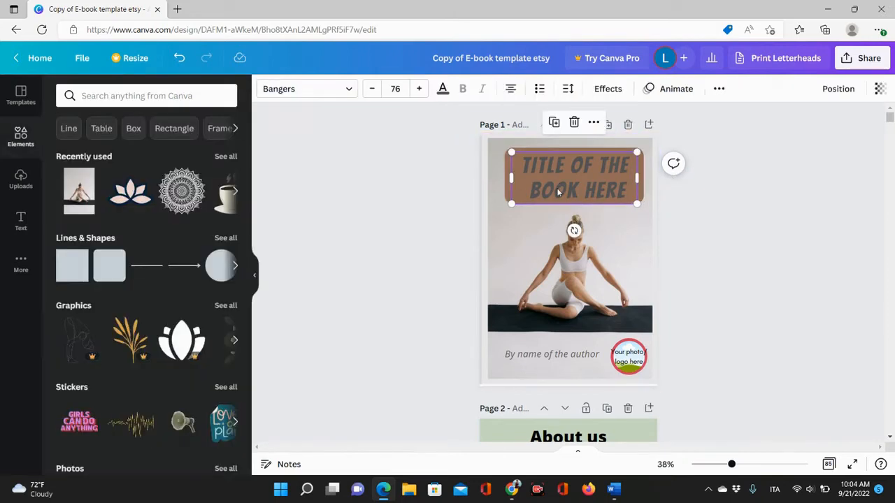
click(443, 89)
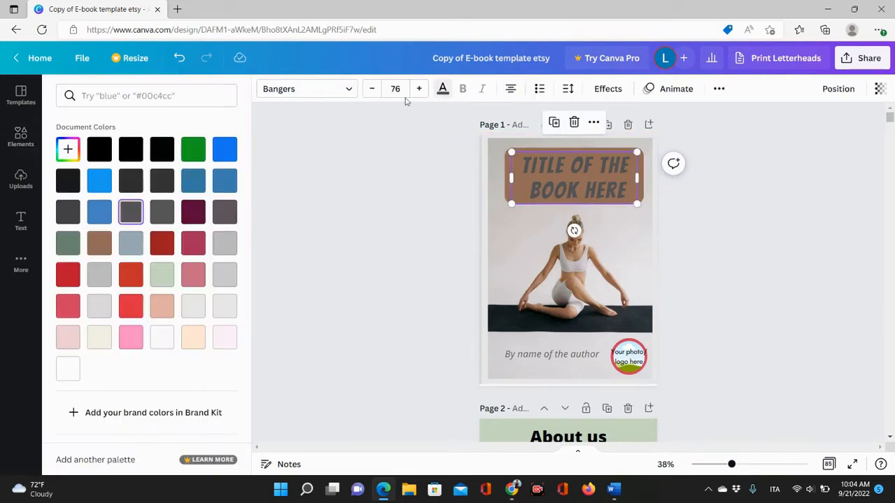
click(97, 150)
click(397, 271)
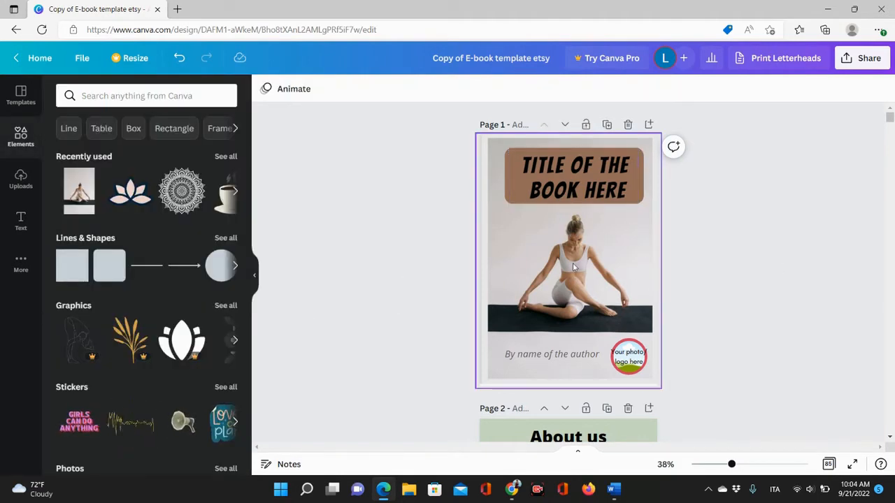
Nudge the title and its brown box slightly up and left to centre them on the cover.
click(568, 187)
drag(568, 187, 563, 179)
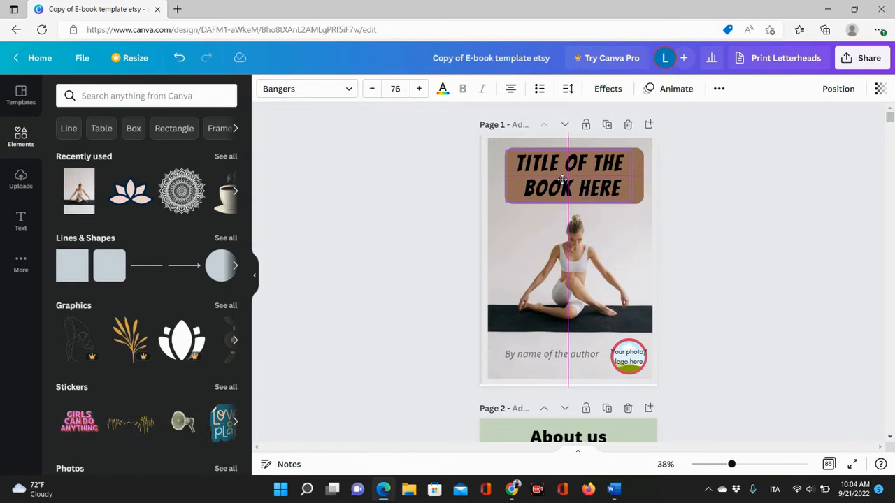
drag(562, 179, 562, 180)
click(445, 200)
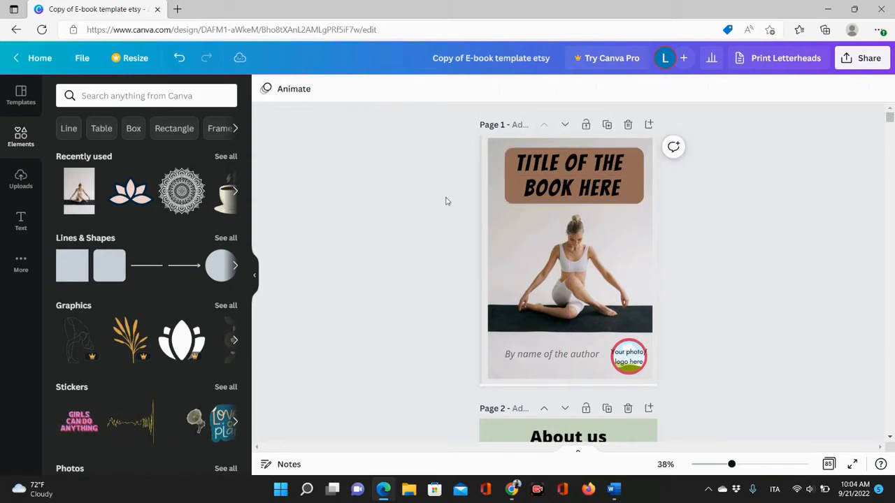
click(639, 185)
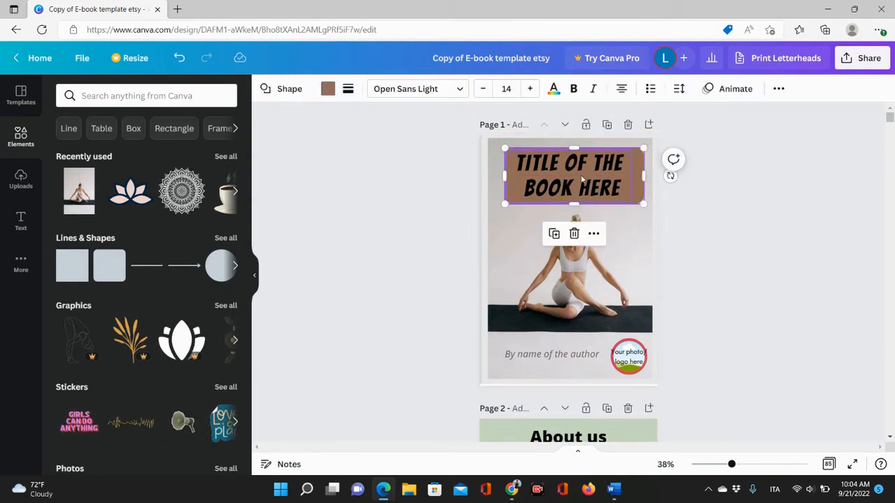
drag(638, 185, 634, 182)
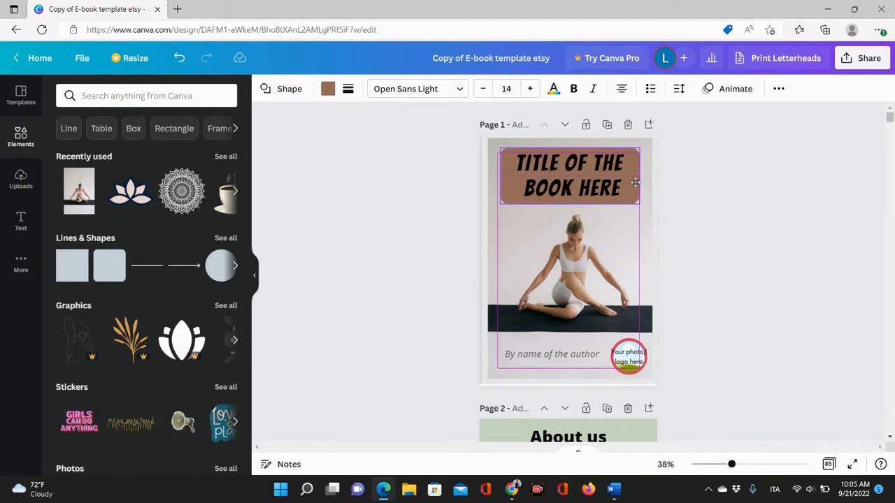
drag(634, 182, 634, 181)
click(689, 256)
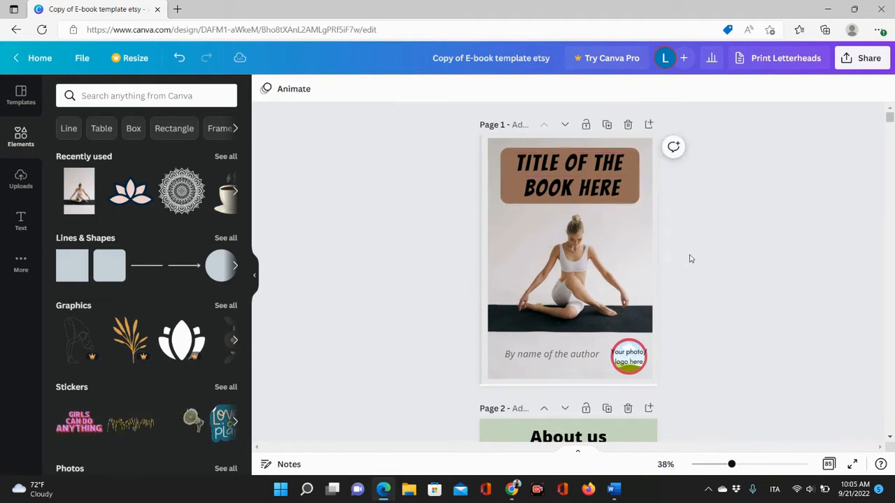
Delete the 'Your photo logo here' placeholder text from the logo circle.
click(601, 344)
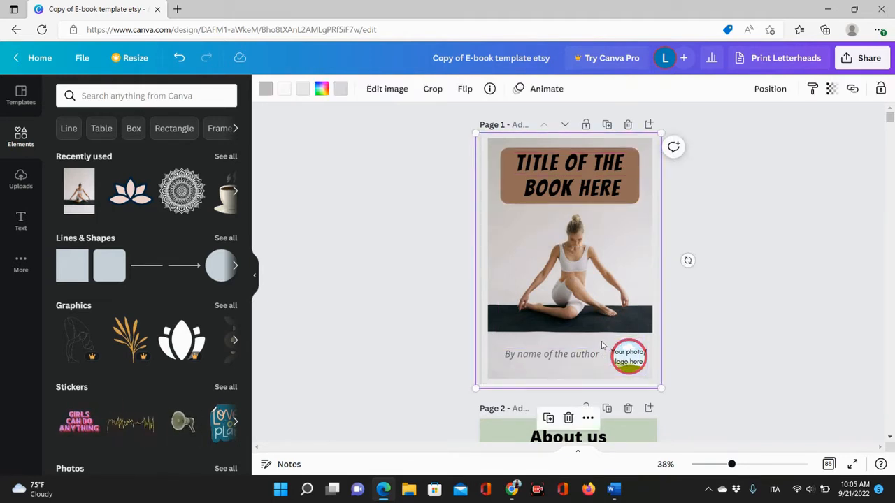
click(629, 361)
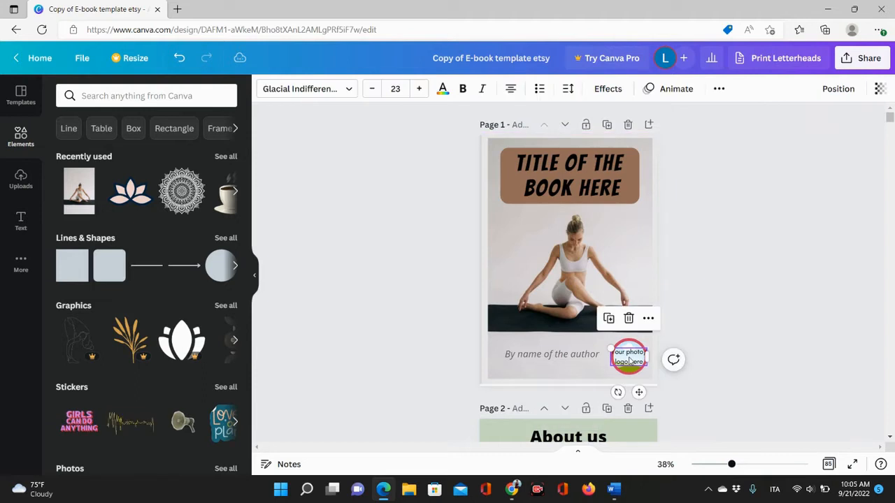
click(629, 318)
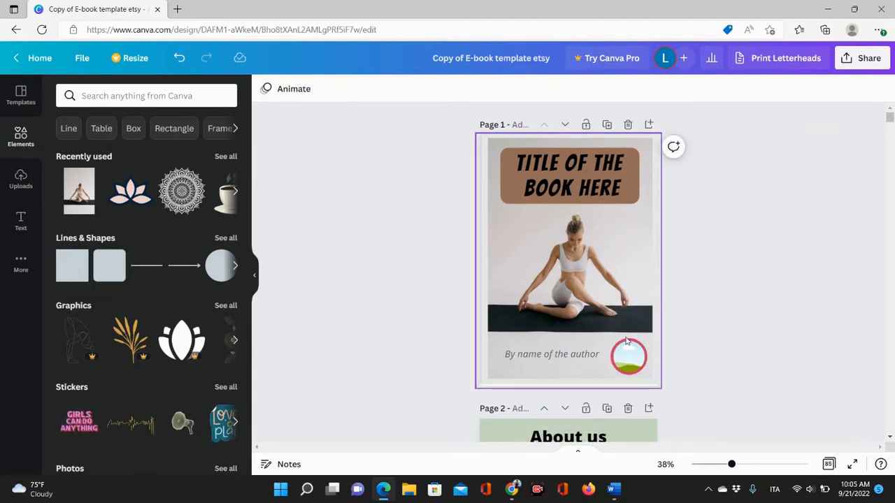
Recolour the logo circle's border to the brown #966f5b photo colour.
click(626, 343)
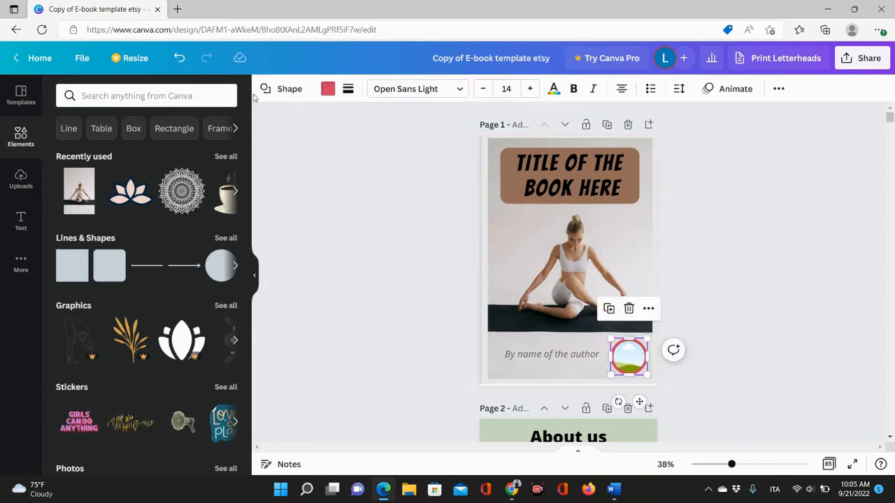
click(327, 89)
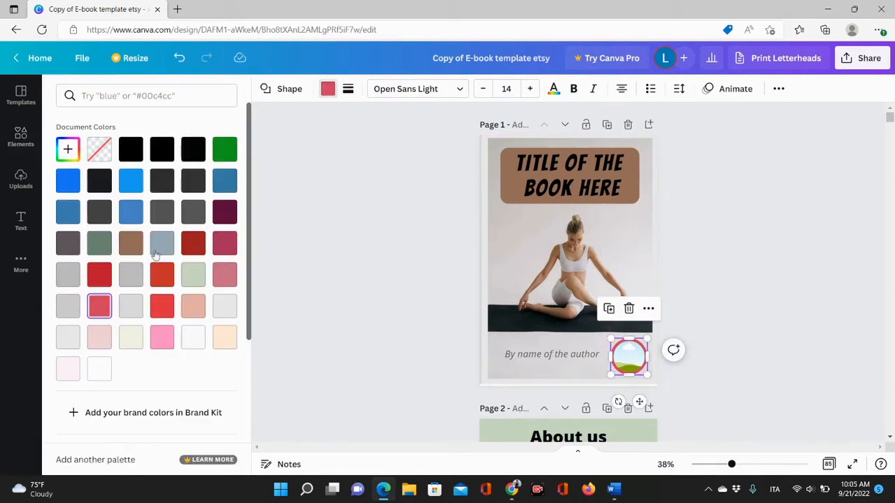
scroll(138, 221, down, 5)
click(193, 314)
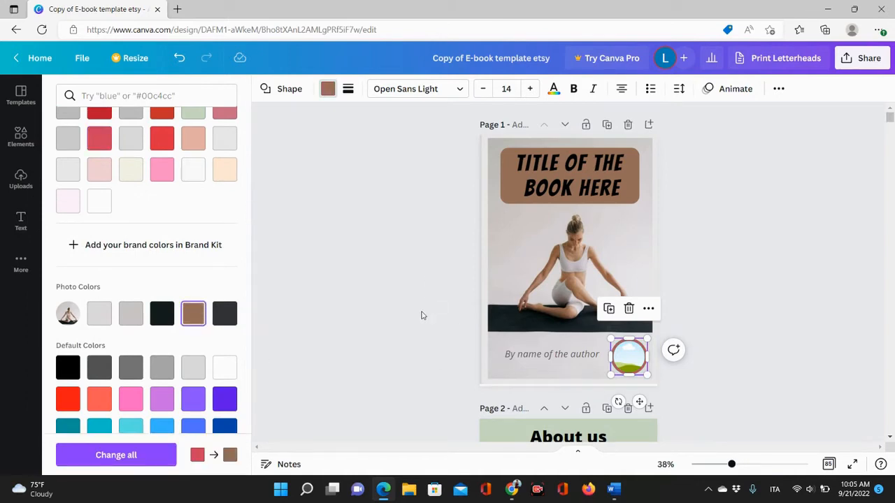
Scroll down through the e-book's following pages.
scroll(575, 242, down, 10)
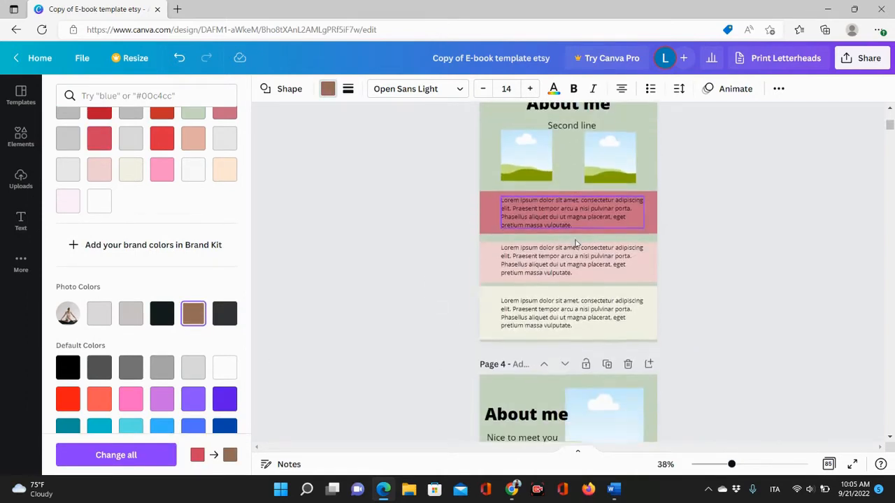
scroll(576, 243, down, 20)
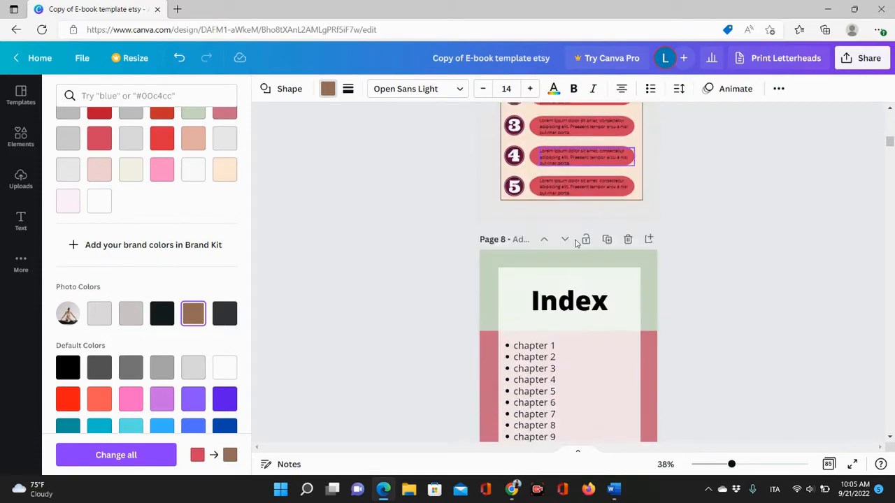
scroll(576, 242, down, 20)
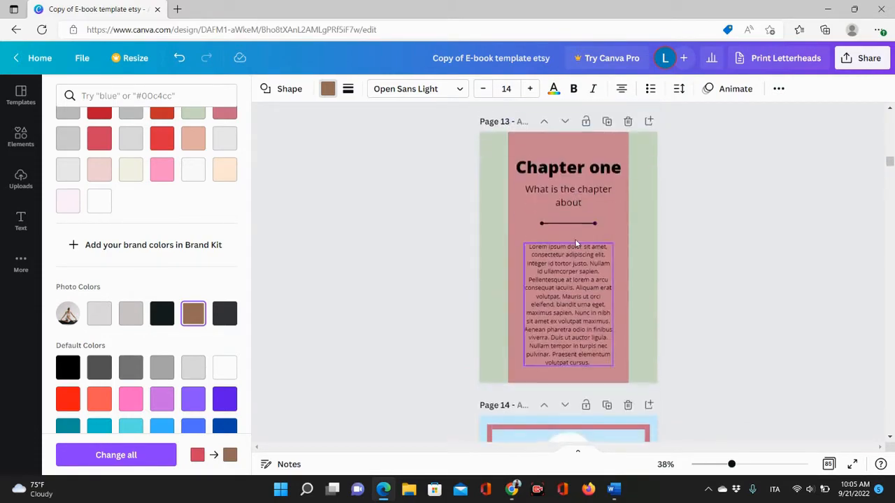
Apply the brown photo colour in place of the pink colour across all pages of the e-book.
scroll(576, 242, up, 20)
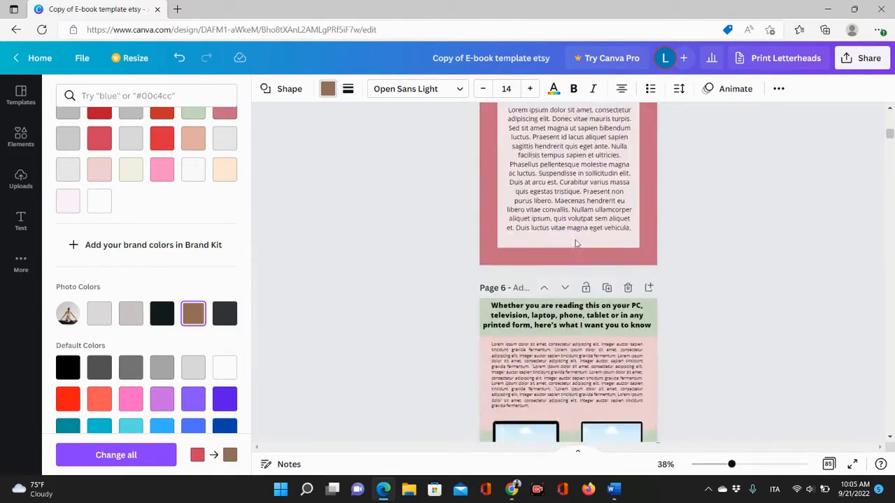
scroll(576, 242, up, 20)
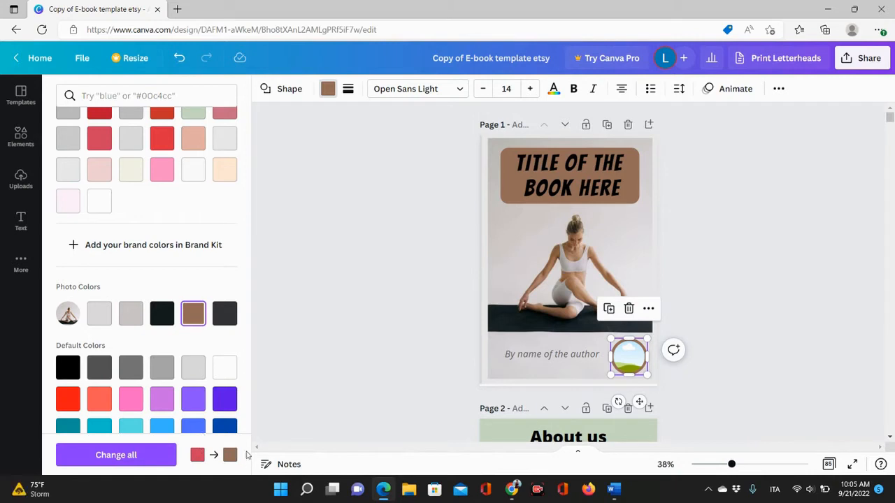
click(123, 455)
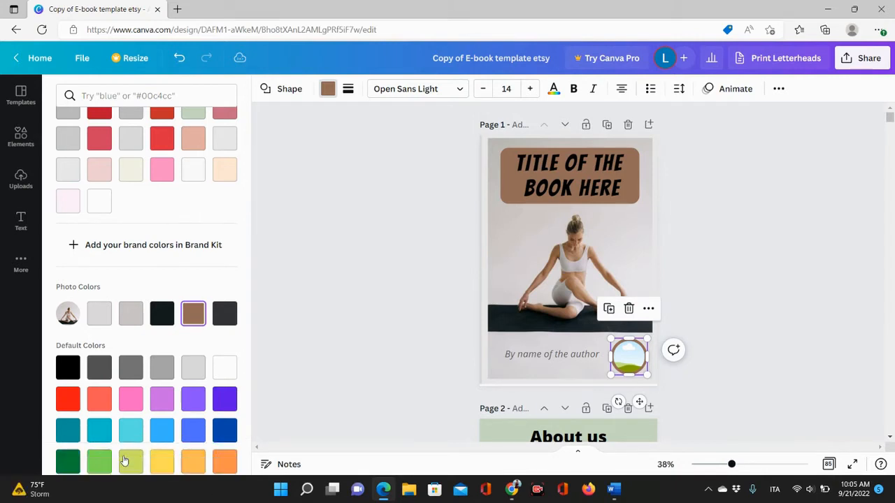
scroll(414, 257, down, 2)
scroll(415, 258, down, 3)
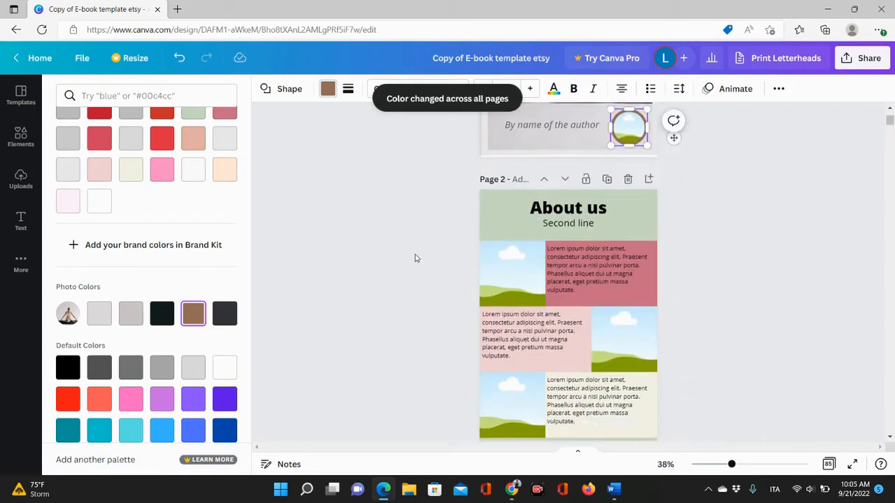
Scroll through the e-book's pages to review the recoloured design.
scroll(414, 258, up, 5)
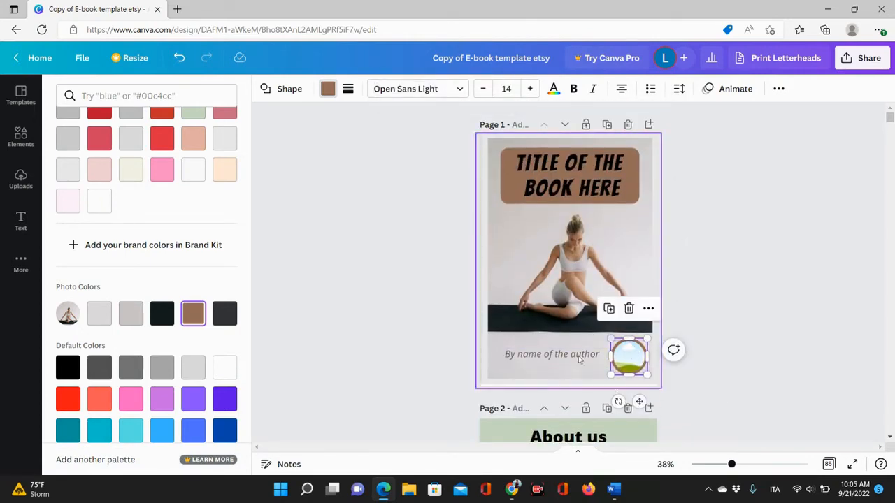
scroll(525, 339, down, 3)
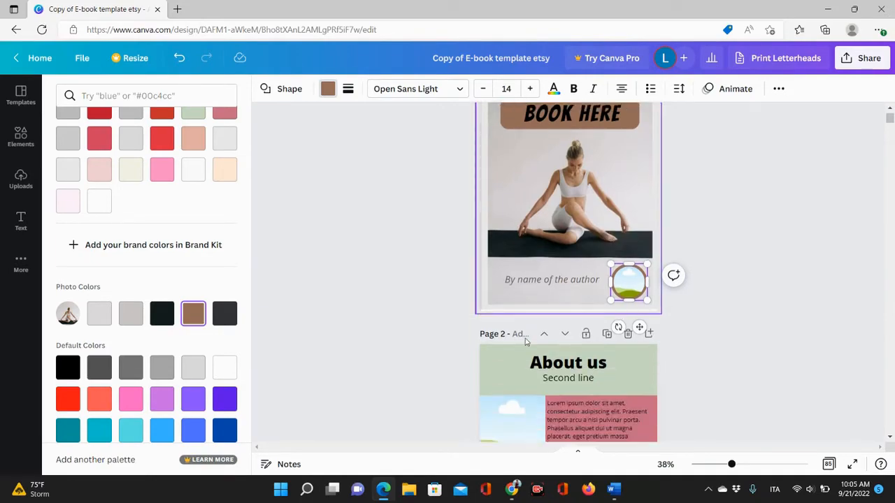
scroll(526, 341, down, 20)
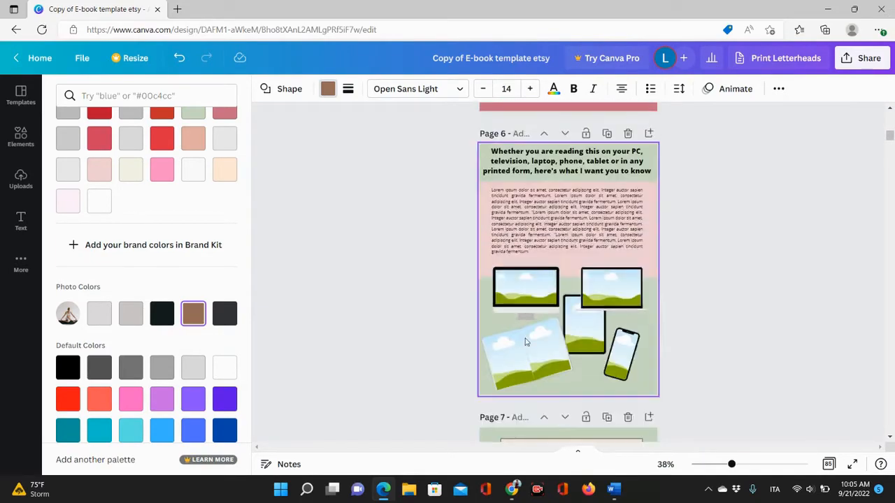
scroll(526, 341, down, 1)
scroll(574, 404, up, 4)
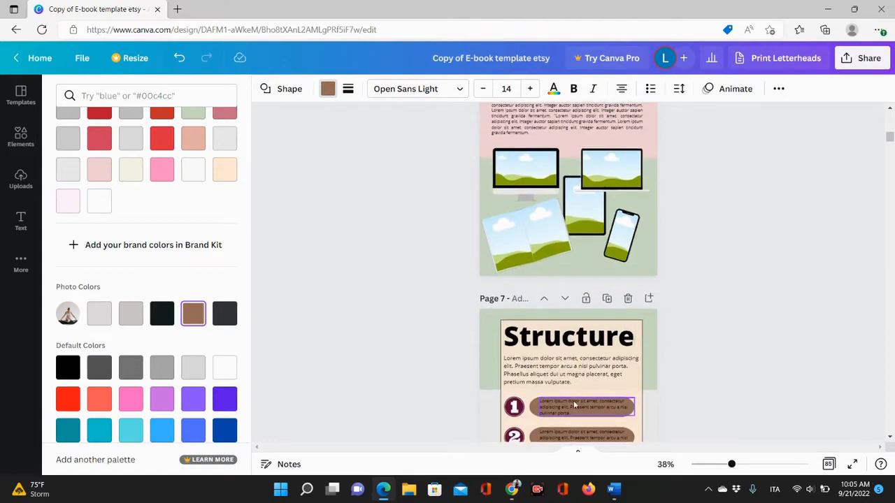
scroll(442, 372, down, 20)
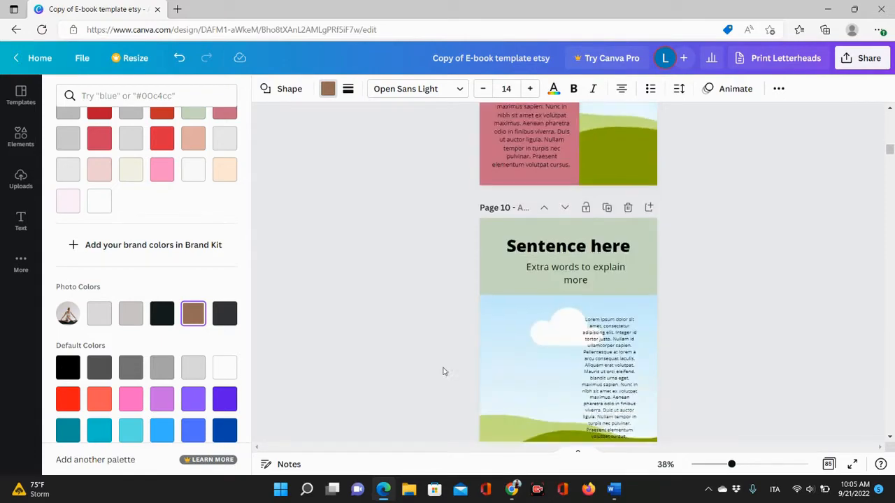
scroll(442, 371, down, 20)
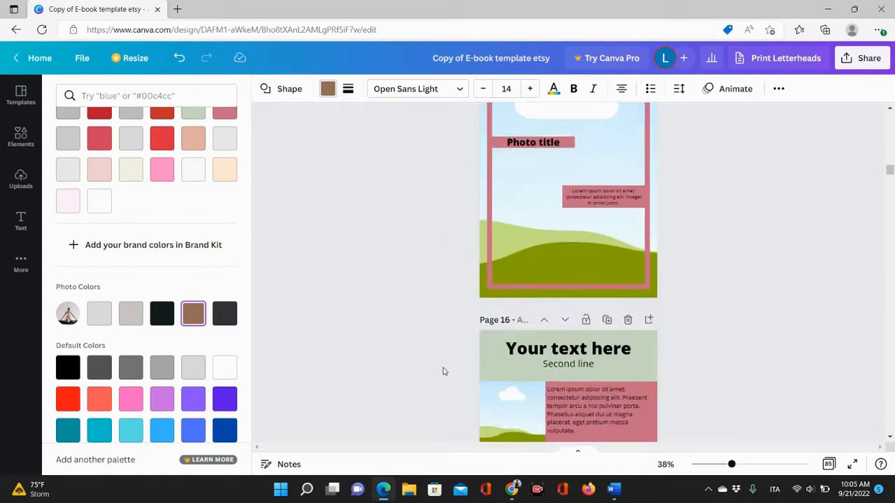
scroll(442, 371, down, 20)
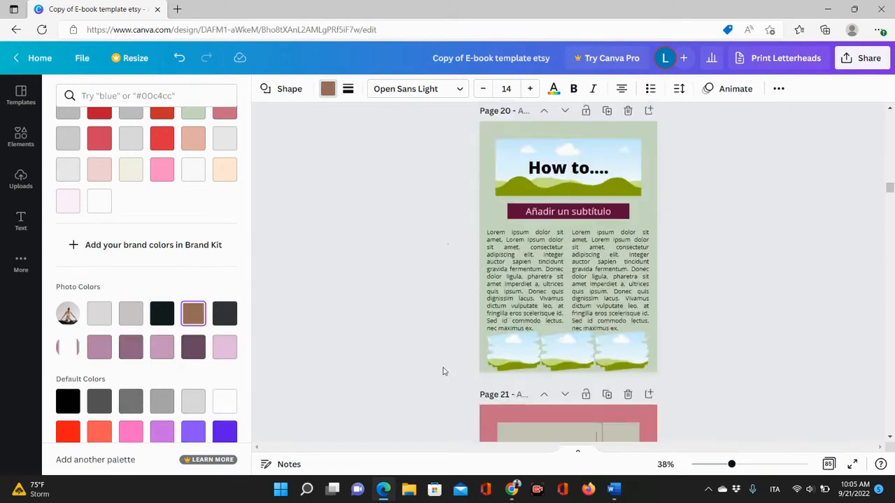
scroll(442, 371, down, 20)
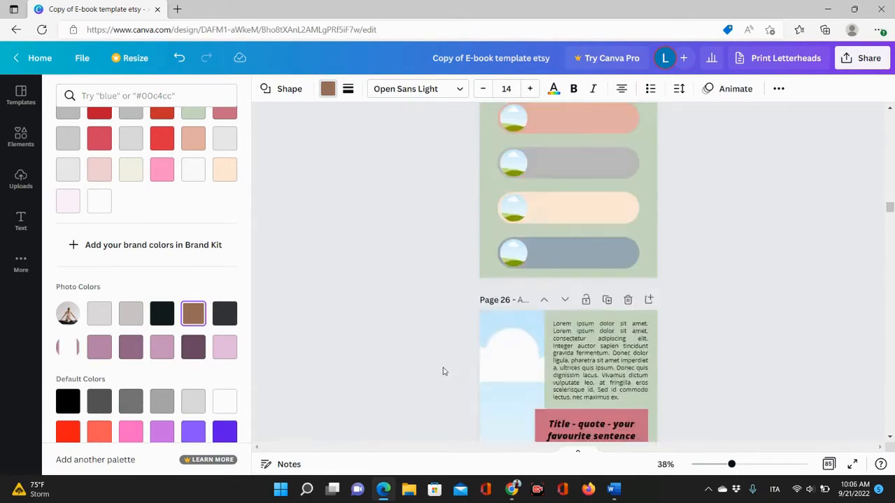
scroll(442, 371, down, 20)
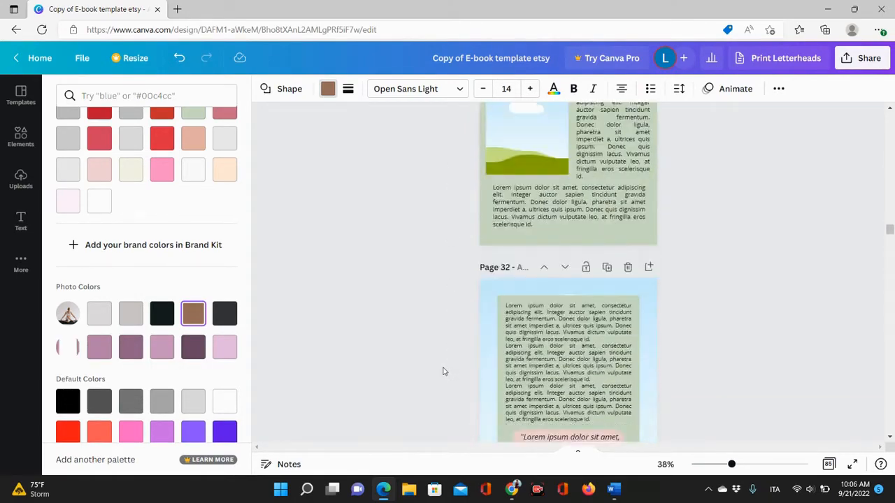
scroll(442, 371, down, 20)
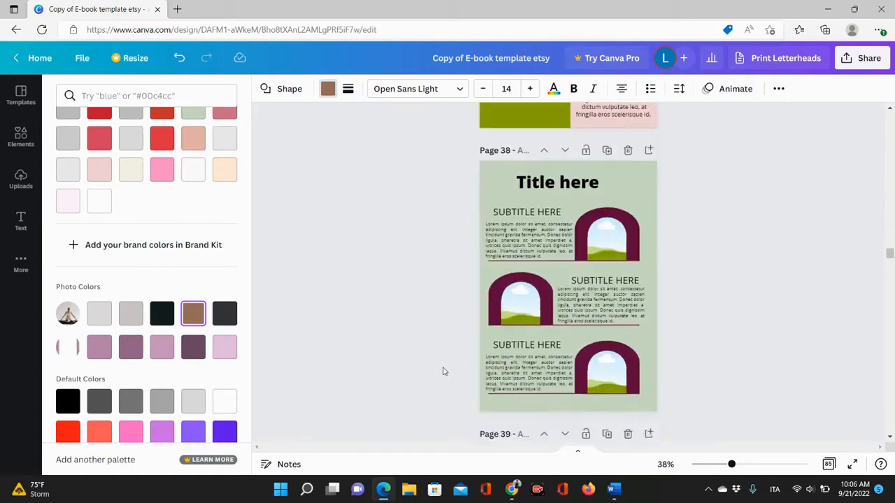
scroll(443, 371, down, 12)
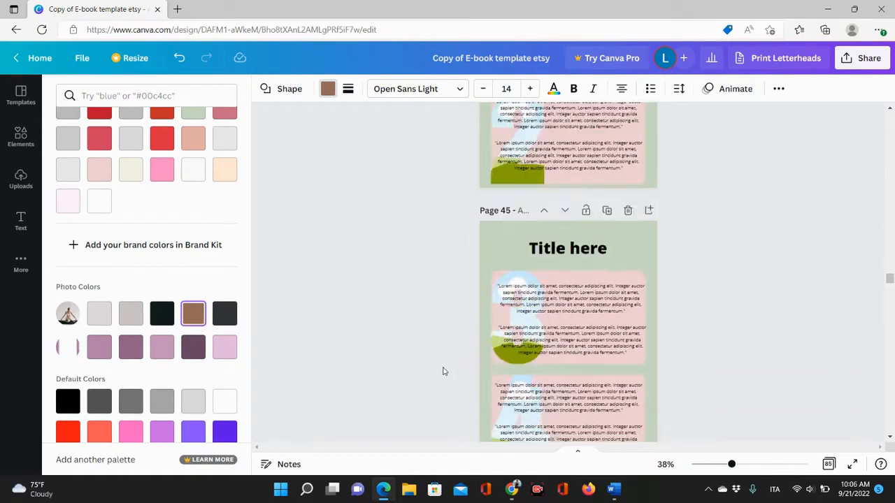
scroll(442, 371, down, 6)
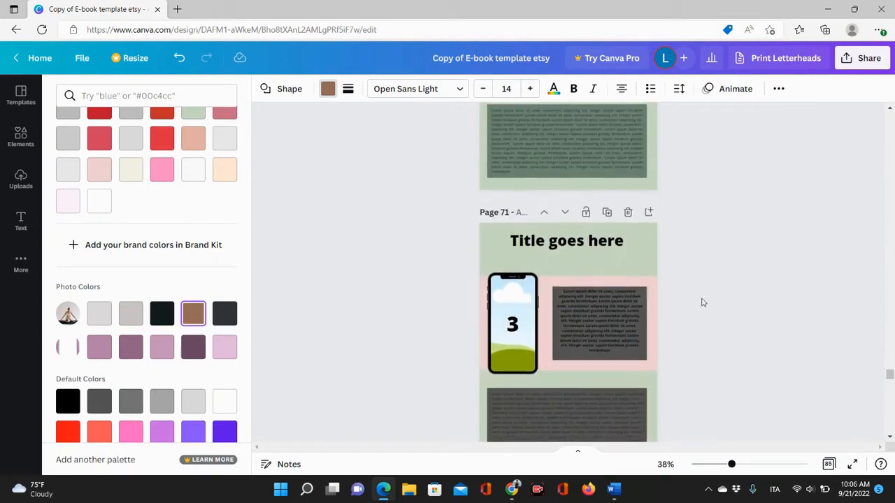
drag(888, 386, 889, 122)
click(594, 343)
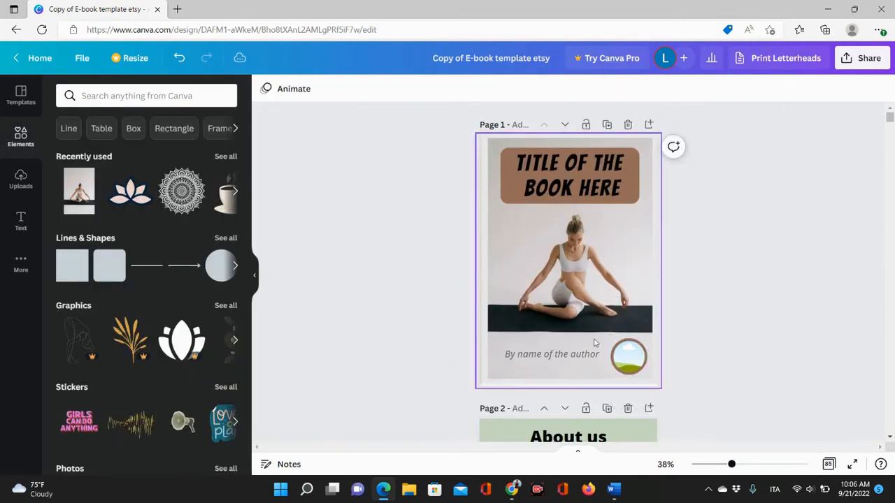
Replace 'name of the author' in the cover's byline with the author's name, keeping 'By'.
click(582, 355)
double_click(576, 353)
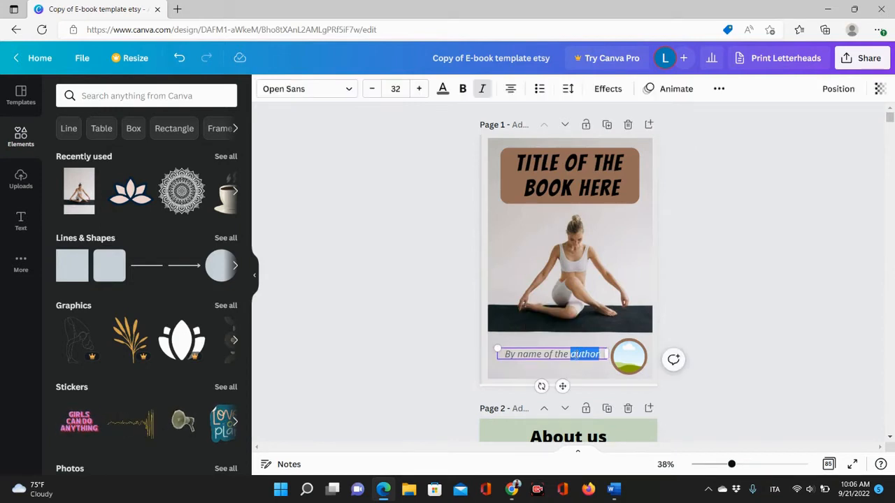
key(BackSpace)
key(BackSpace)
key(BackSpace)
key(BackSpace)
key(BackSpace)
key(BackSpace)
key(BackSpace)
key(BackSpace)
key(BackSpace)
key(BackSpace)
key(BackSpace)
key(BackSpace)
key(BackSpace)
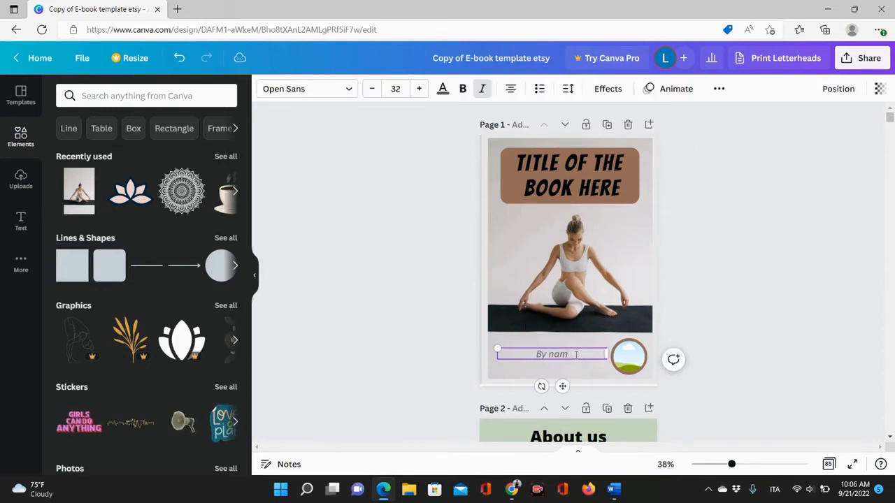
text(Li)
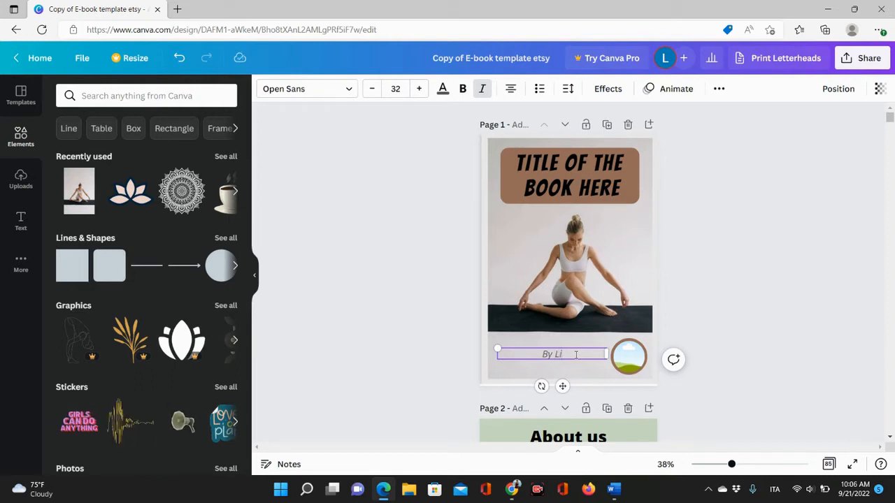
text(lli)
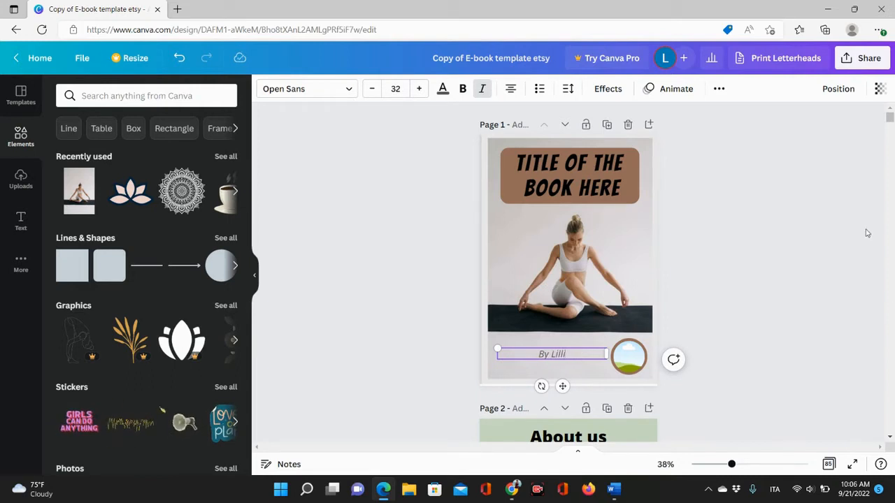
click(736, 266)
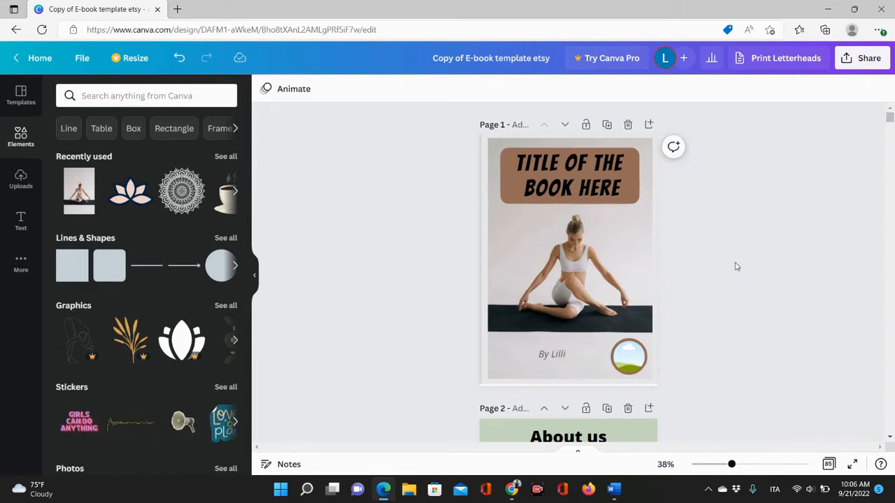
Nudge the 'Second line' subtitle on the About me page slightly up toward its heading.
scroll(756, 242, down, 5)
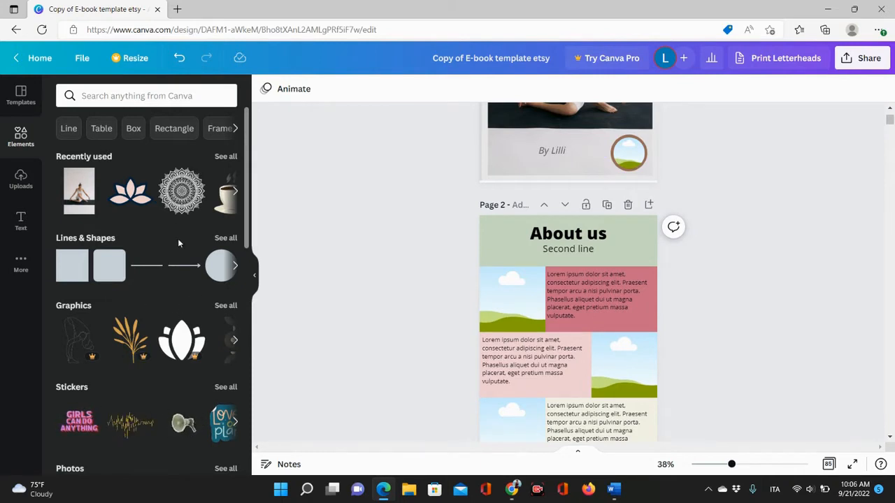
scroll(762, 199, down, 2)
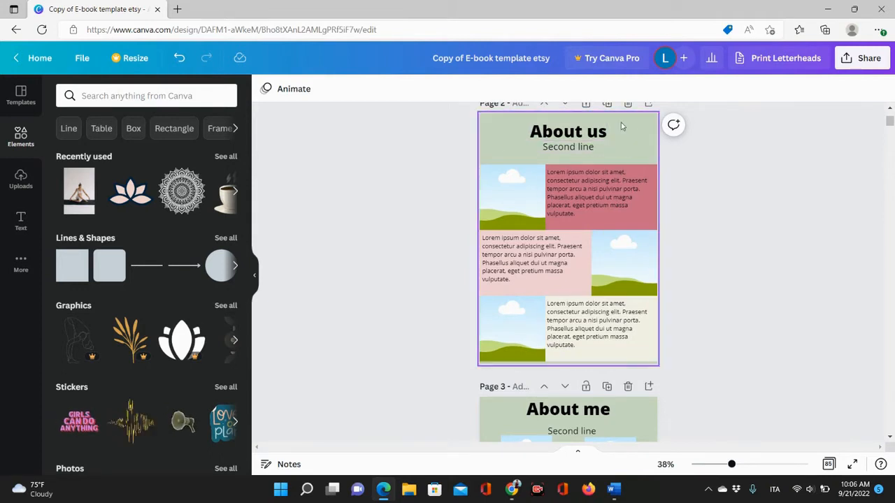
scroll(622, 147, down, 4)
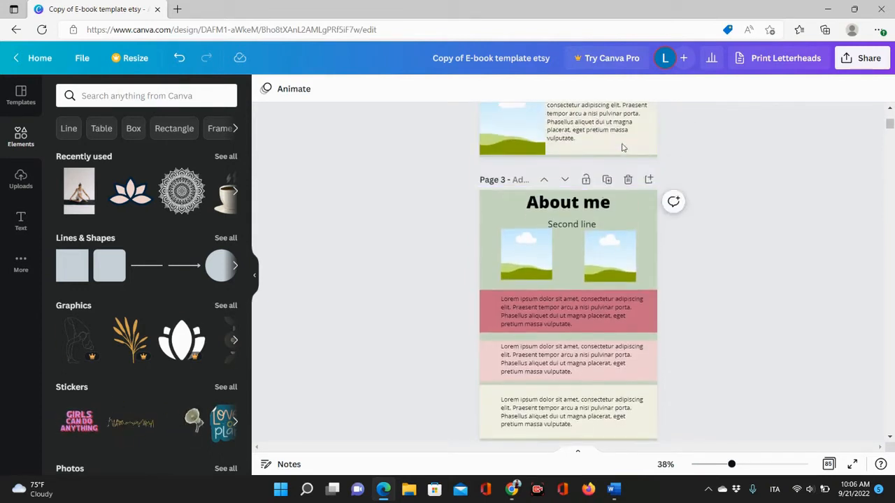
scroll(615, 244, up, 4)
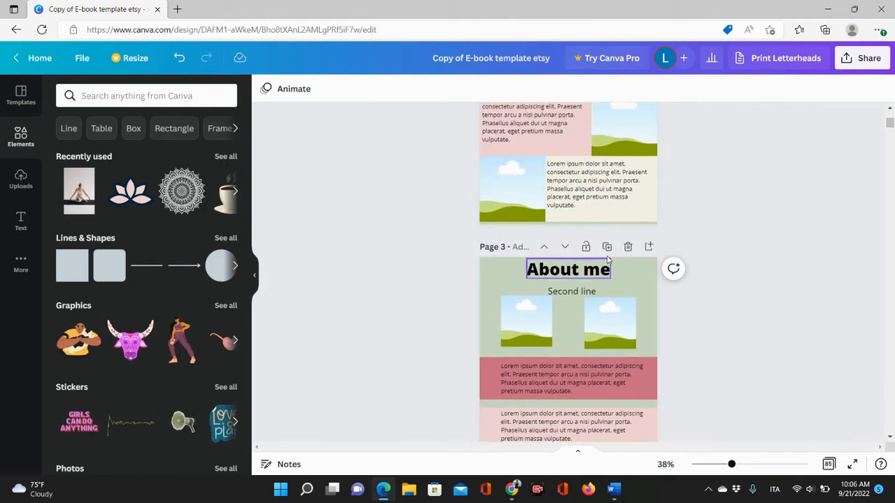
scroll(607, 260, down, 1)
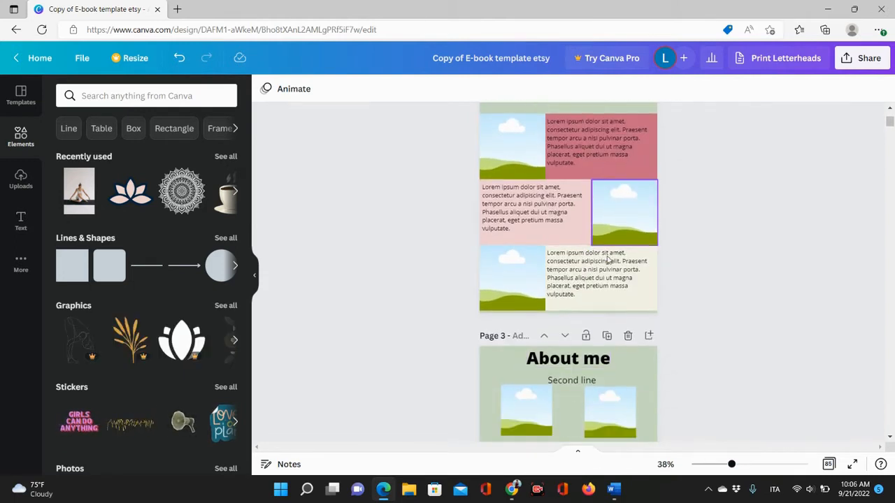
click(564, 382)
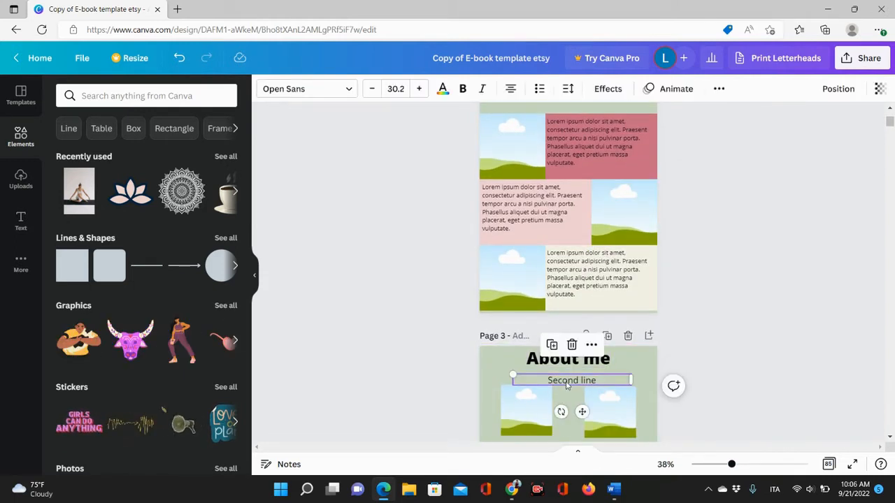
drag(566, 384, 566, 380)
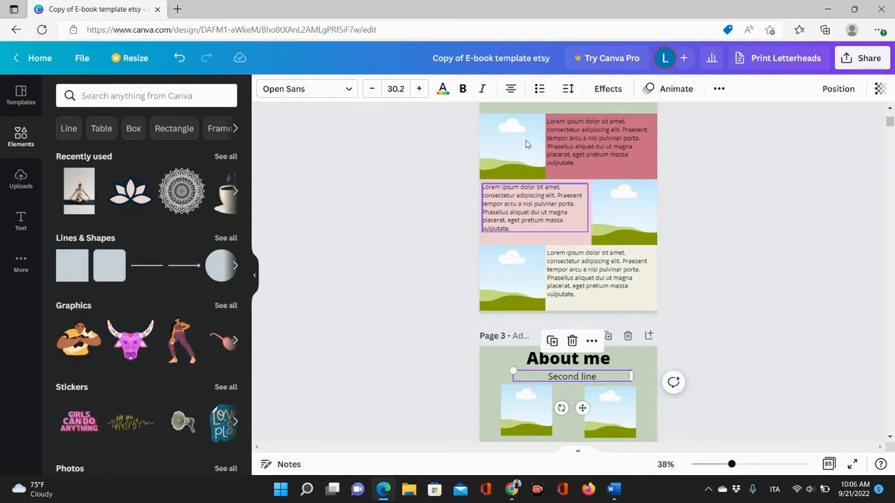
Swap the first row on the About us page, moving the pink text block left and the photo right.
scroll(613, 247, up, 2)
scroll(613, 247, down, 11)
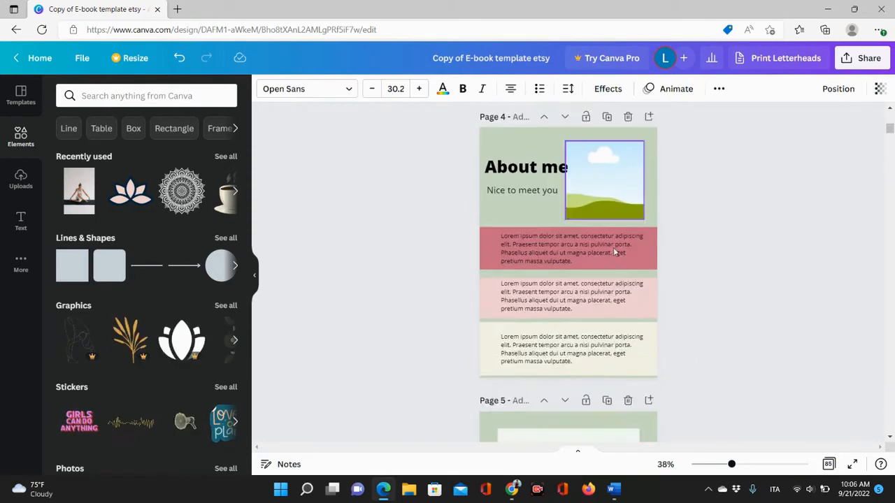
scroll(613, 247, down, 2)
scroll(613, 248, up, 14)
scroll(598, 207, down, 3)
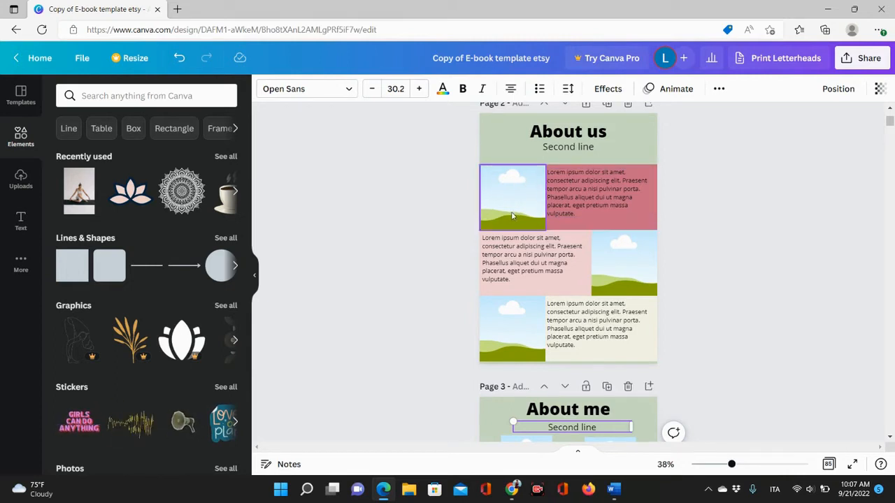
drag(510, 213, 627, 167)
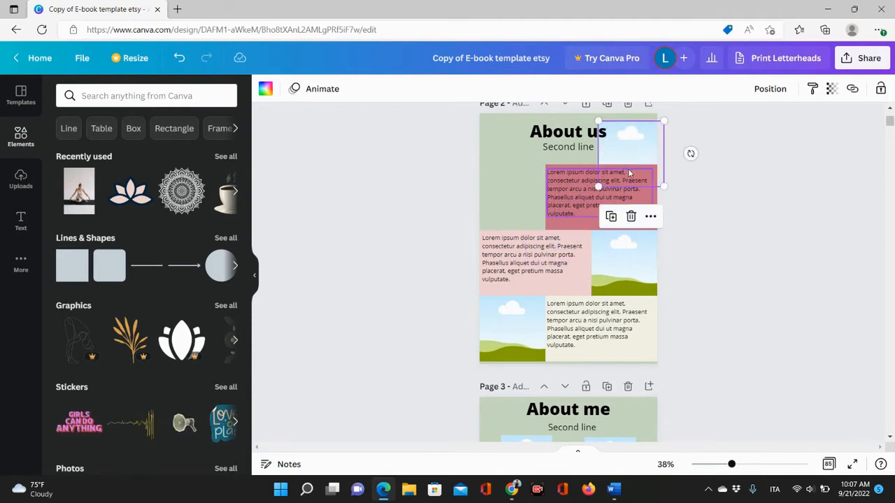
drag(584, 226, 519, 221)
drag(575, 201, 510, 199)
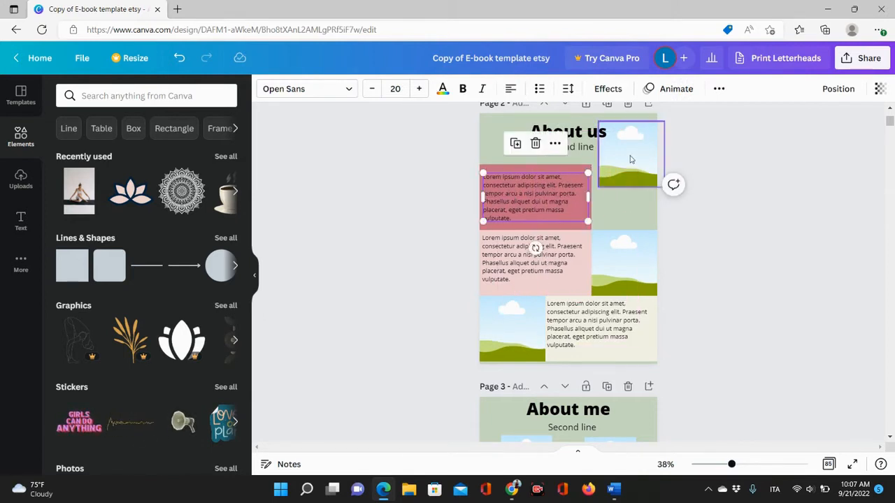
drag(630, 160, 624, 198)
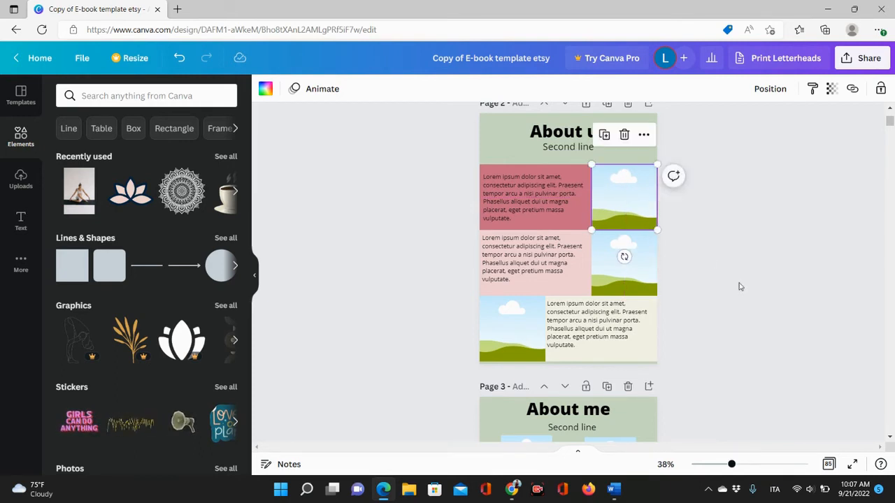
click(737, 286)
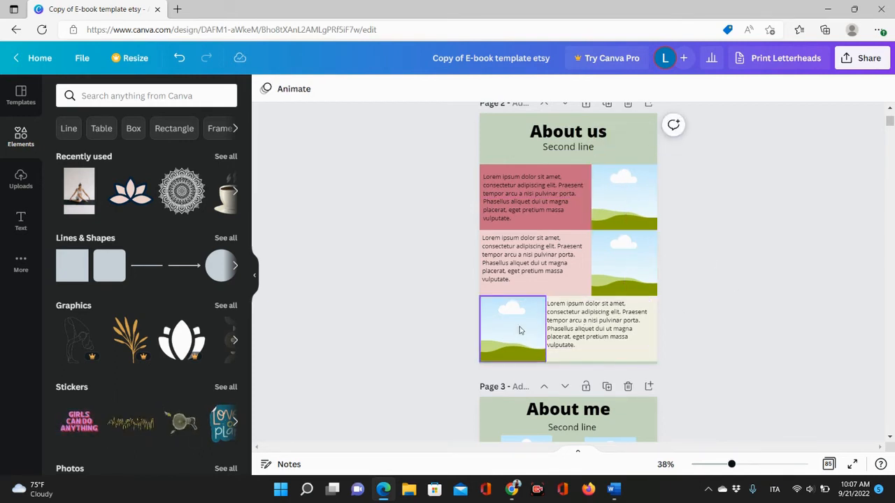
Swap the third row on the About us page, moving the text block left and the photo right.
drag(520, 329, 626, 165)
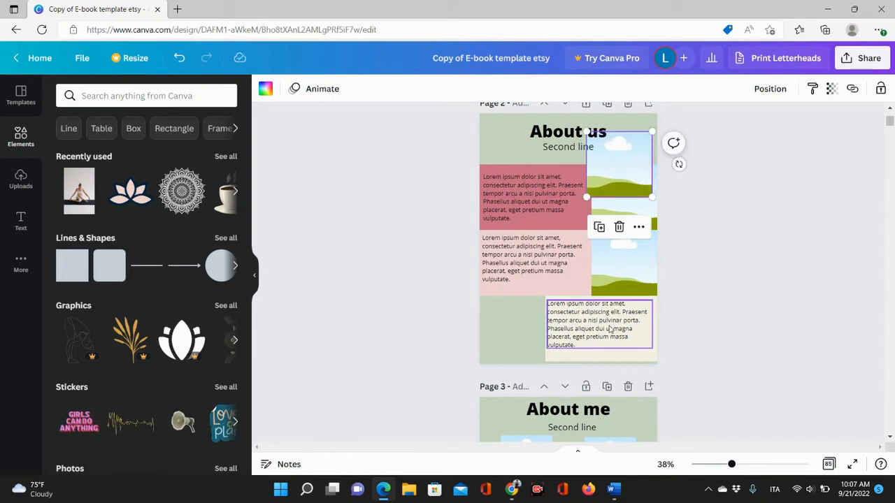
drag(620, 353, 551, 354)
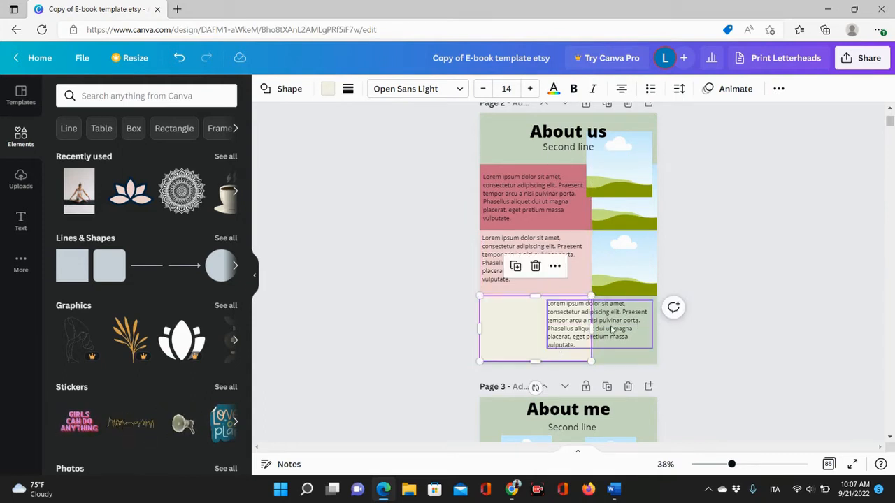
drag(612, 329, 554, 329)
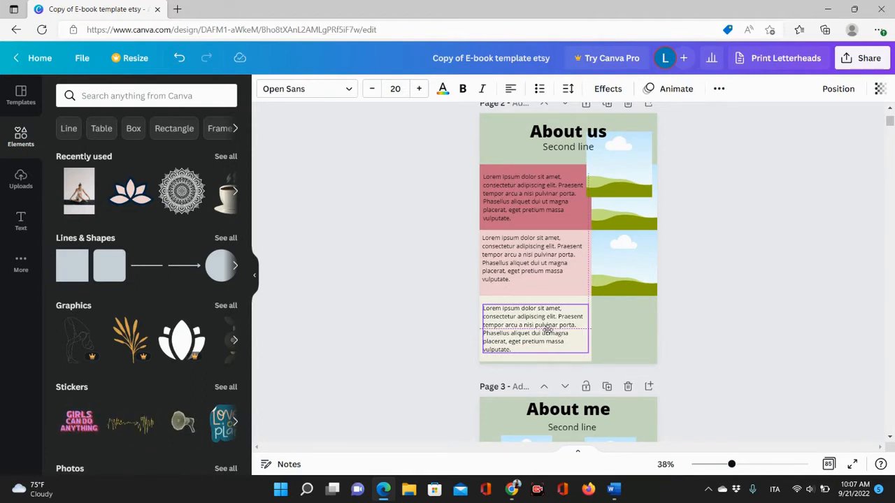
drag(621, 176, 626, 336)
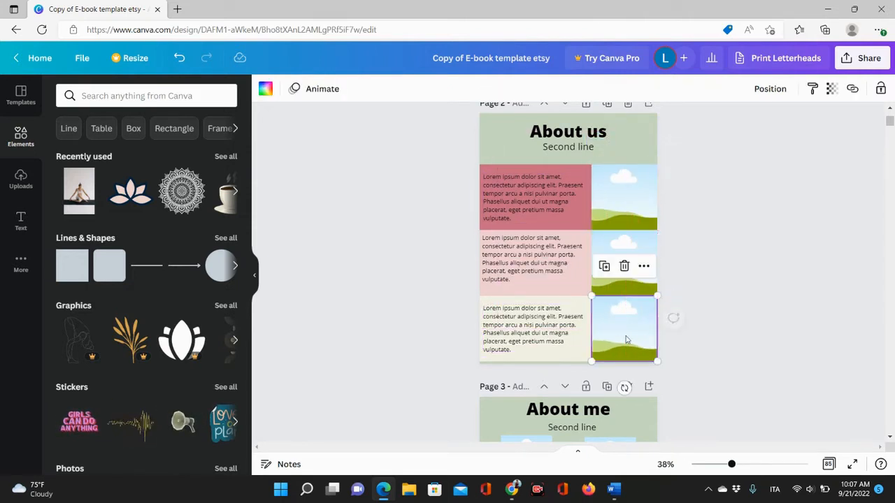
click(761, 295)
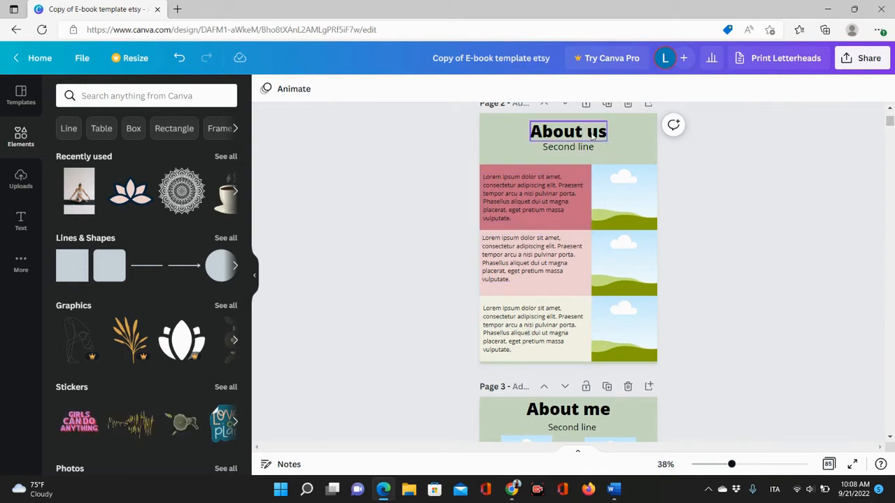
Replace the top two placeholder photos on the About us page with uploaded yoga images.
click(504, 189)
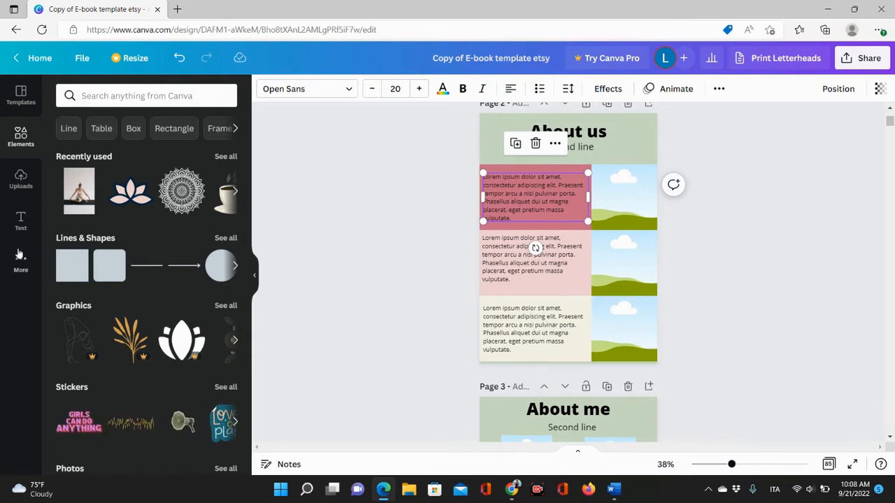
click(21, 179)
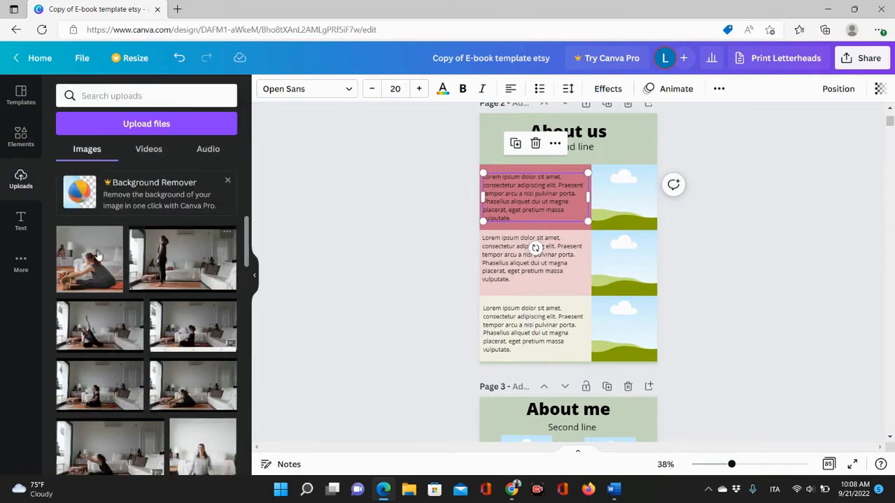
scroll(132, 309, down, 3)
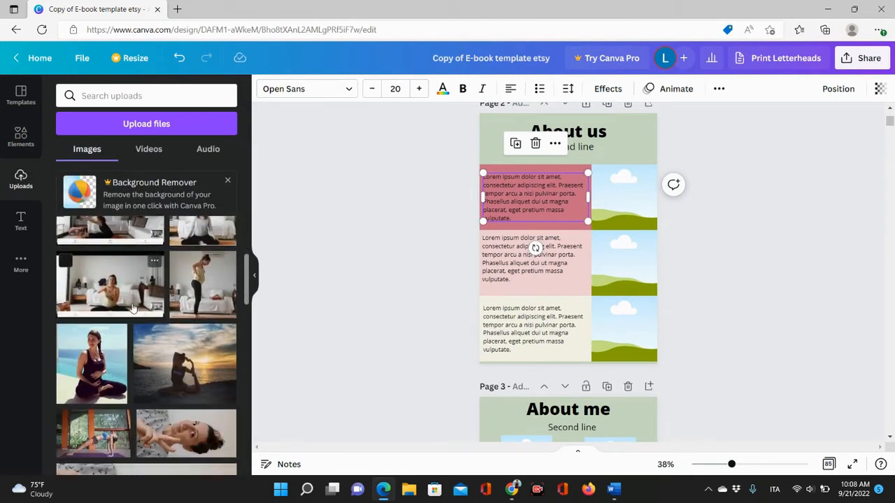
scroll(137, 311, down, 1)
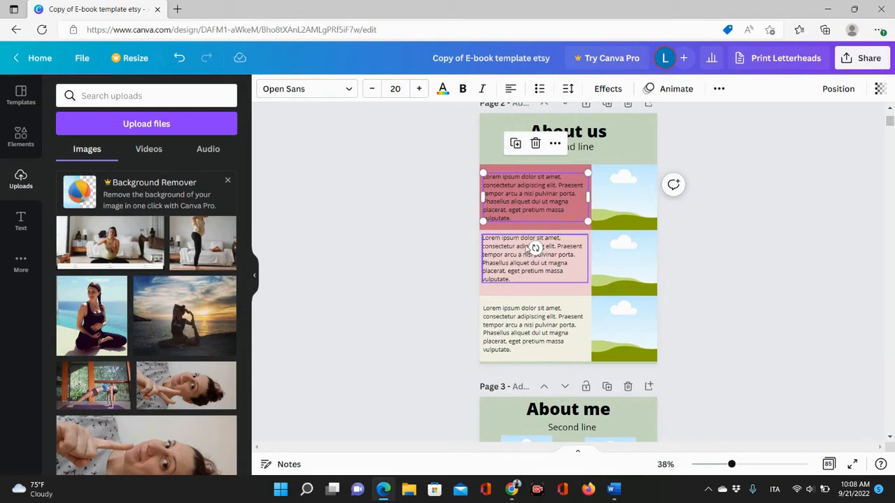
click(616, 192)
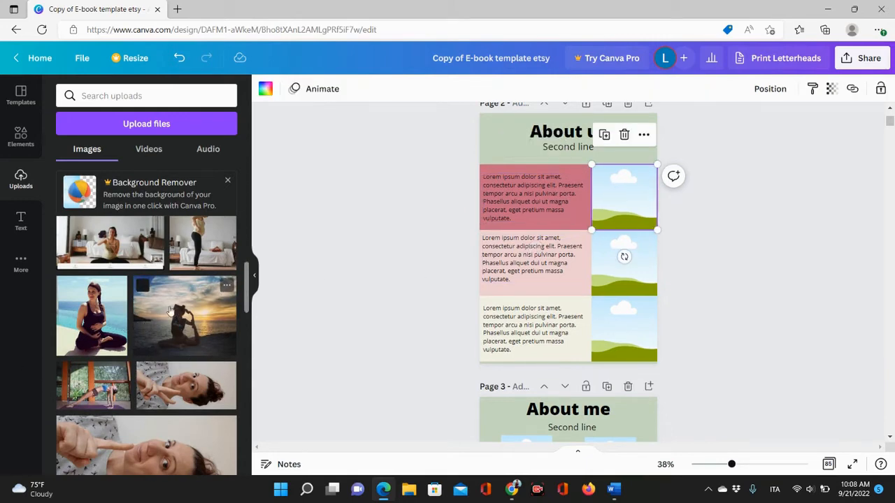
drag(175, 330, 624, 205)
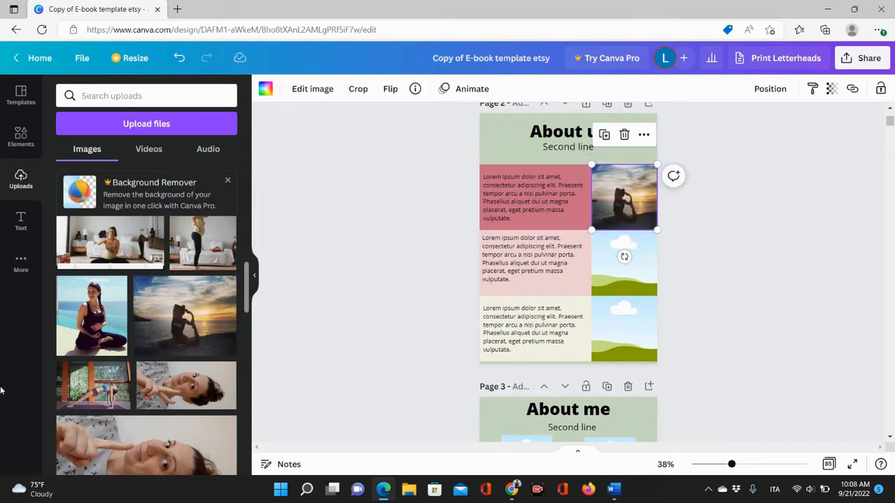
drag(101, 391, 609, 271)
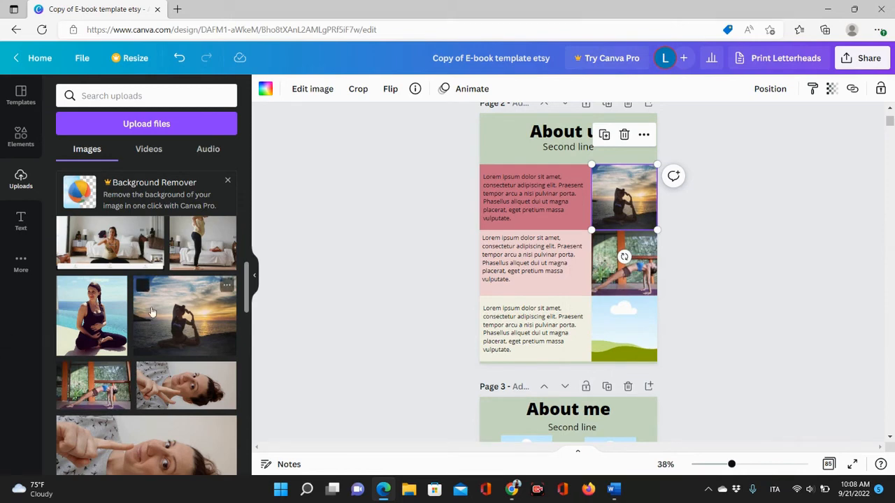
Replace the bottom placeholder photo with the uploaded image of a woman sitting cross-legged by the sea.
scroll(152, 311, up, 4)
scroll(152, 311, down, 15)
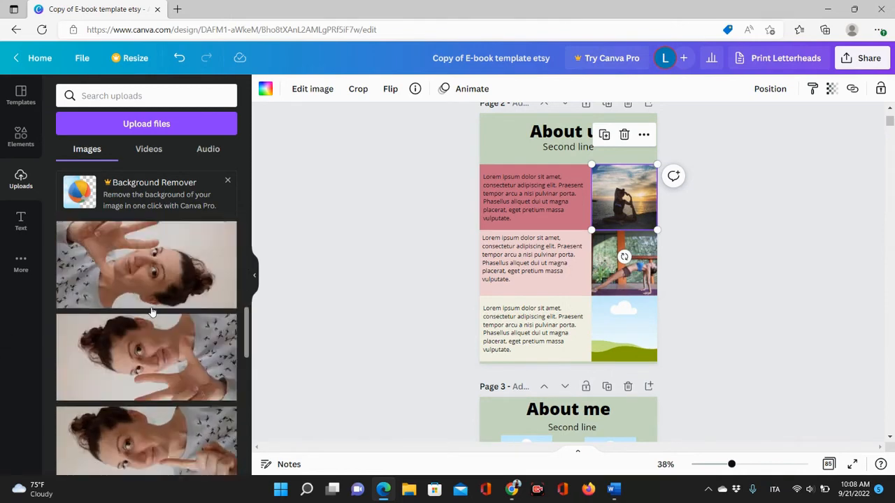
scroll(153, 311, down, 6)
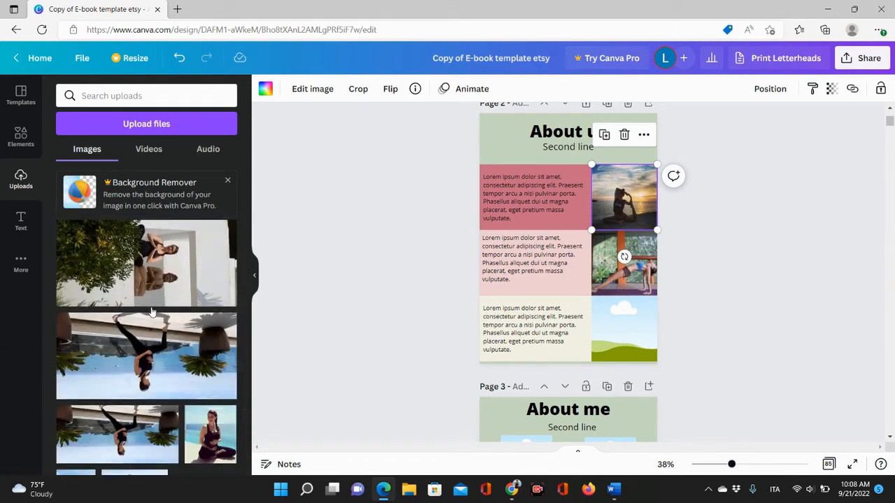
drag(197, 425, 622, 323)
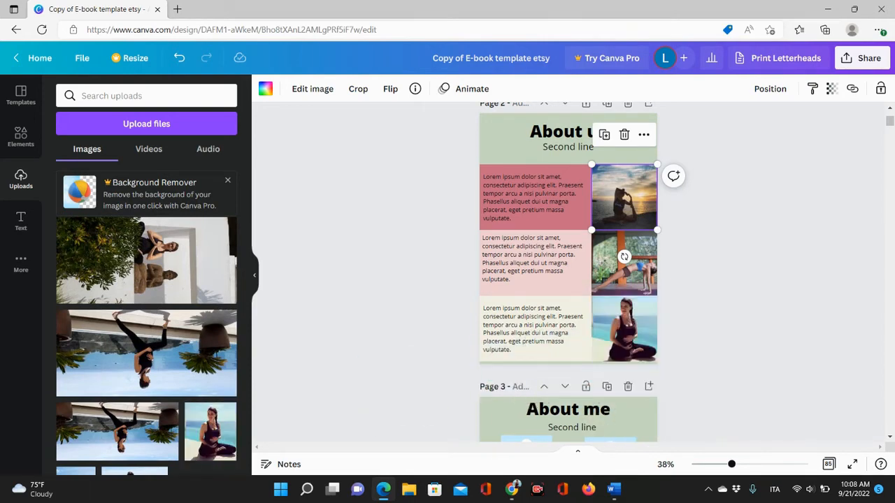
click(373, 313)
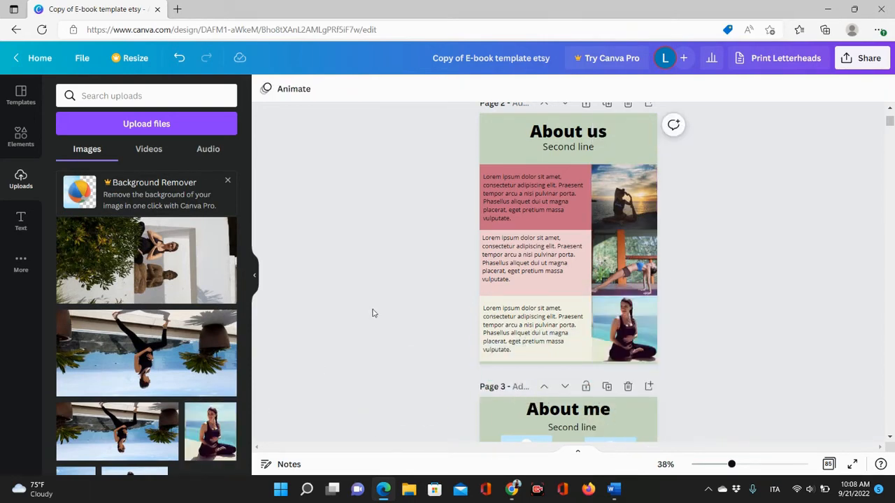
Change the page 2 heading from 'About us' to 'About me'.
click(592, 133)
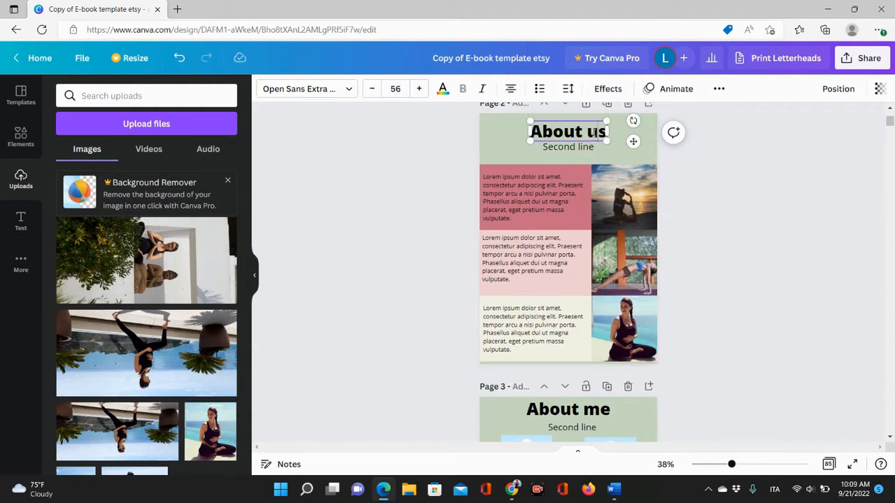
double_click(597, 133)
text(me)
Replace the 'Second line' subtitle on page 2 with 'Yoga student forever'.
click(583, 147)
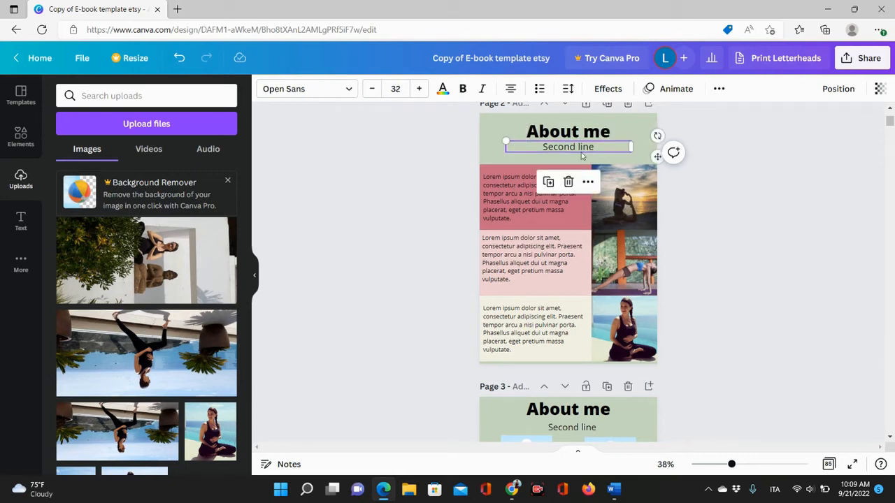
double_click(586, 147)
key(BackSpace)
key(BackSpace)
key(BackSpace)
key(BackSpace)
key(BackSpace)
key(BackSpace)
key(BackSpace)
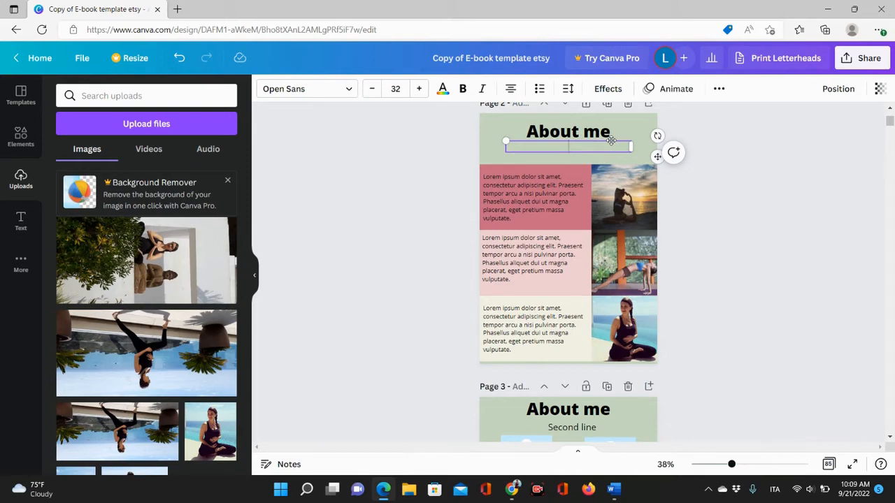
text(Yoga student forever)
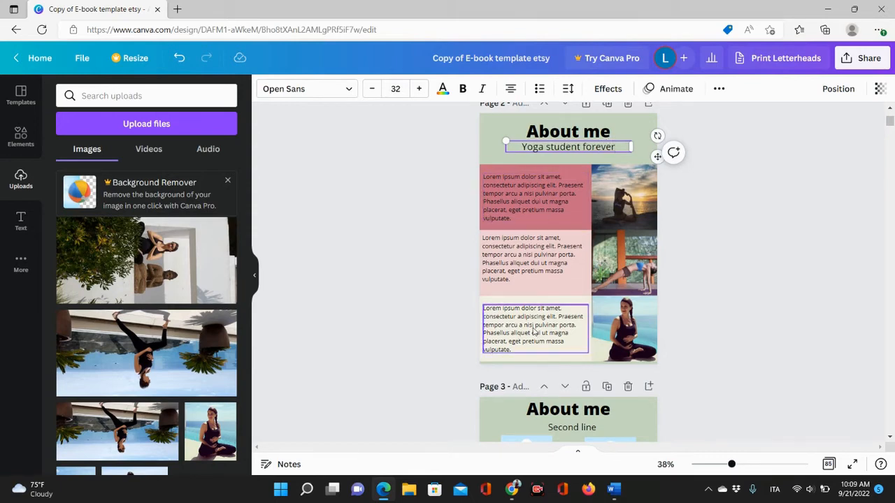
Change the page background to the light blue photo colour, applying it across all pages.
click(781, 236)
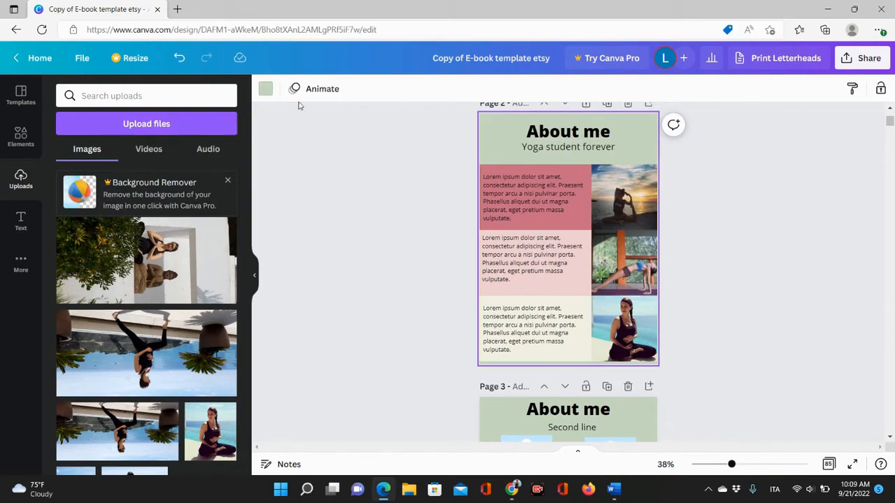
click(265, 89)
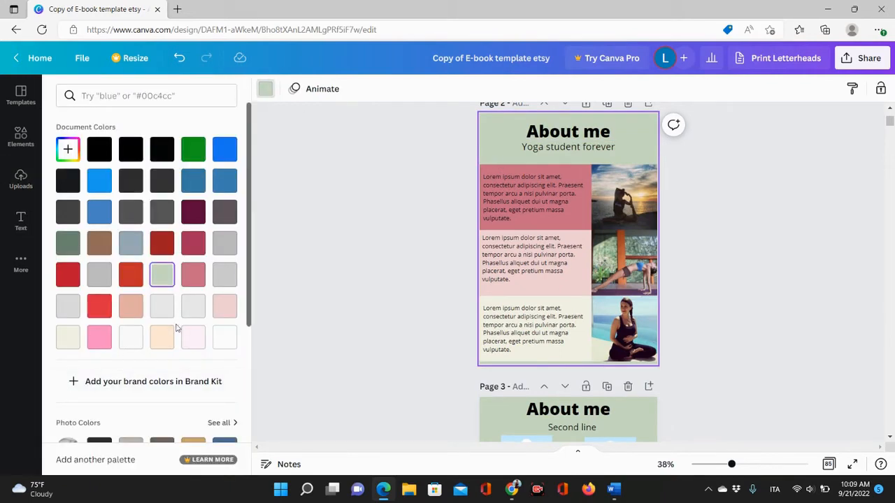
scroll(176, 328, down, 3)
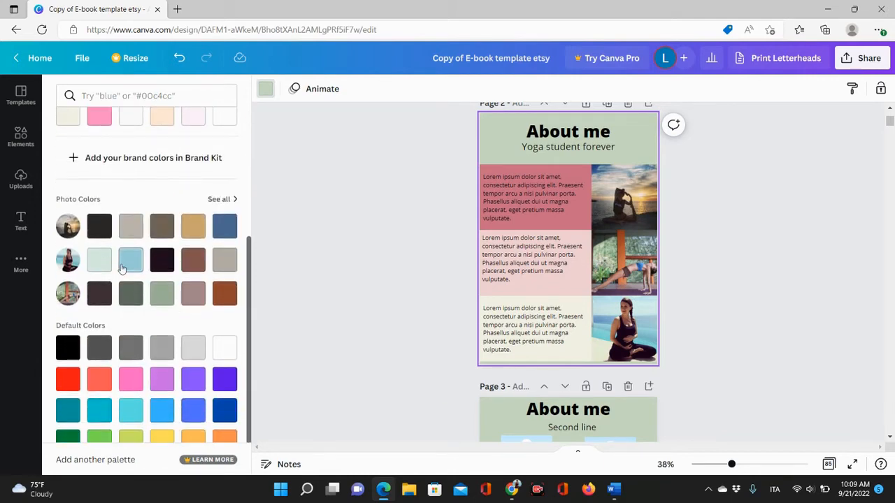
click(126, 264)
click(132, 455)
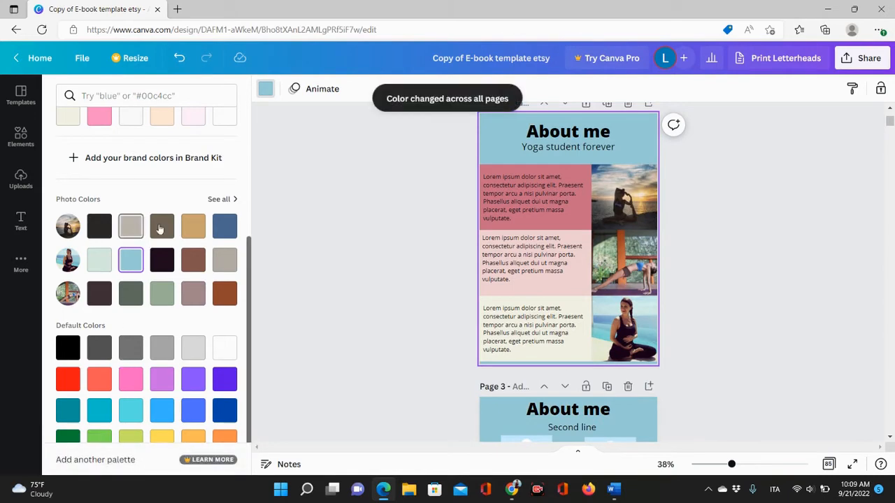
Recolour the first-row text block on page 2 to light peach.
click(571, 226)
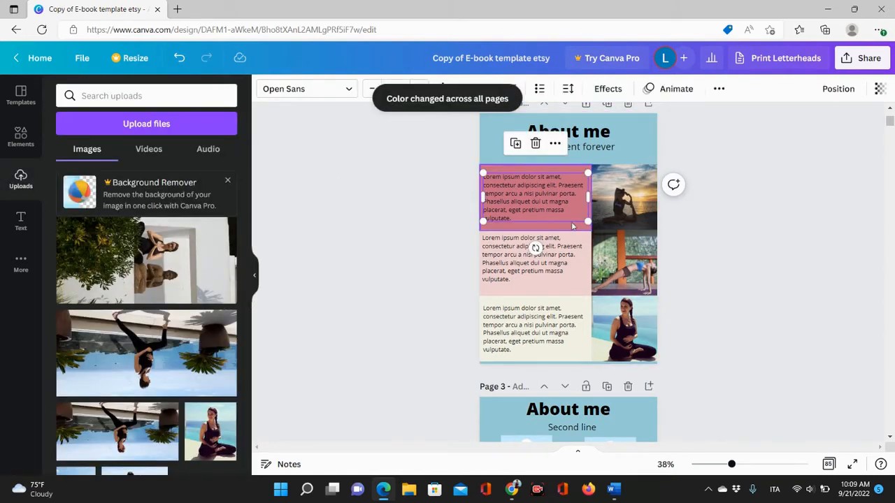
click(327, 89)
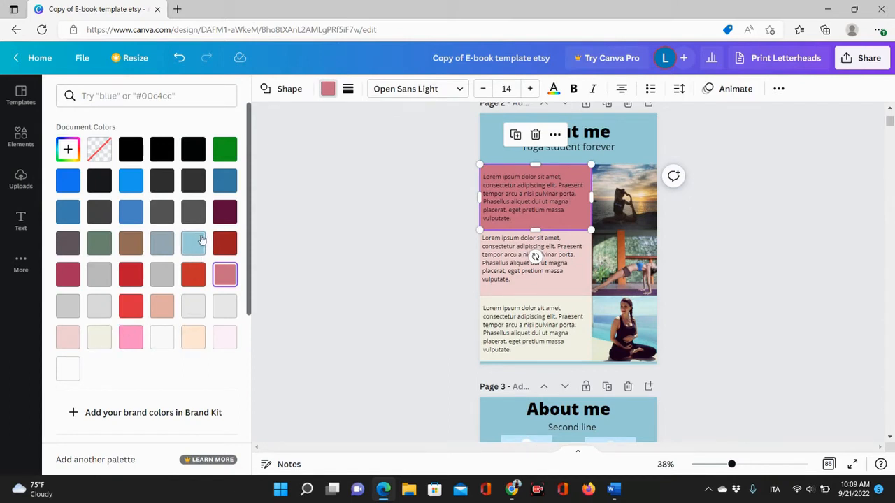
click(193, 338)
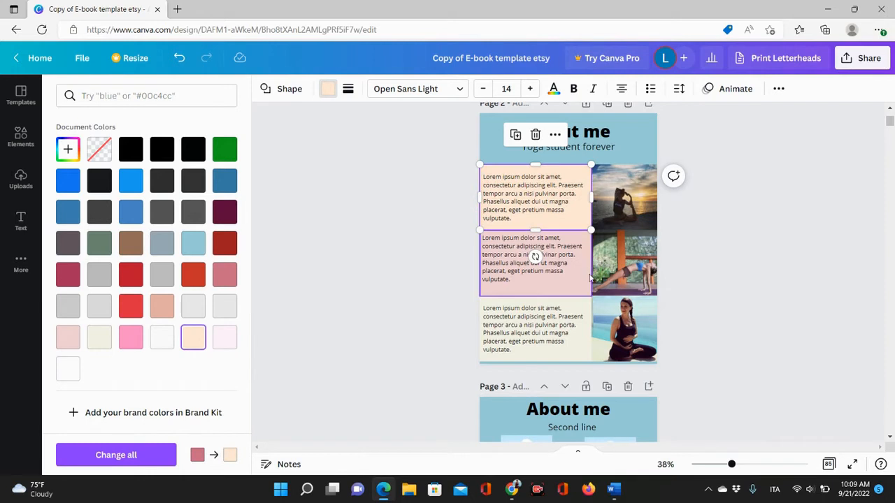
Recolour the second-row text block on page 2 grey and apply the change across all pages.
click(578, 293)
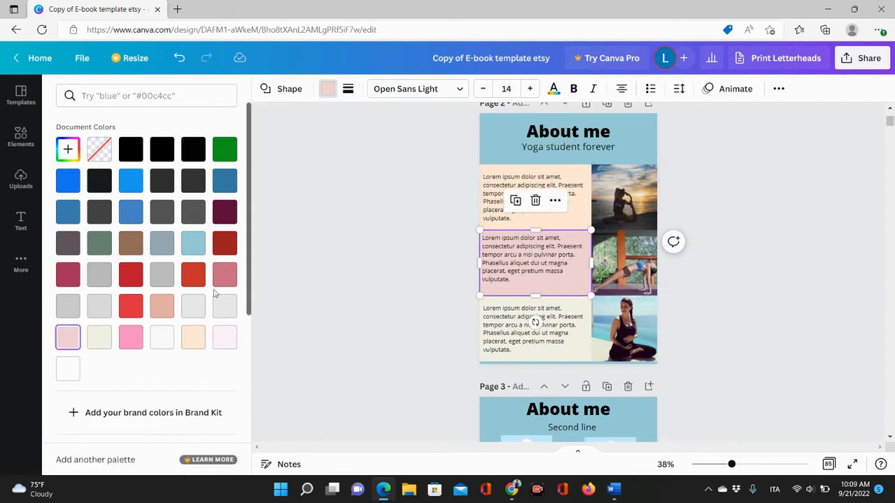
click(69, 308)
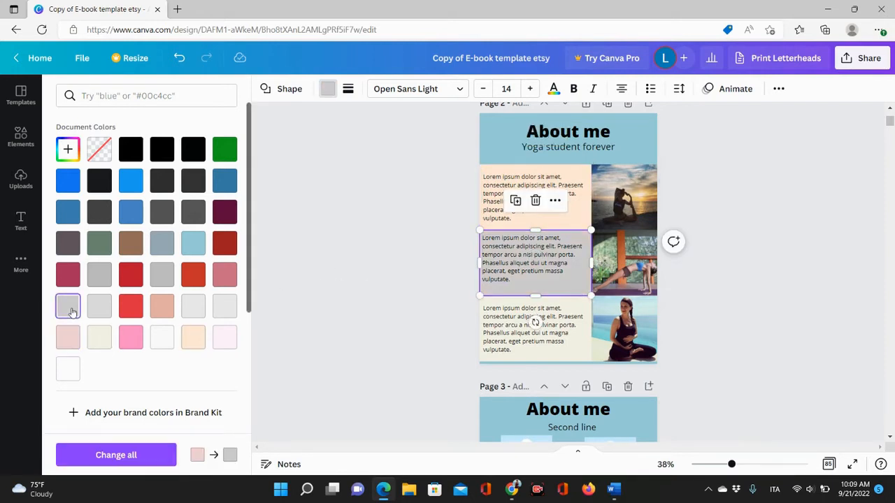
click(542, 327)
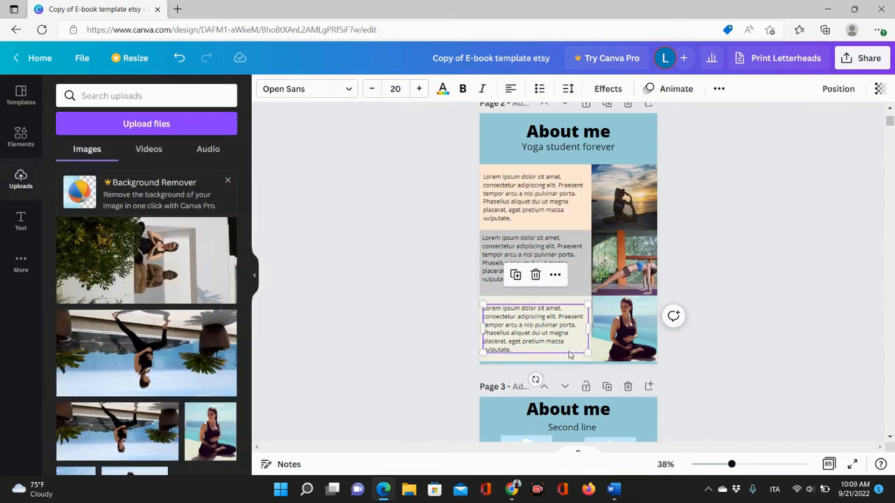
click(584, 288)
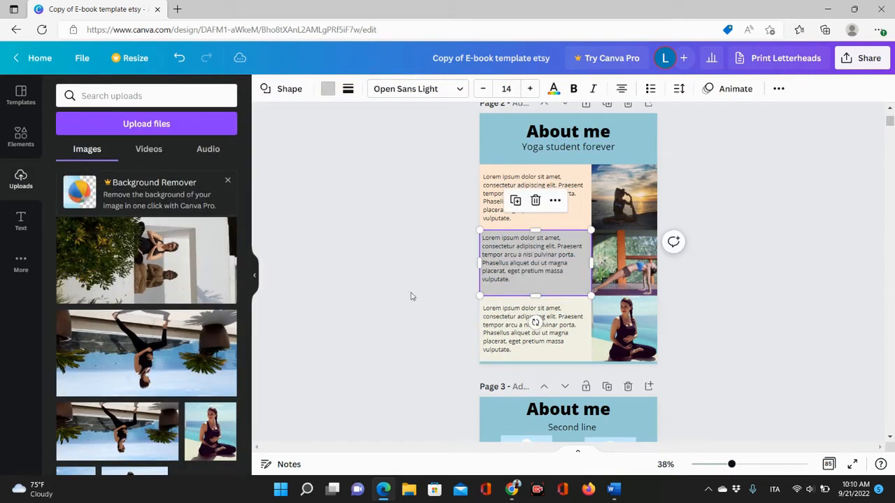
click(327, 88)
click(130, 274)
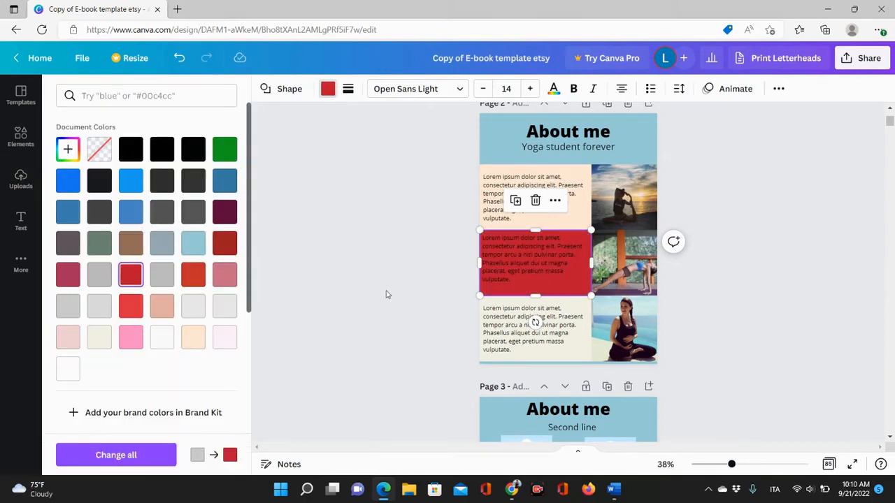
click(161, 276)
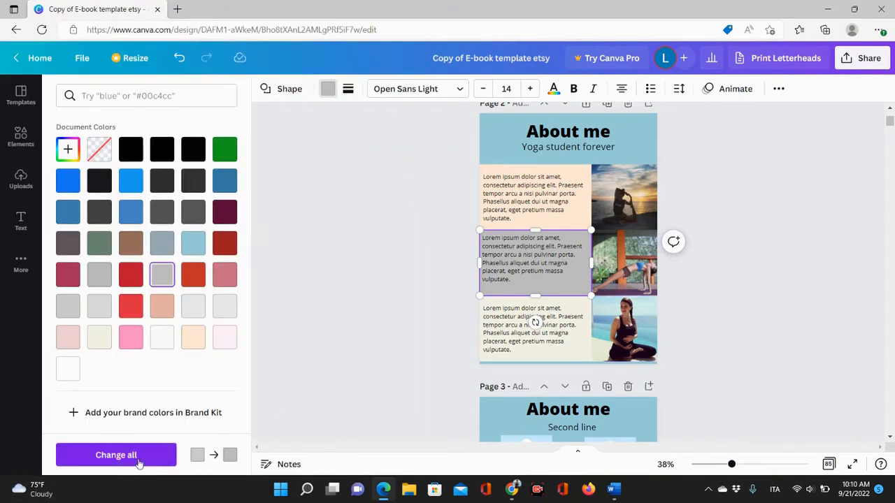
click(135, 462)
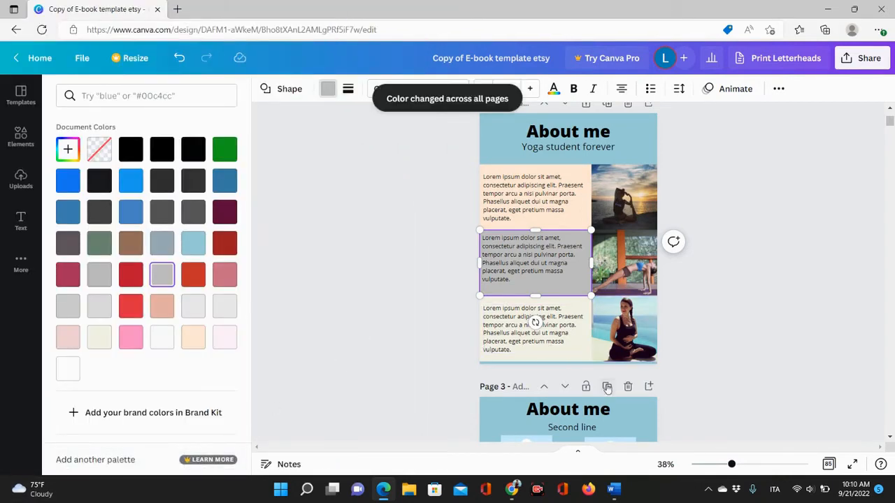
Recolour the third-row text block on page 2 yellow and apply the change across all pages.
click(579, 358)
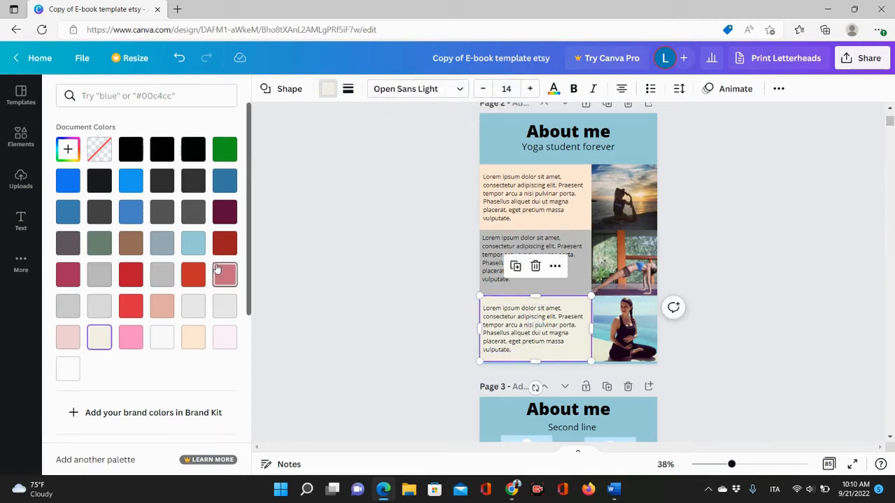
scroll(196, 286, down, 4)
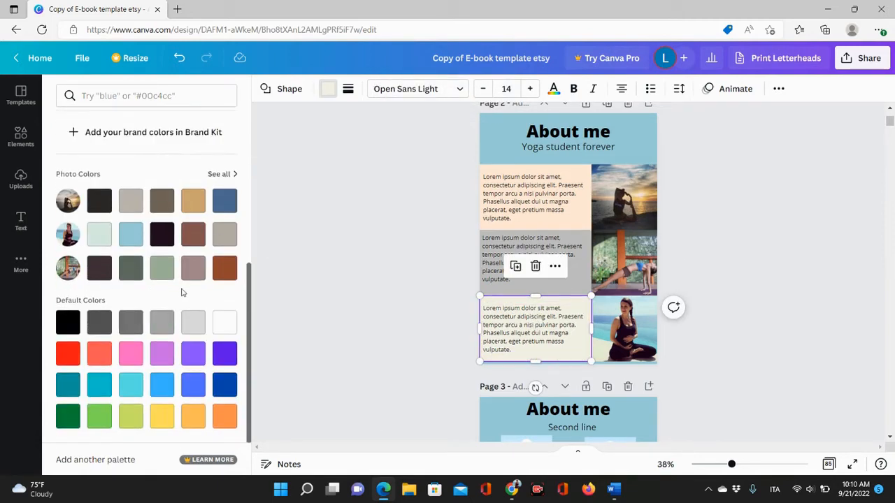
click(192, 269)
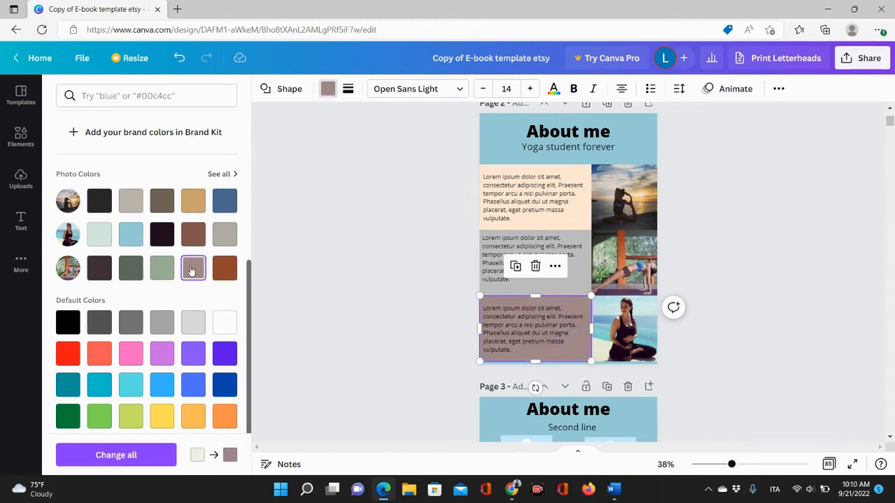
click(161, 416)
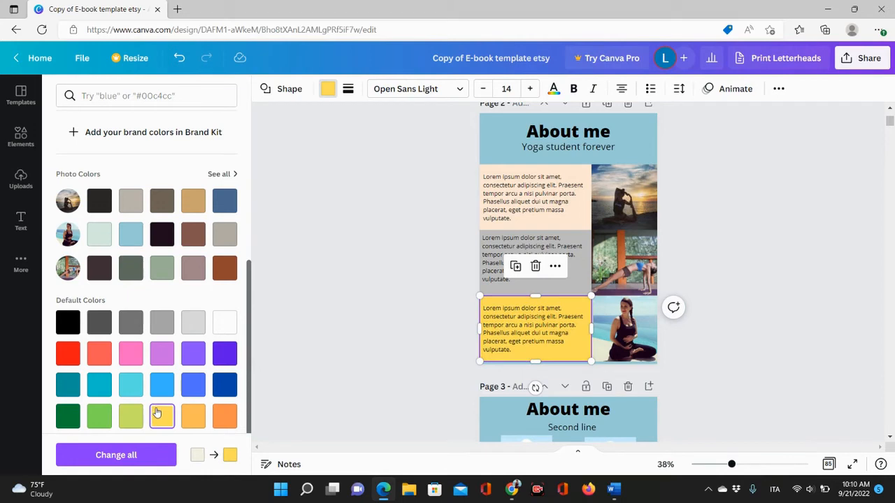
click(131, 415)
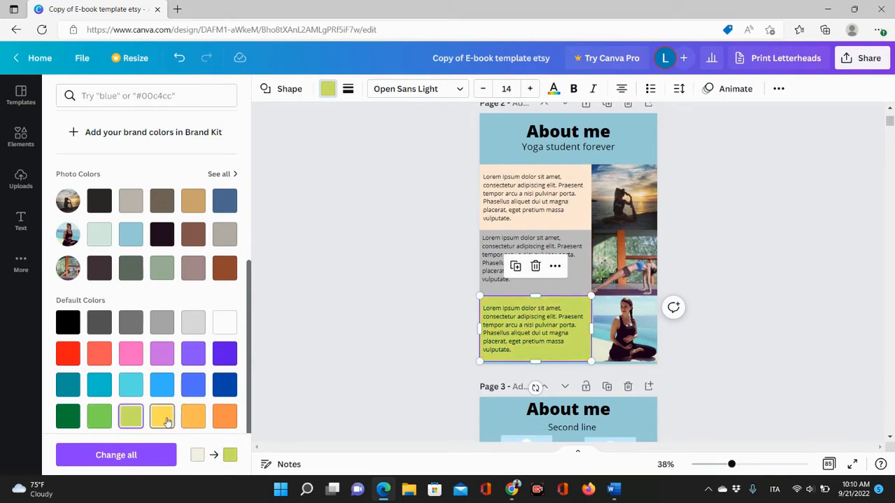
click(164, 418)
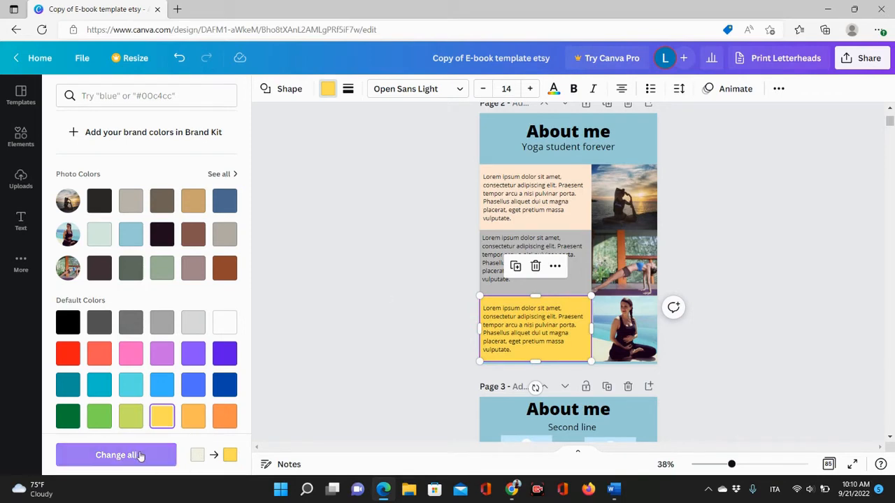
click(116, 455)
Scroll through the document pages to review the new colour scheme.
scroll(786, 259, down, 5)
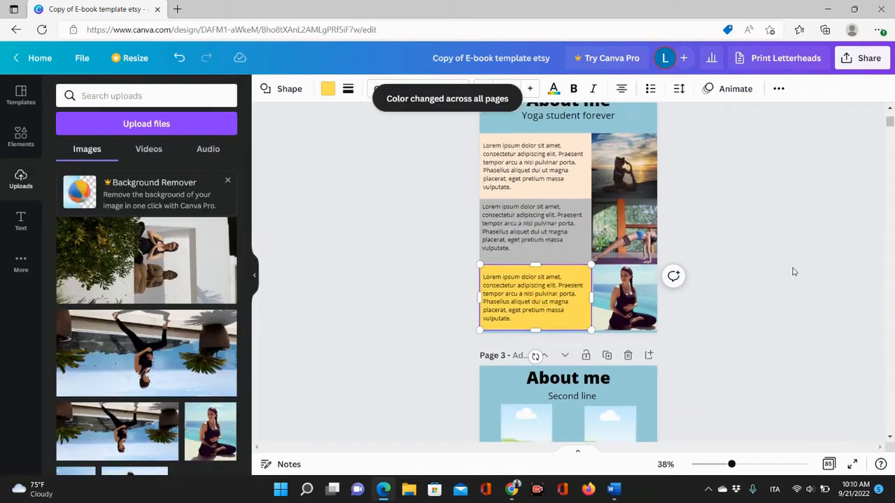
scroll(793, 271, down, 10)
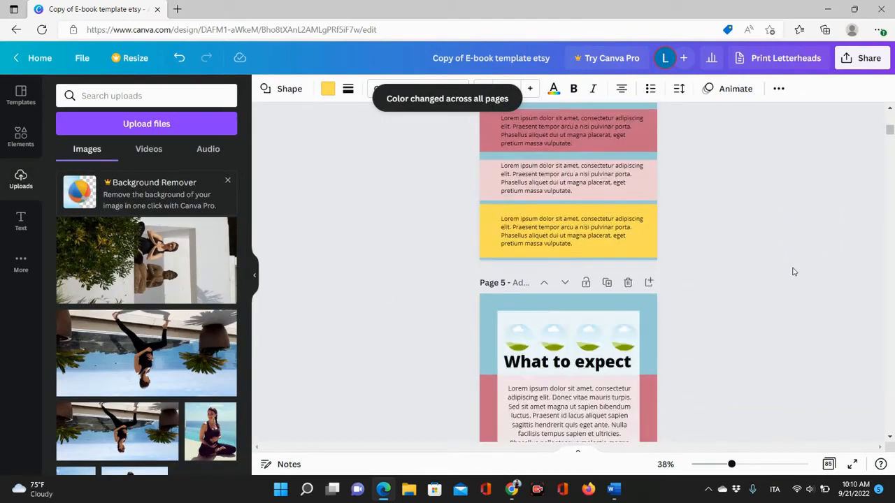
scroll(793, 271, down, 10)
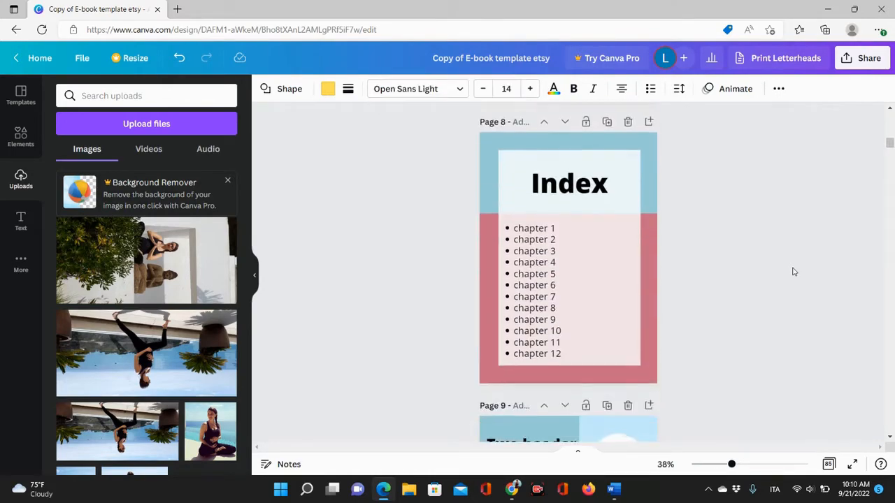
scroll(793, 272, down, 10)
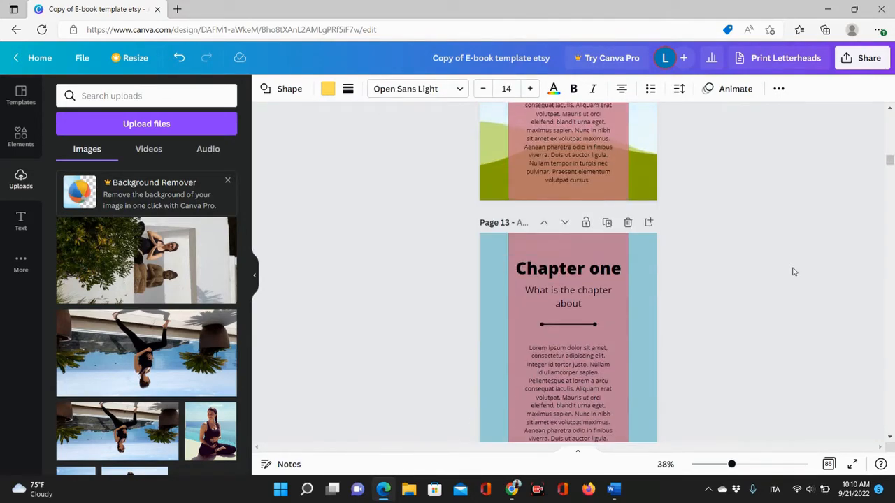
scroll(794, 272, down, 4)
scroll(793, 272, up, 20)
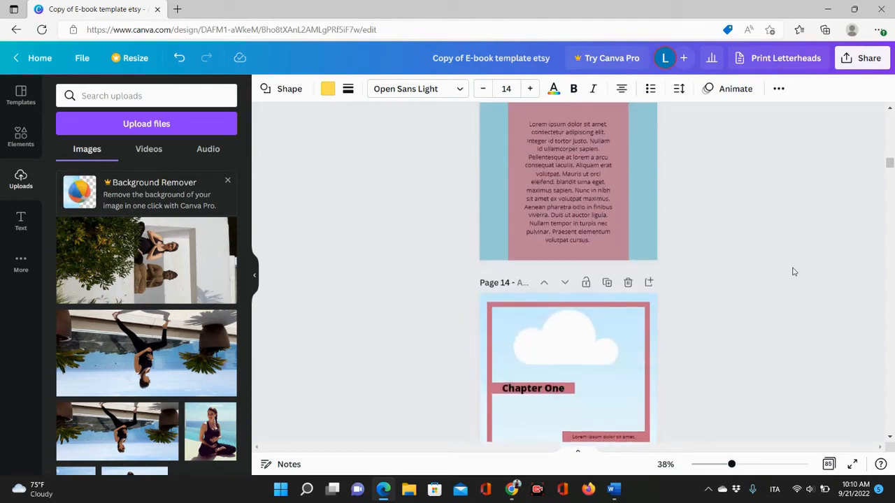
scroll(793, 271, up, 20)
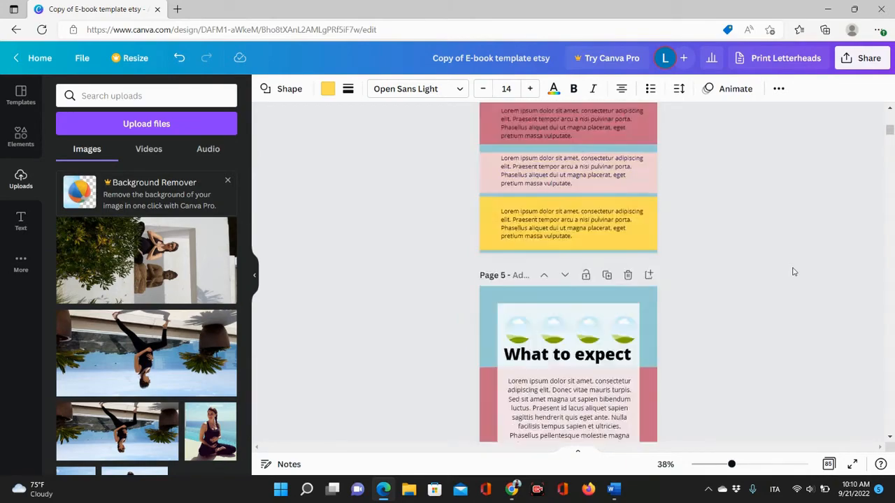
scroll(793, 272, down, 4)
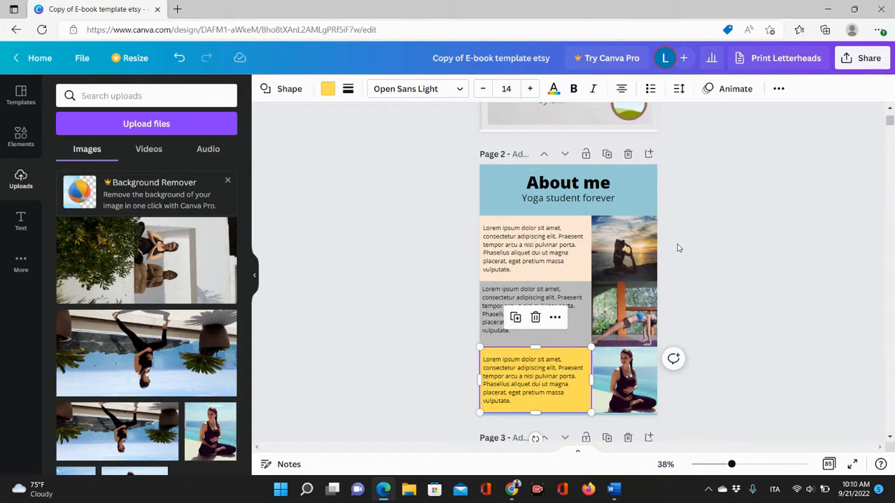
Delete the two alternative 'About me' pages that follow page 2.
click(782, 269)
scroll(783, 271, down, 5)
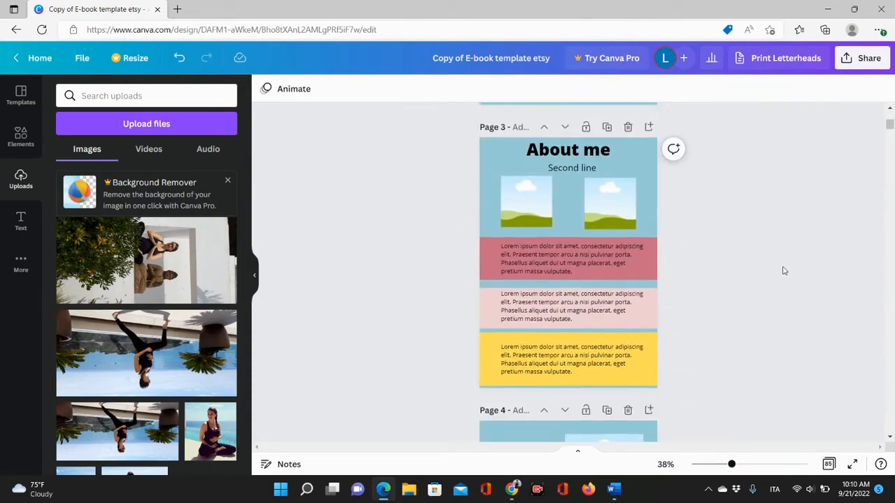
scroll(783, 271, down, 2)
scroll(783, 272, up, 3)
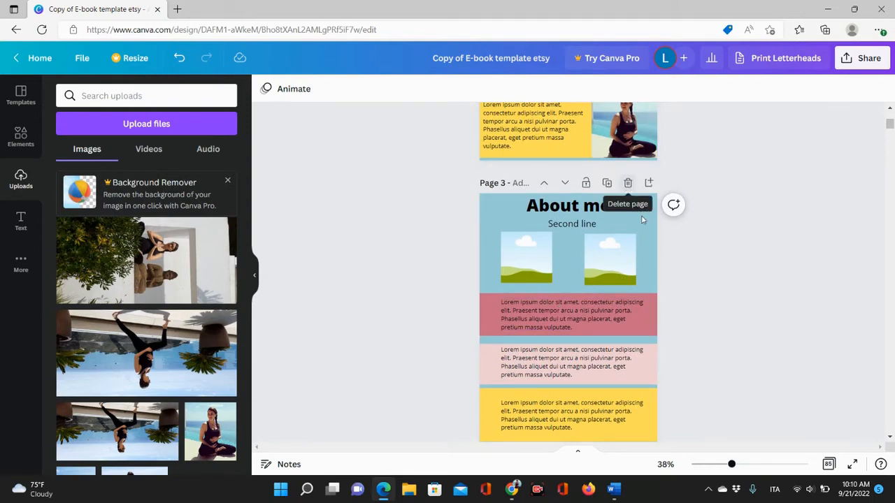
click(628, 183)
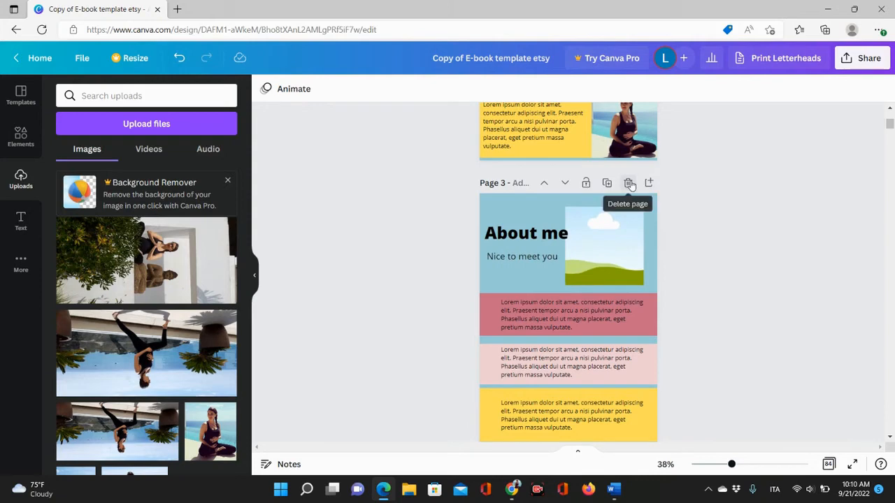
click(628, 183)
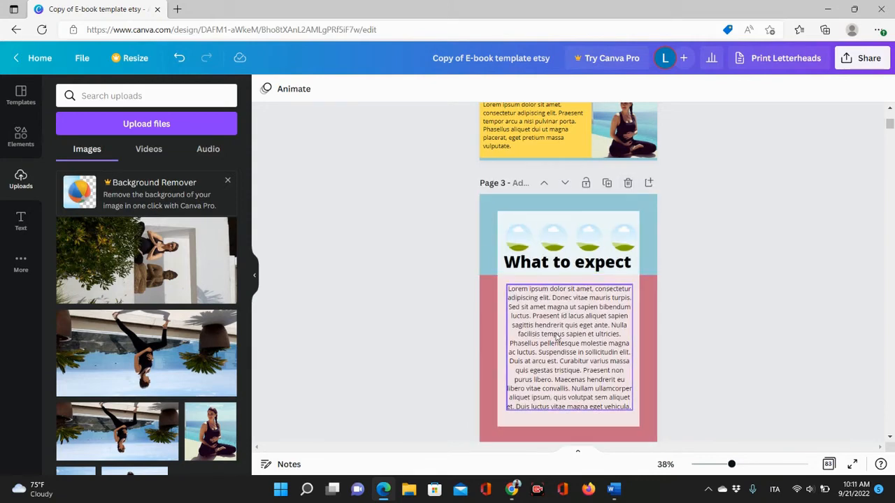
click(20, 146)
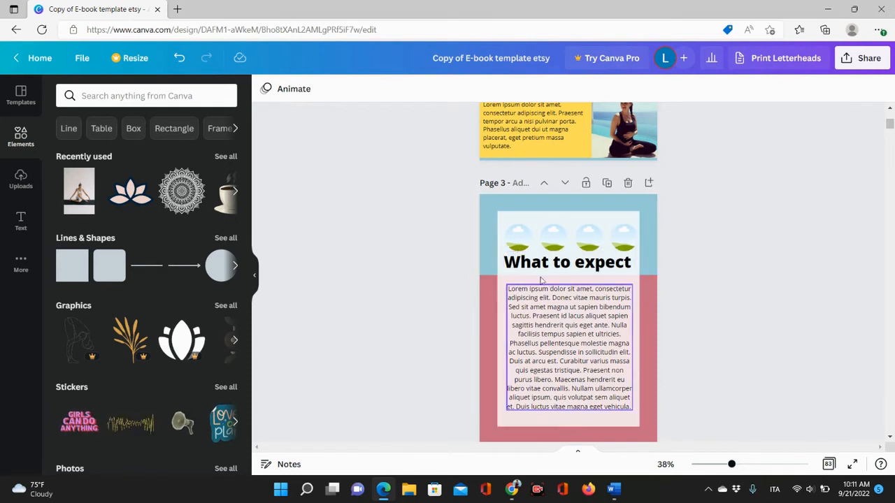
click(550, 335)
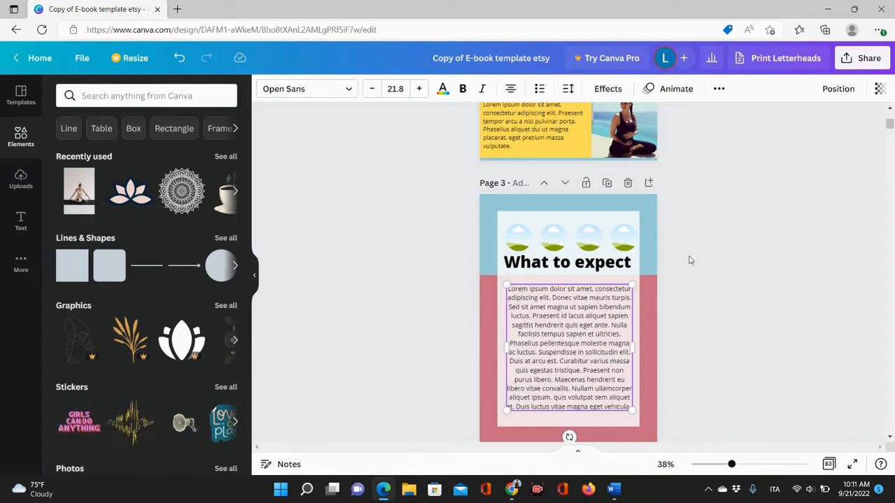
scroll(689, 260, down, 5)
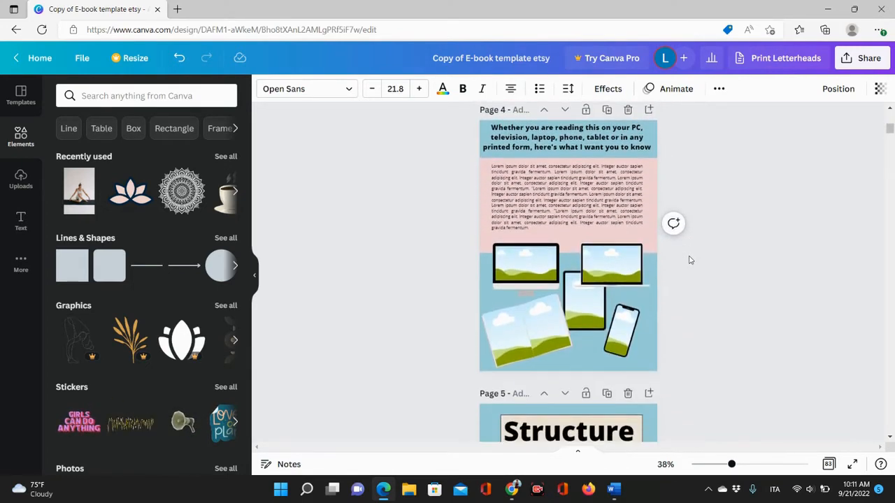
scroll(689, 260, up, 5)
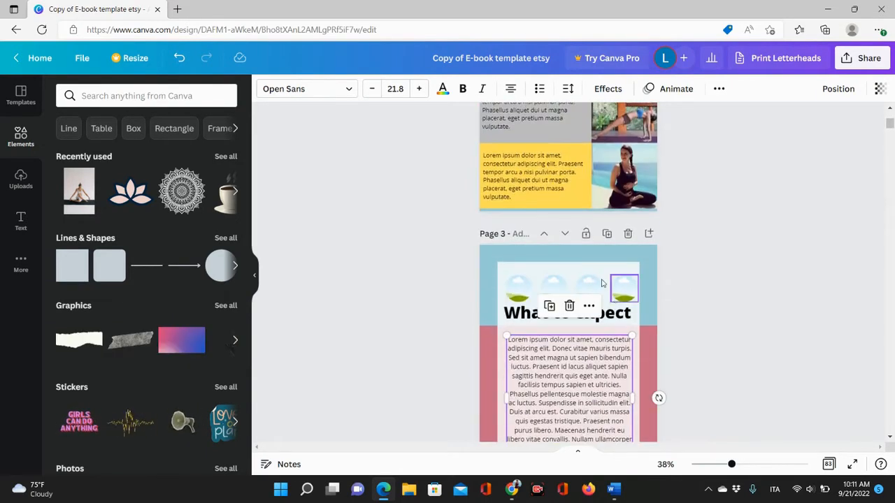
Try lowering the transparency of the white panel on the 'What to expect' page.
click(501, 274)
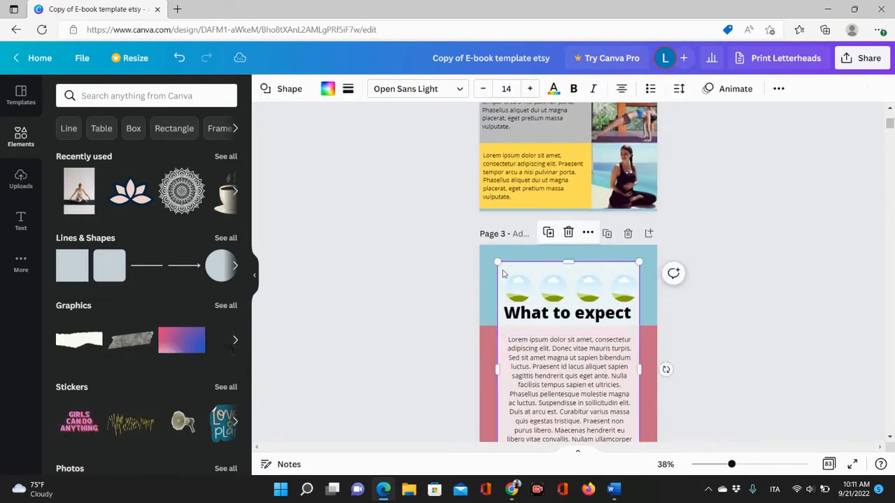
scroll(745, 309, up, 3)
scroll(745, 310, down, 3)
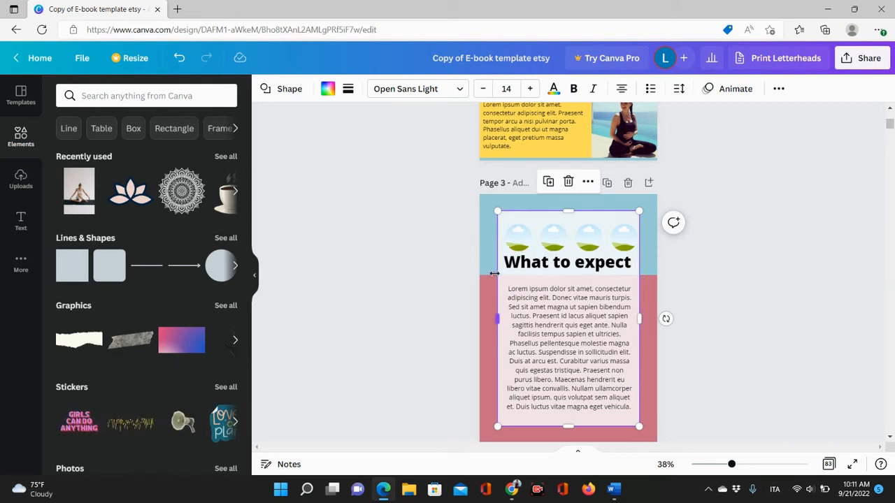
click(650, 290)
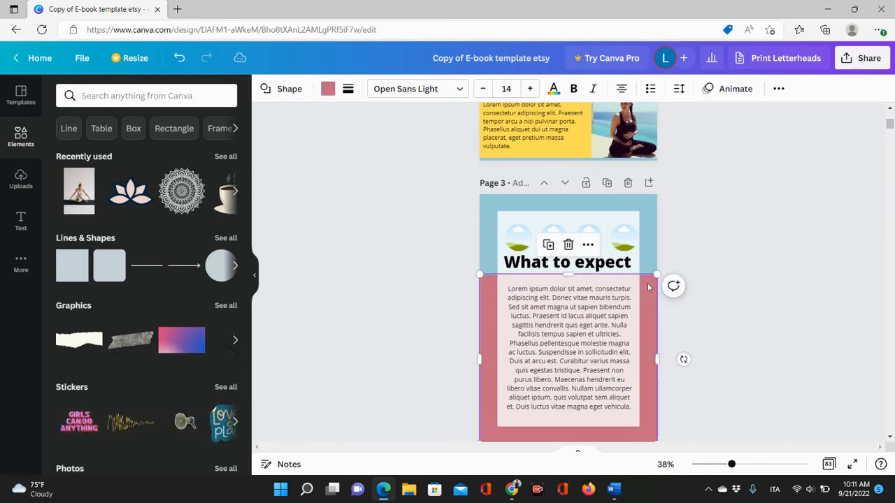
click(622, 246)
click(778, 89)
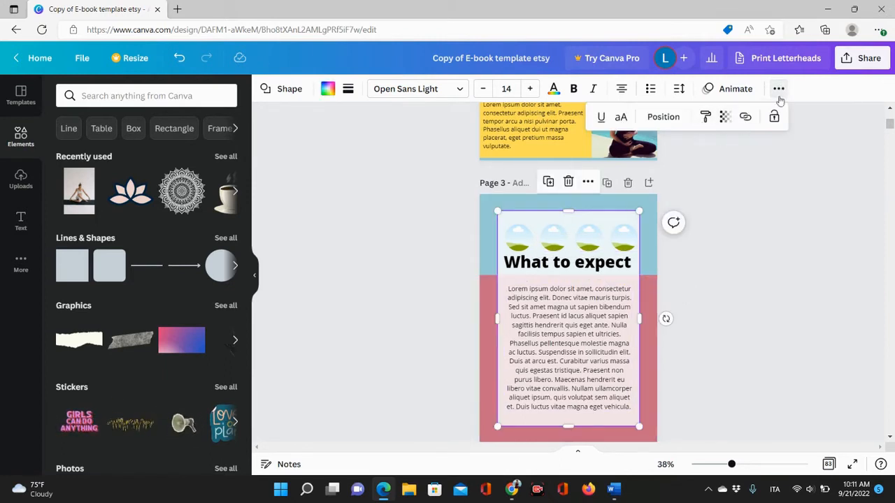
click(725, 117)
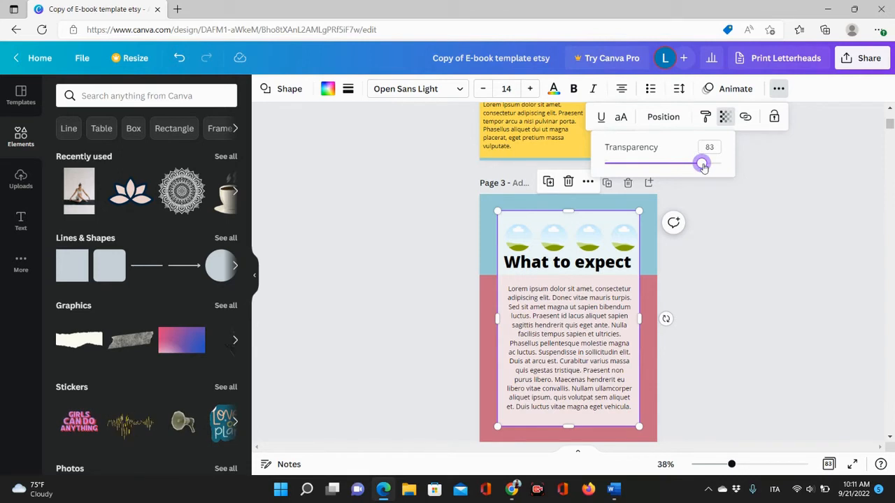
drag(702, 166, 729, 165)
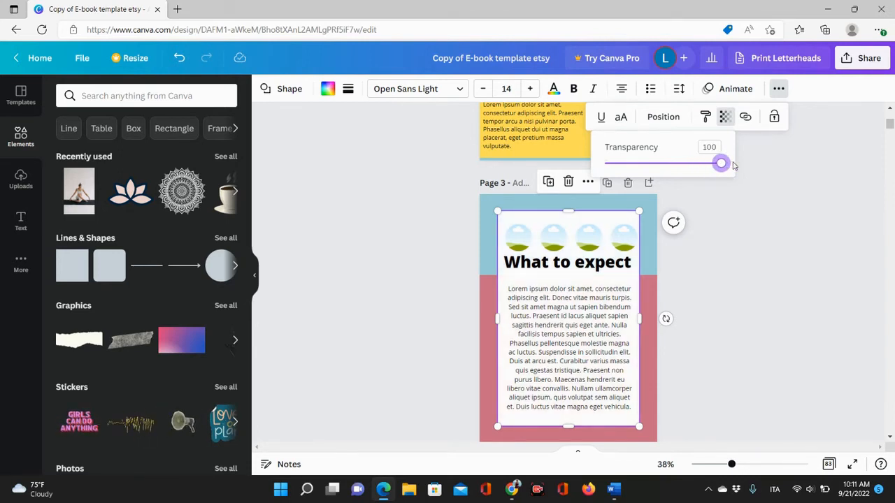
drag(720, 164, 659, 161)
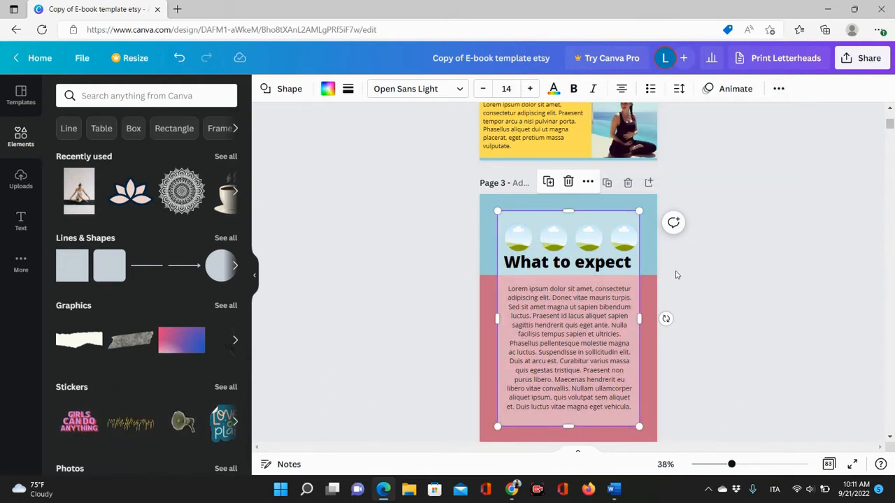
click(491, 277)
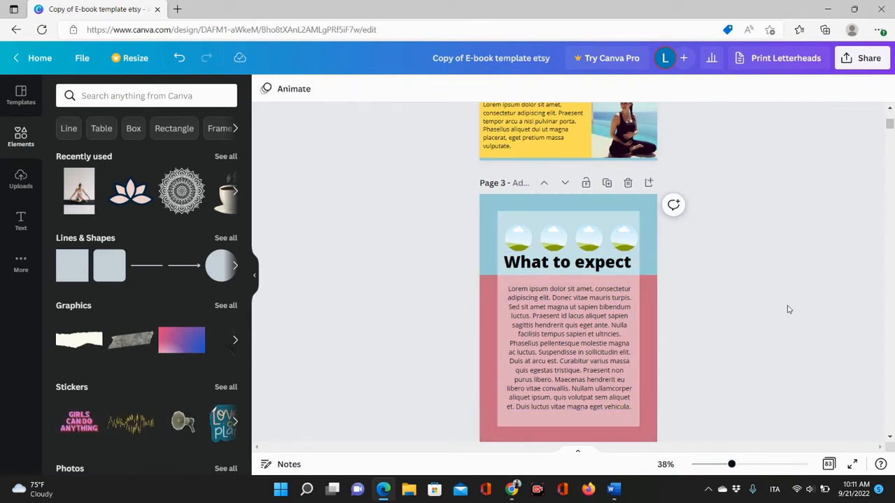
Set the transparency of the white panel on the 'What to expect' page to 63.
click(607, 216)
click(777, 89)
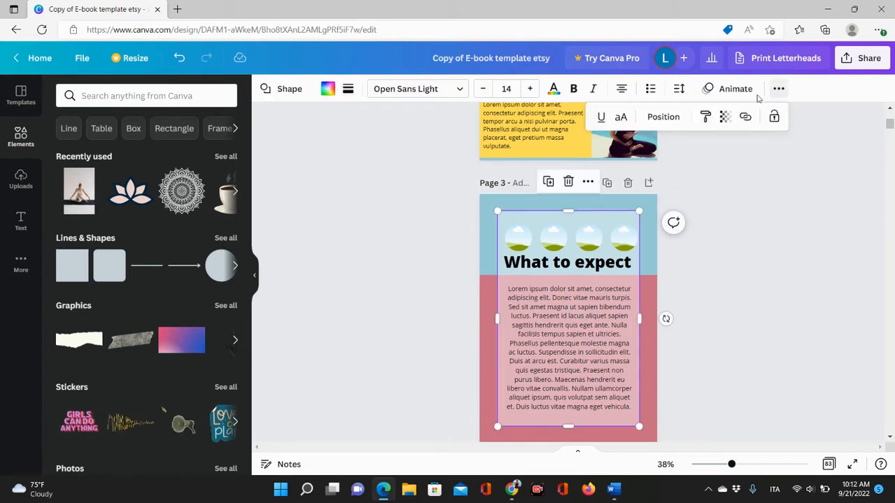
click(725, 117)
mouse_move(661, 165)
mouse_down()
mouse_move(699, 164)
mouse_move(664, 167)
mouse_move(678, 168)
mouse_up()
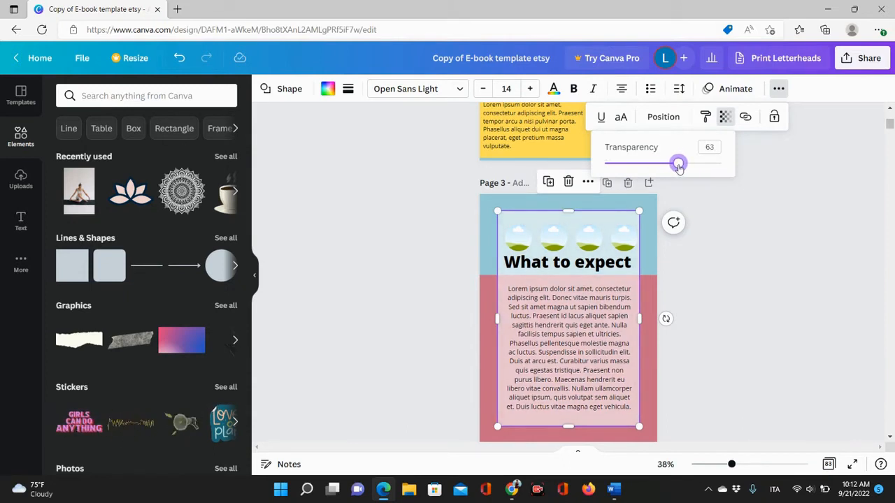
drag(678, 168, 675, 166)
click(694, 294)
click(694, 294)
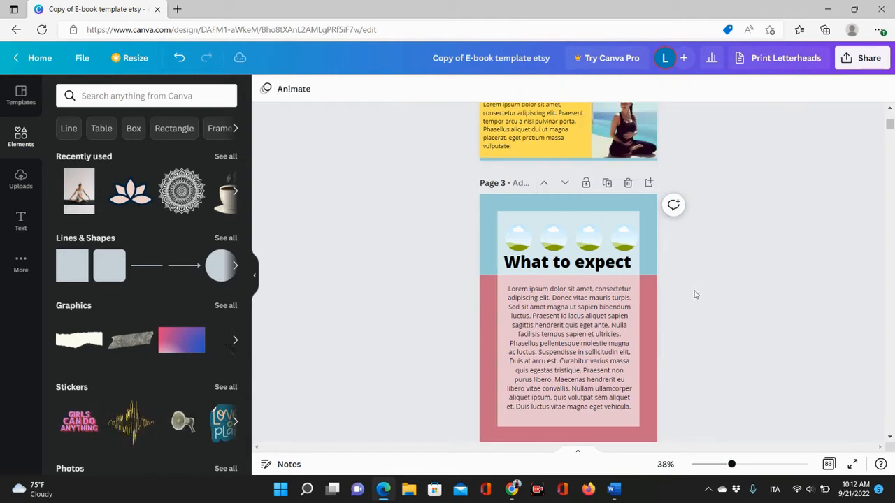
scroll(695, 283, down, 4)
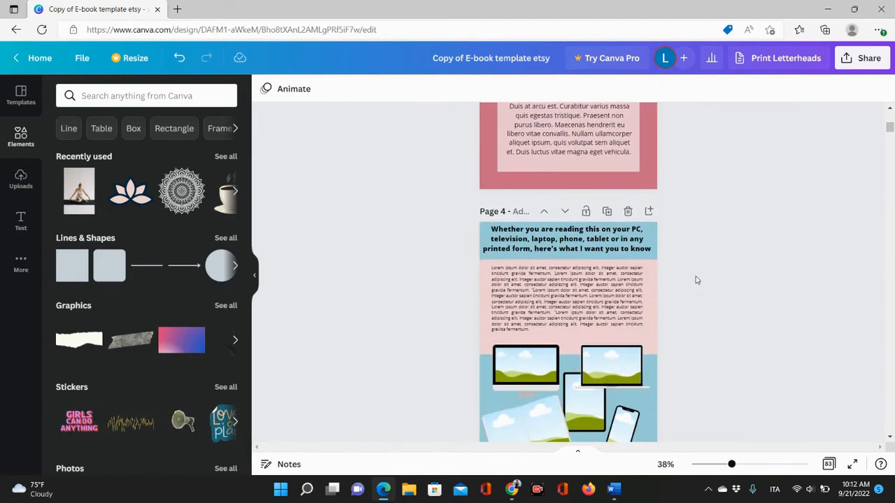
scroll(696, 280, down, 2)
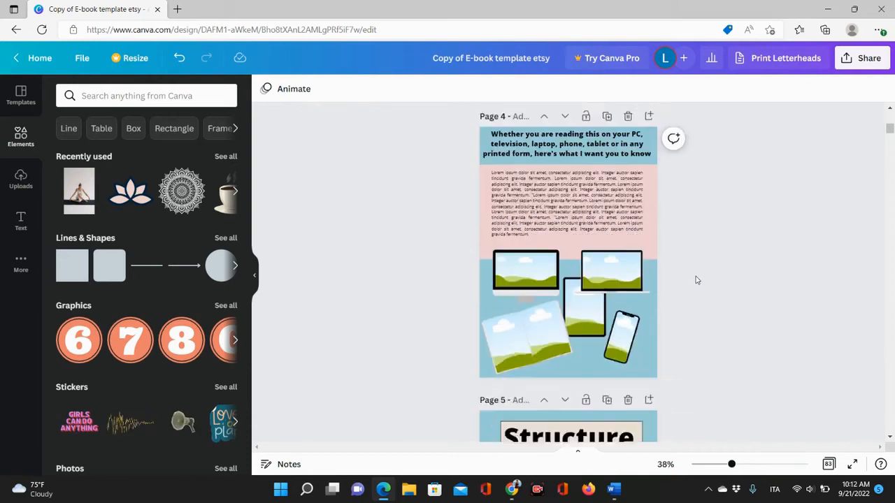
scroll(673, 282, up, 2)
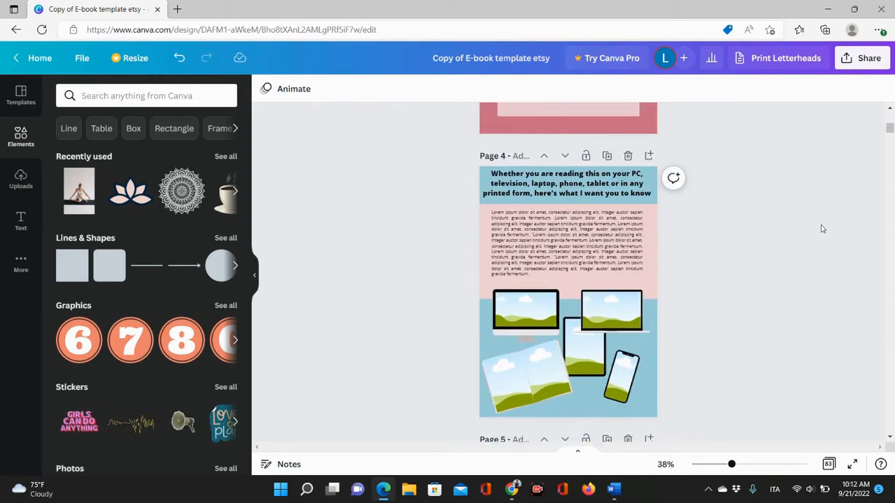
On page 4, send the right laptop image backward and bring the tablet forward, nudging it slightly left.
click(570, 184)
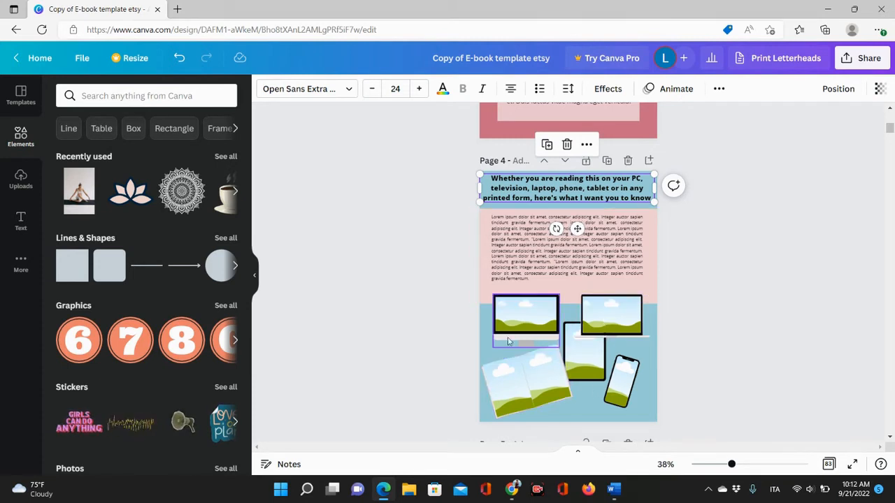
click(590, 323)
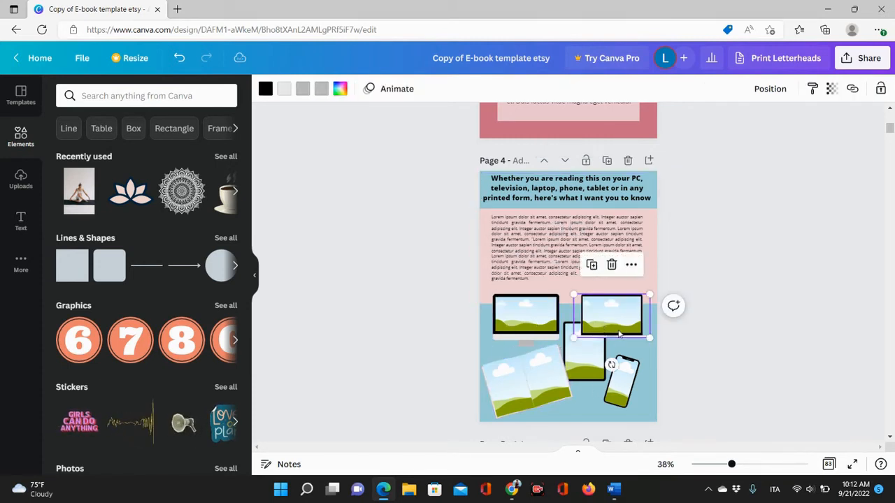
click(643, 397)
click(591, 310)
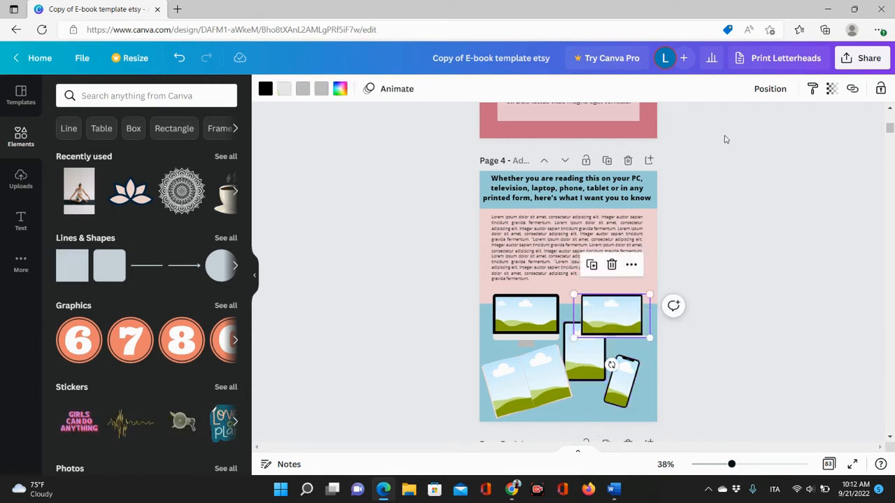
click(770, 90)
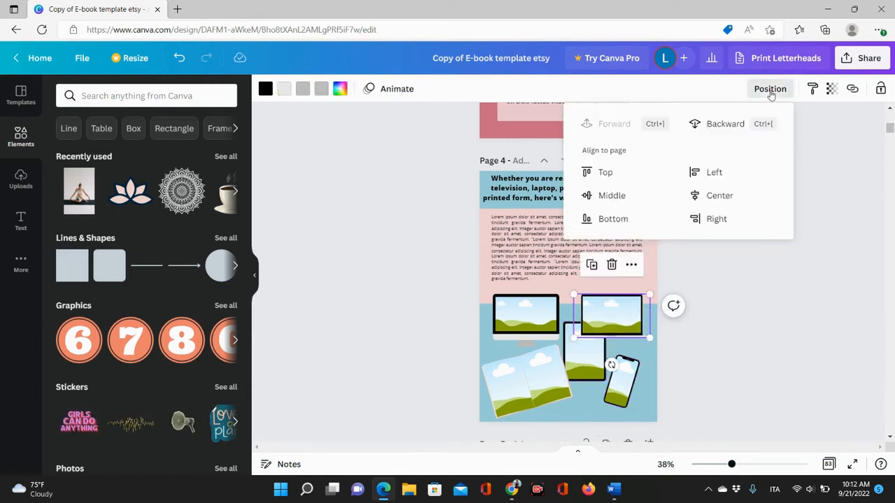
click(747, 123)
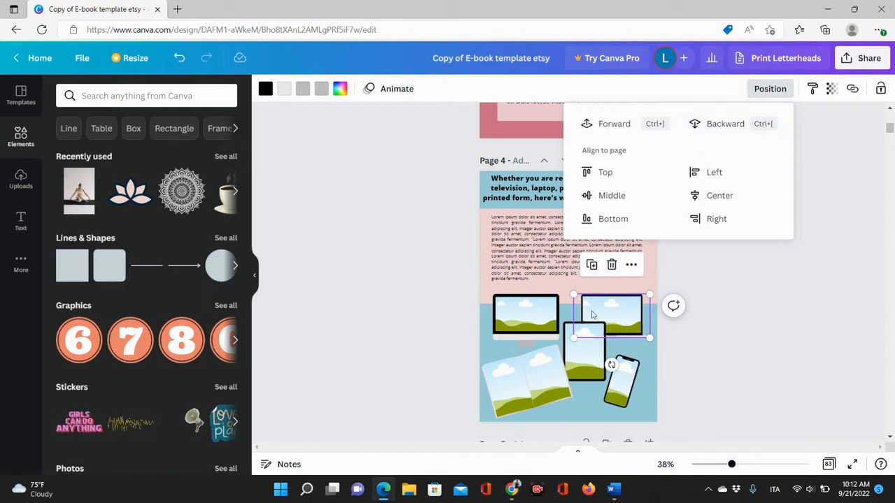
click(571, 364)
click(769, 89)
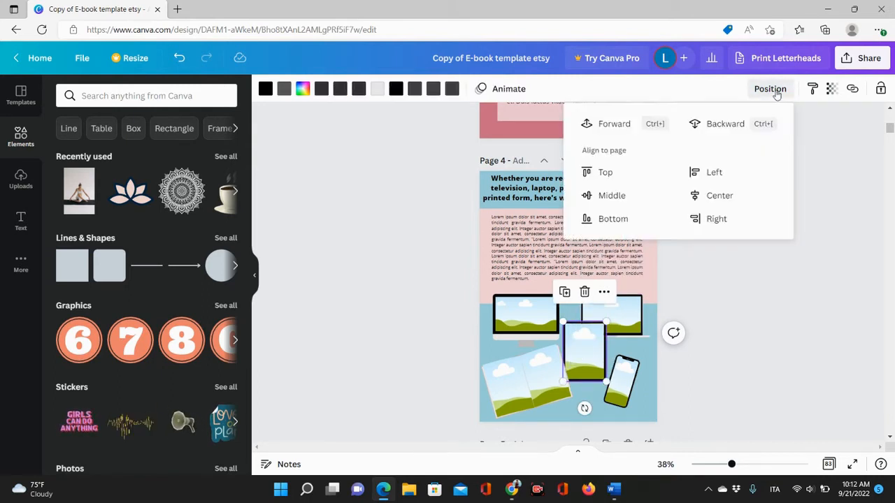
click(605, 133)
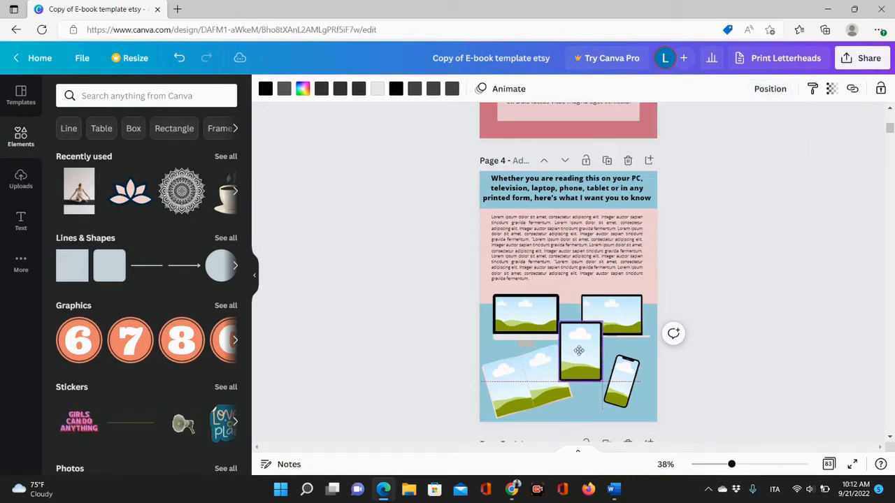
drag(587, 355, 575, 354)
click(807, 350)
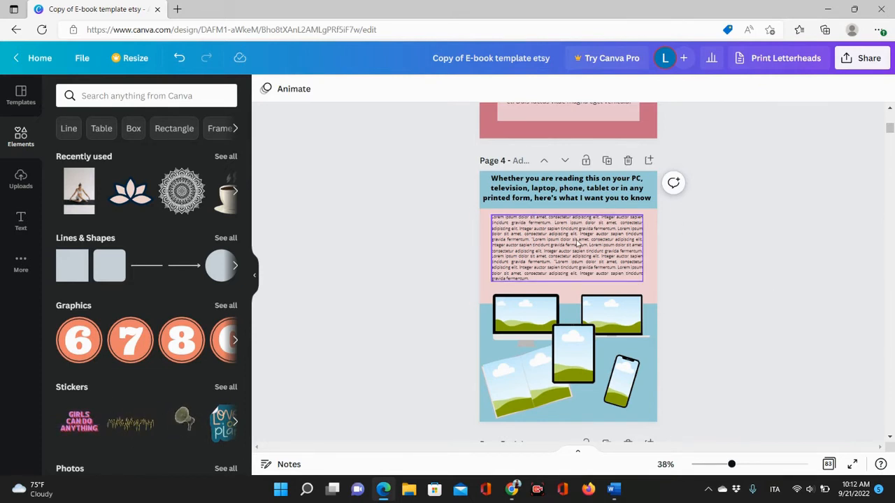
Duplicate page 4 to create a new page 5.
click(606, 161)
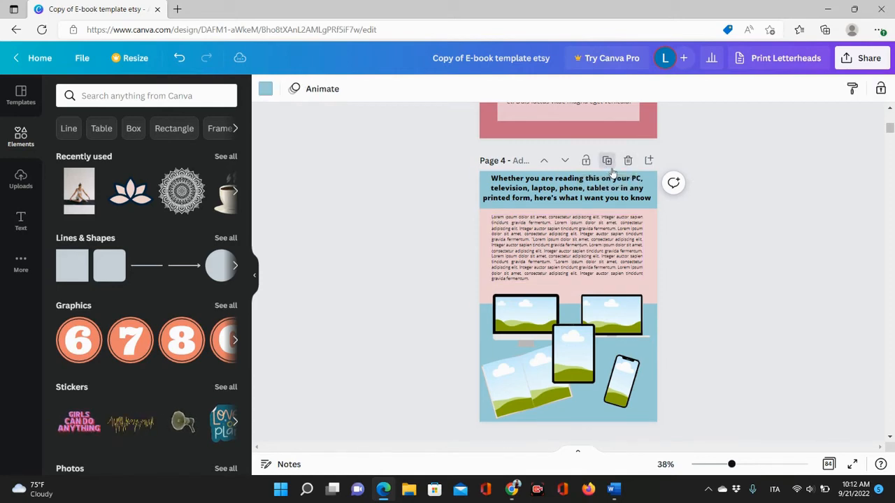
scroll(587, 209, up, 4)
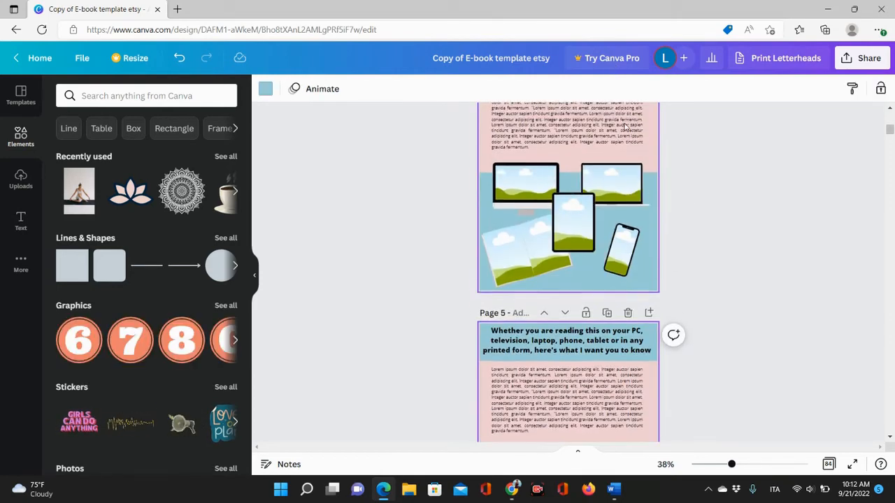
scroll(587, 230, down, 5)
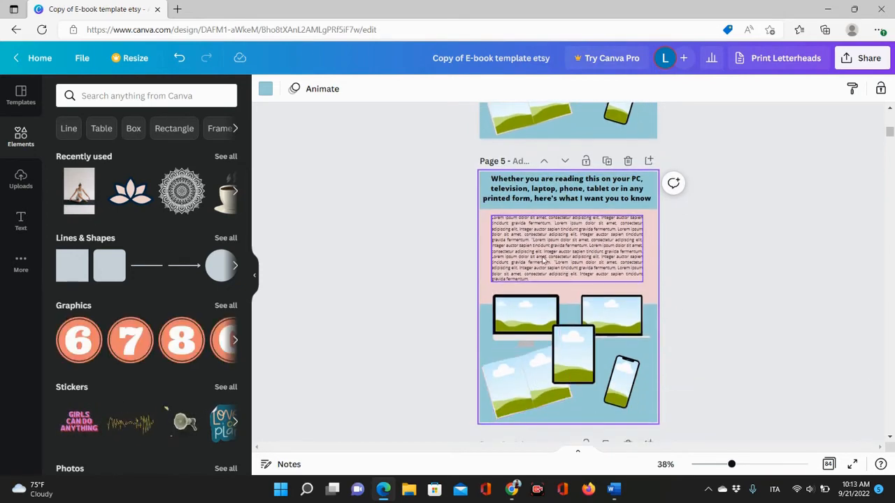
On page 5, move the body text and heading lower and shift the pink panel to the top of the page.
drag(552, 241, 552, 369)
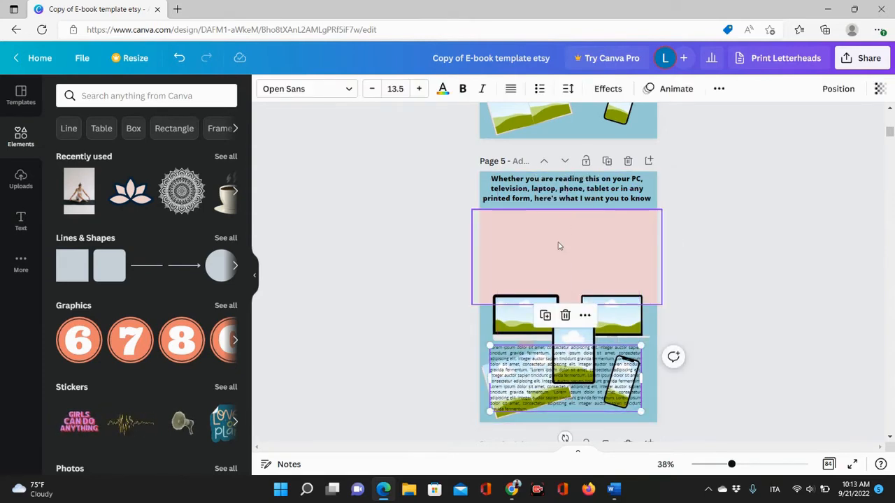
click(566, 196)
drag(566, 195, 567, 286)
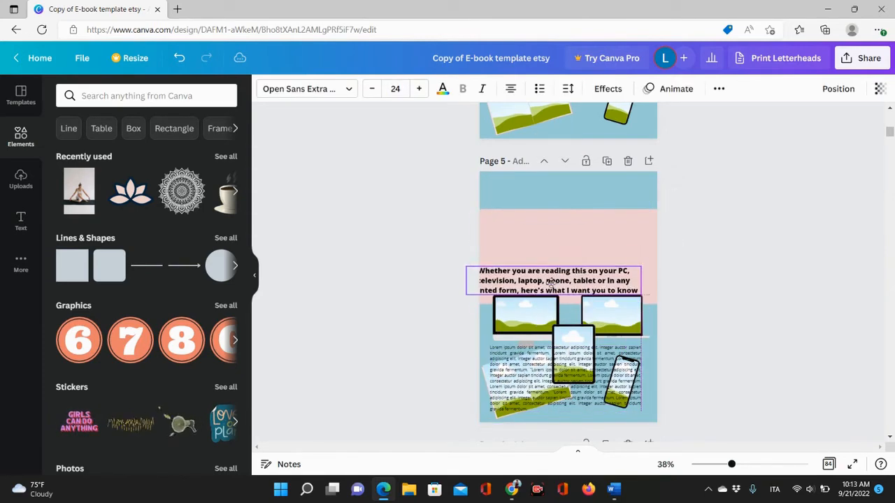
click(610, 238)
drag(610, 237, 613, 214)
Move both laptops and the tablet up into the pink top panel of page 5.
drag(612, 314, 619, 204)
drag(531, 307, 593, 226)
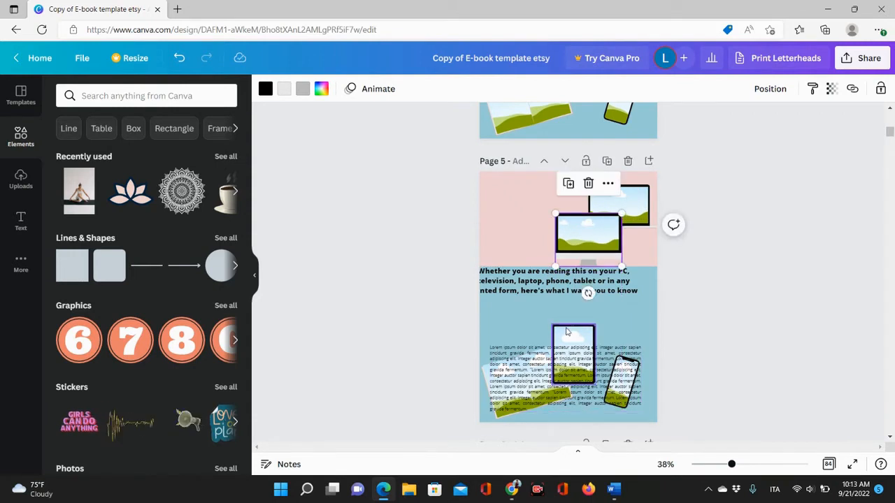
drag(569, 333, 540, 192)
right_click(540, 192)
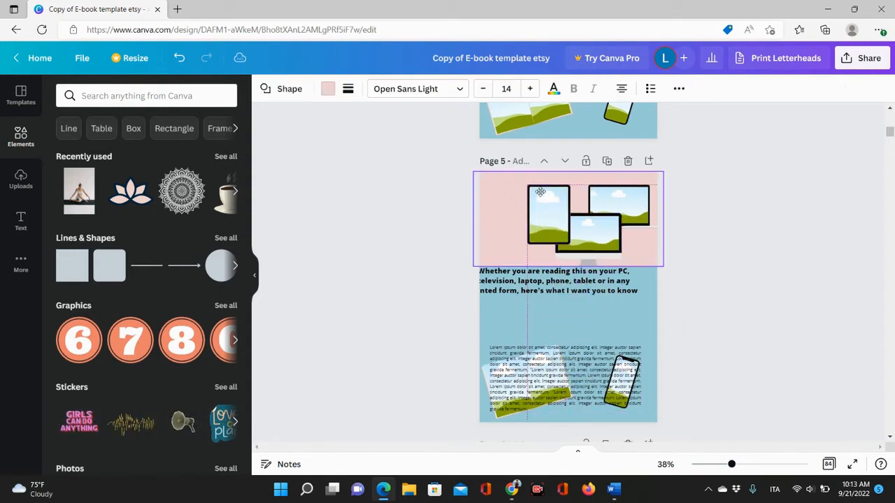
click(364, 245)
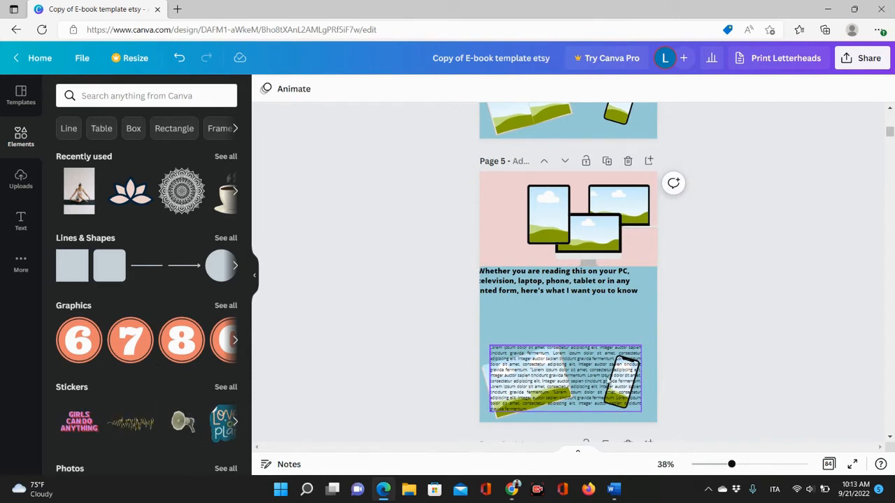
Raise the body text and place the tilted photos and the phone beside the other devices in the top panel.
drag(565, 385, 565, 335)
drag(525, 396, 522, 240)
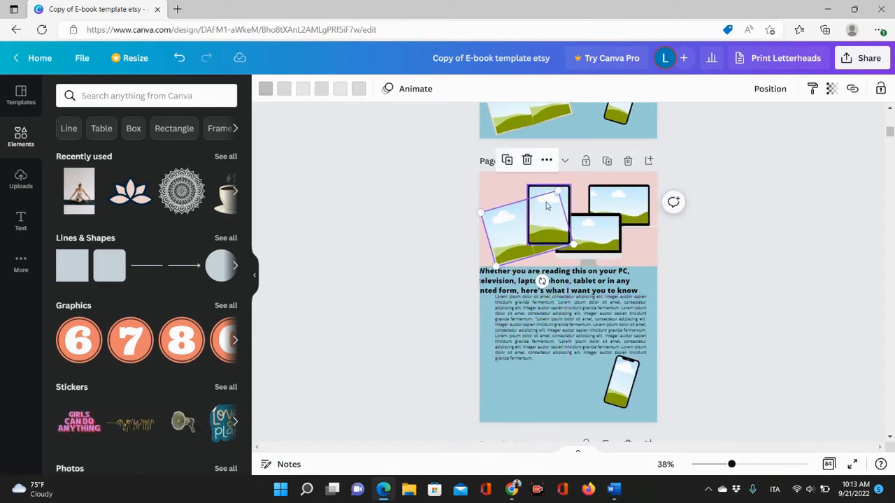
drag(570, 199, 579, 195)
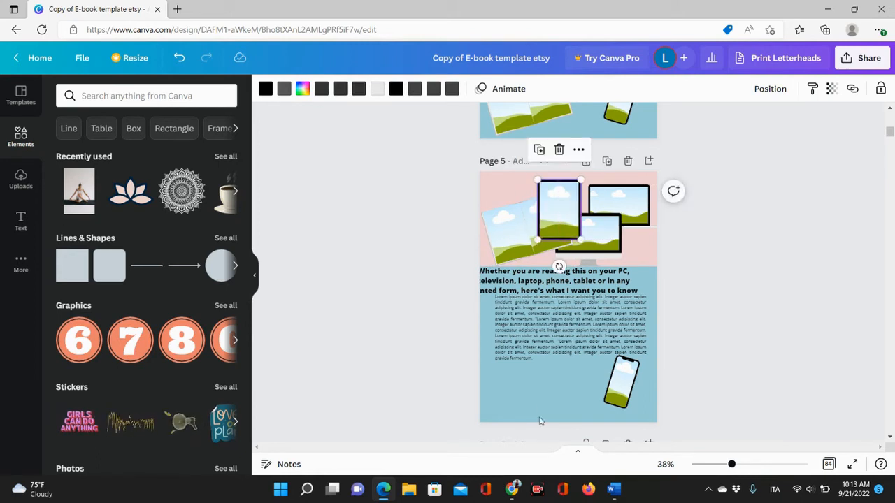
drag(628, 398, 520, 221)
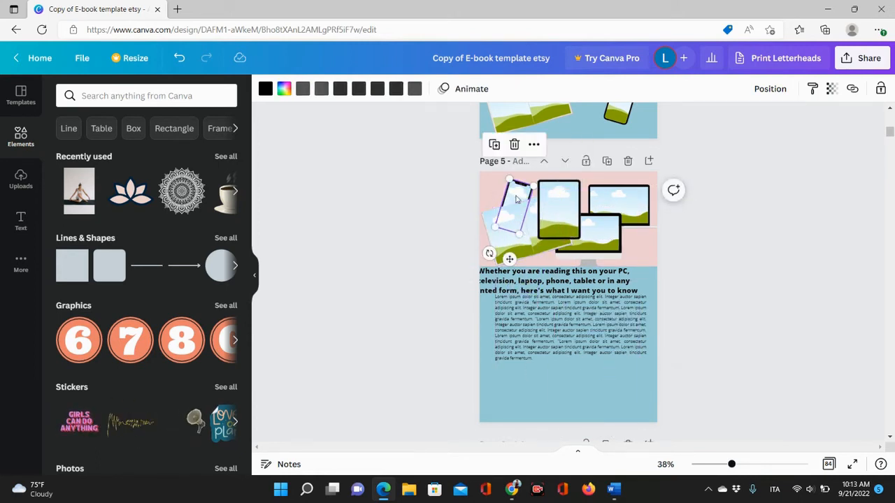
drag(488, 252, 516, 248)
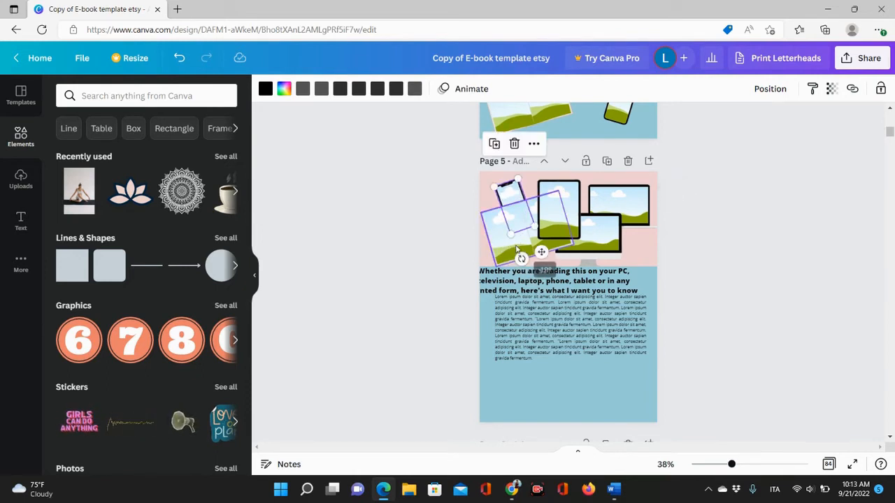
click(739, 277)
Lower the heading and body text, and extend the pink top panel slightly while nudging the photos and laptop.
drag(573, 336, 573, 381)
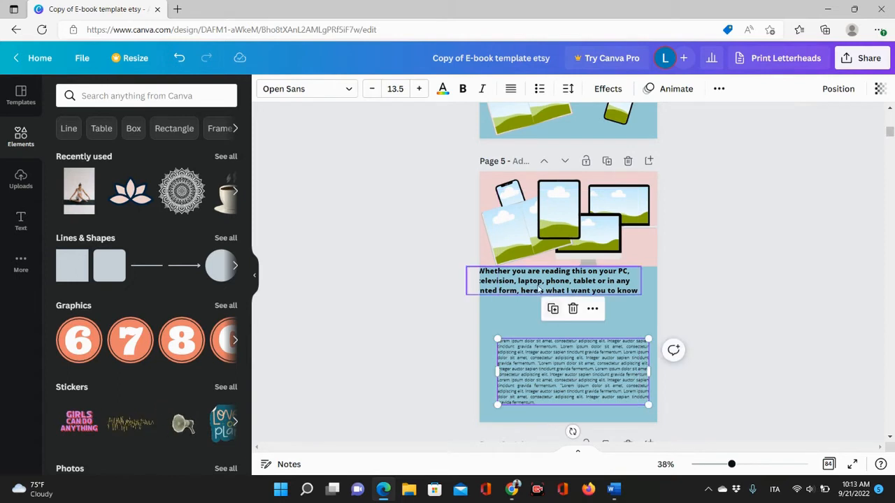
drag(537, 274, 550, 296)
click(642, 254)
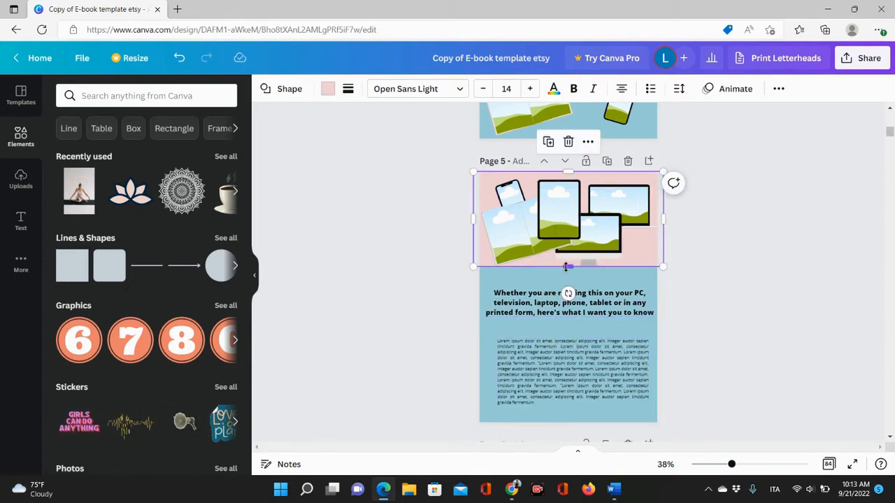
drag(569, 268, 570, 277)
drag(529, 255, 527, 261)
mouse_move(585, 243)
mouse_down()
mouse_move(599, 250)
mouse_move(588, 254)
mouse_up()
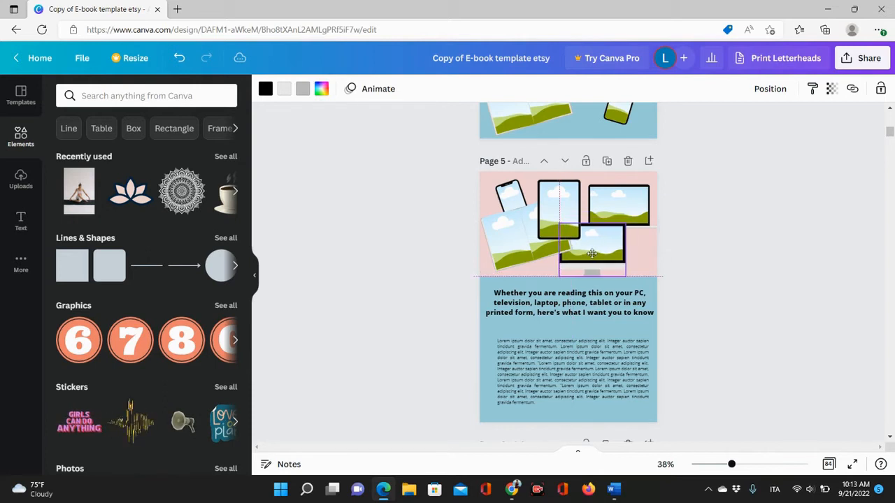
click(562, 274)
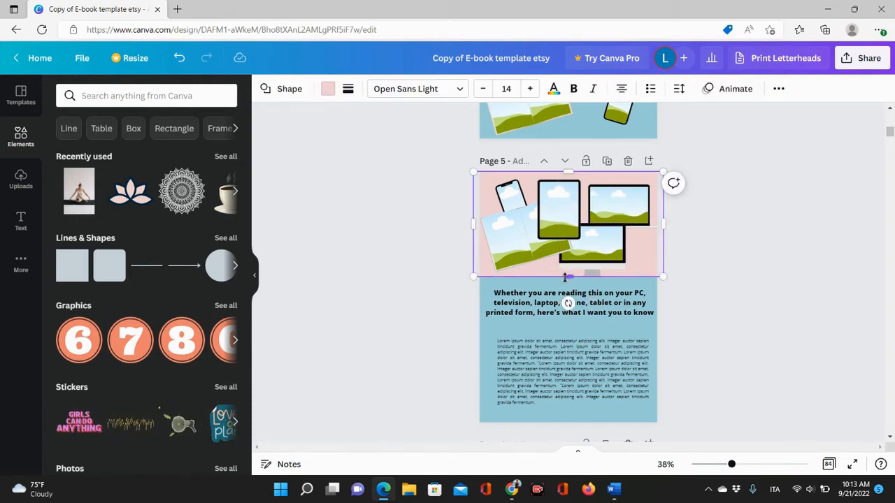
drag(564, 277, 565, 282)
click(753, 302)
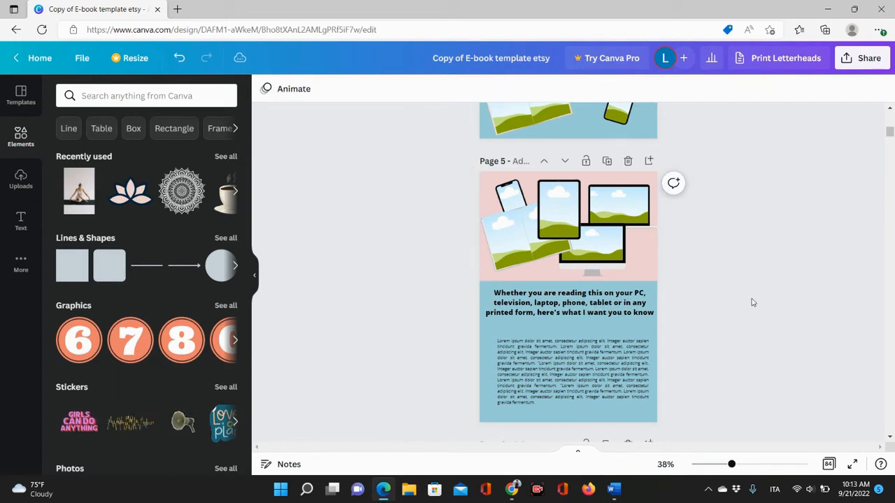
Review the rearranged pages 4 and 5 together.
click(722, 464)
scroll(714, 368, up, 3)
scroll(713, 368, down, 1)
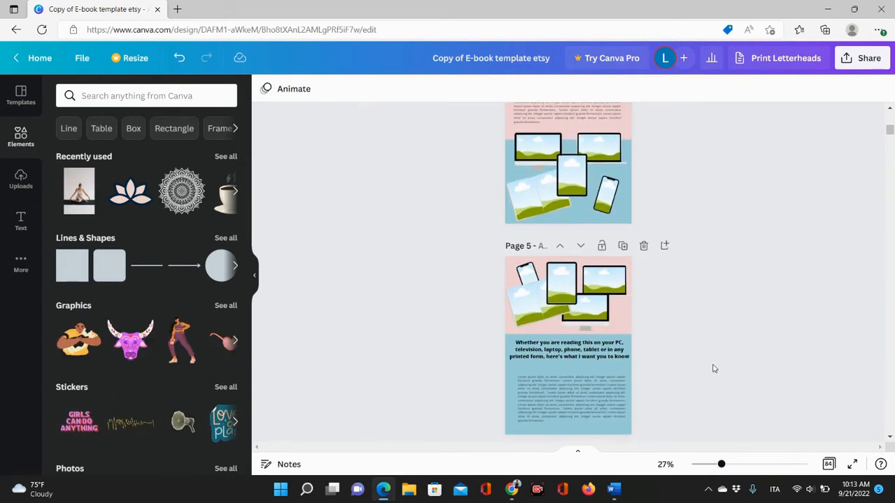
click(715, 465)
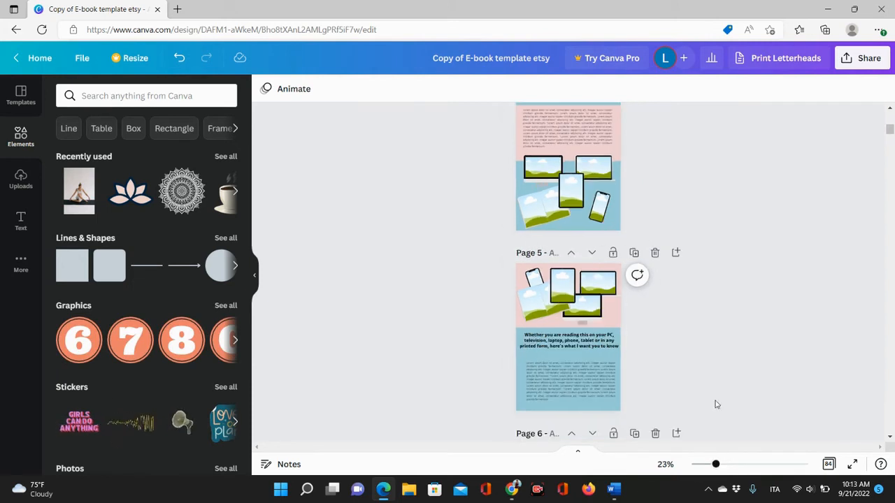
scroll(727, 371, up, 2)
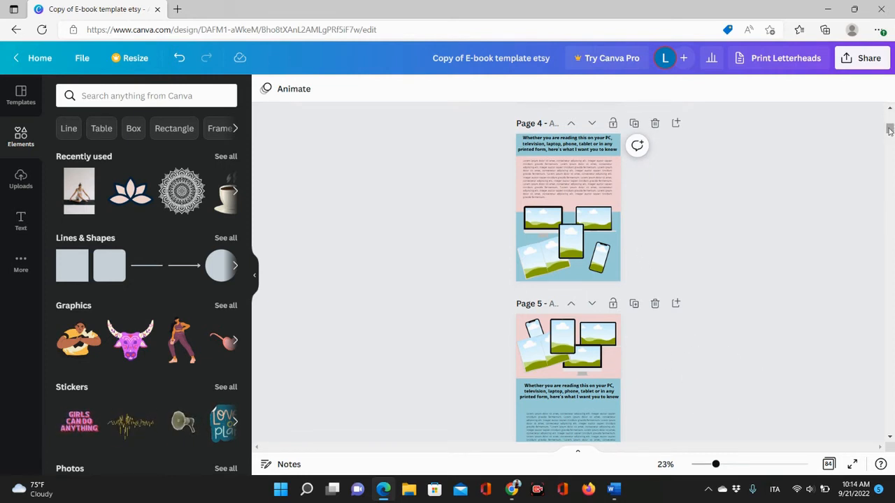
scroll(889, 130, down, 5)
scroll(889, 130, up, 5)
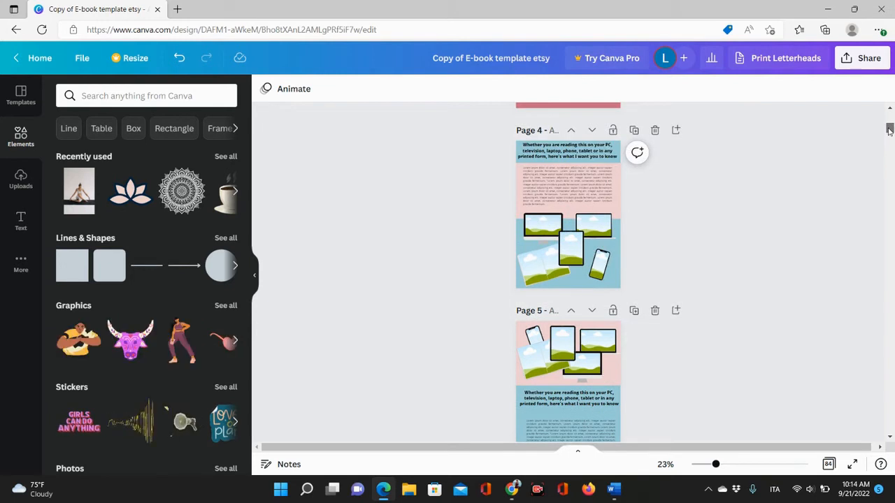
scroll(889, 130, down, 2)
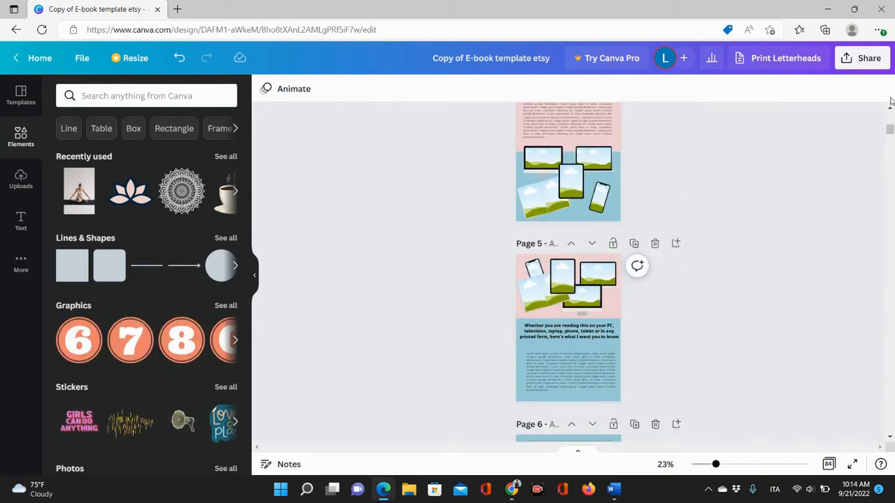
scroll(890, 103, up, 1)
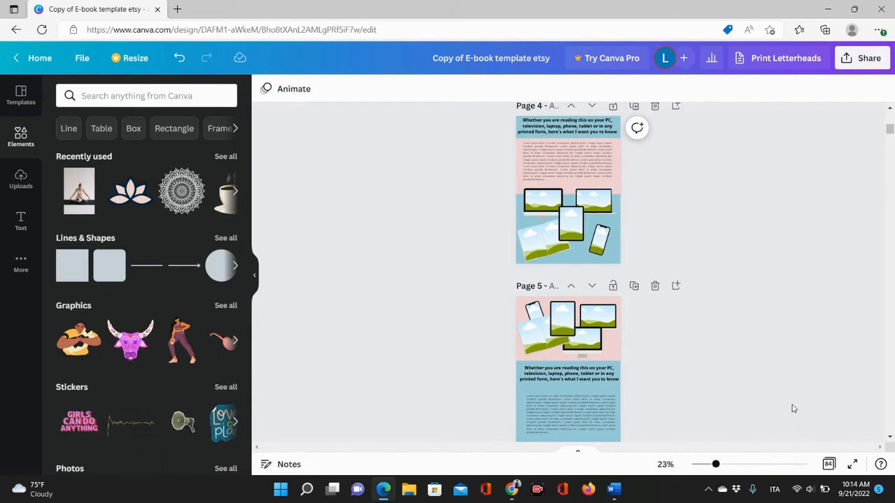
scroll(793, 409, down, 3)
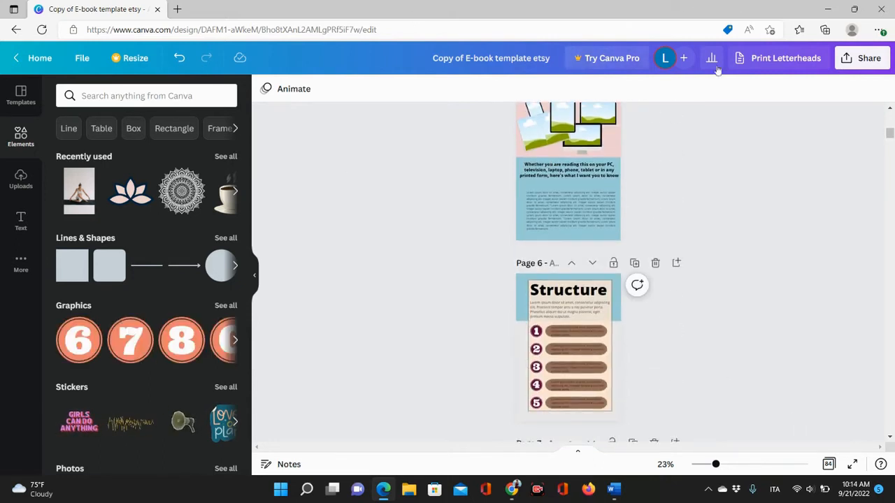
Examine the 'Structure' page that follows.
click(725, 465)
scroll(750, 362, down, 3)
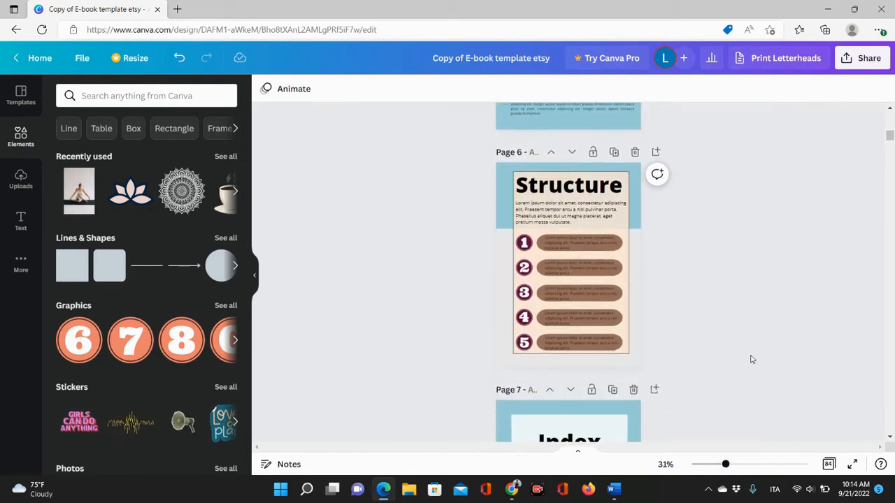
drag(726, 465, 734, 465)
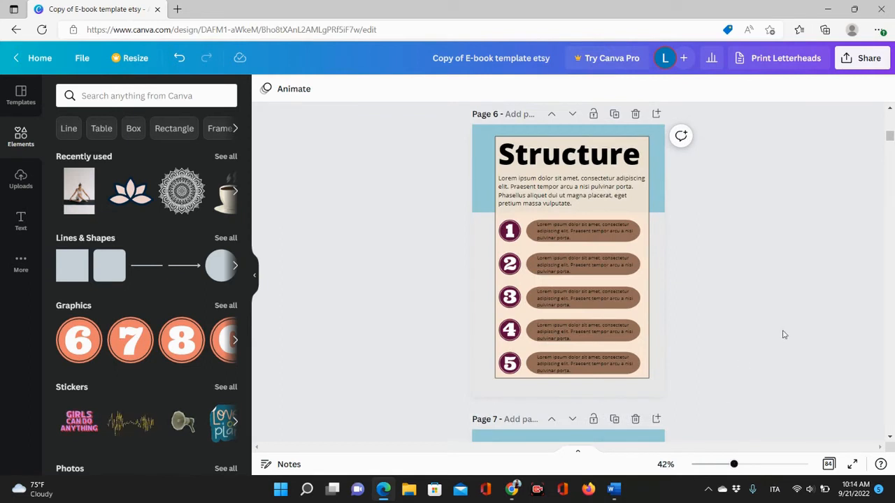
scroll(783, 335, up, 1)
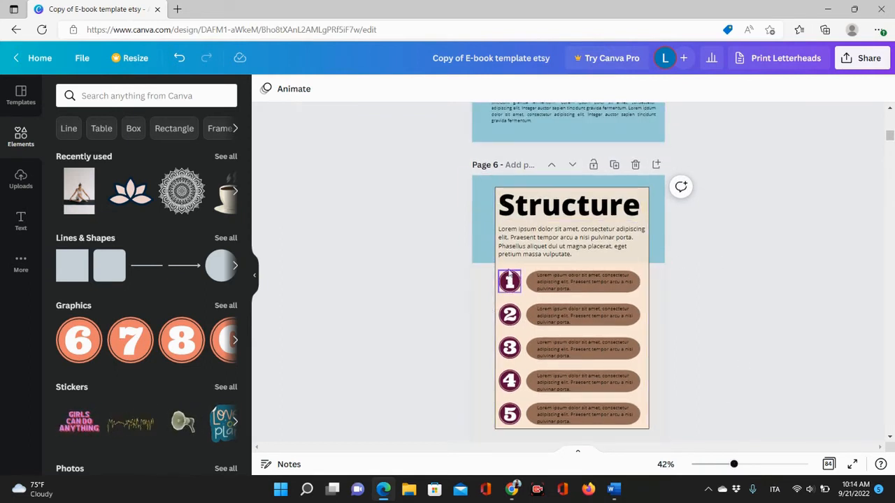
scroll(490, 260, down, 1)
scroll(489, 261, down, 1)
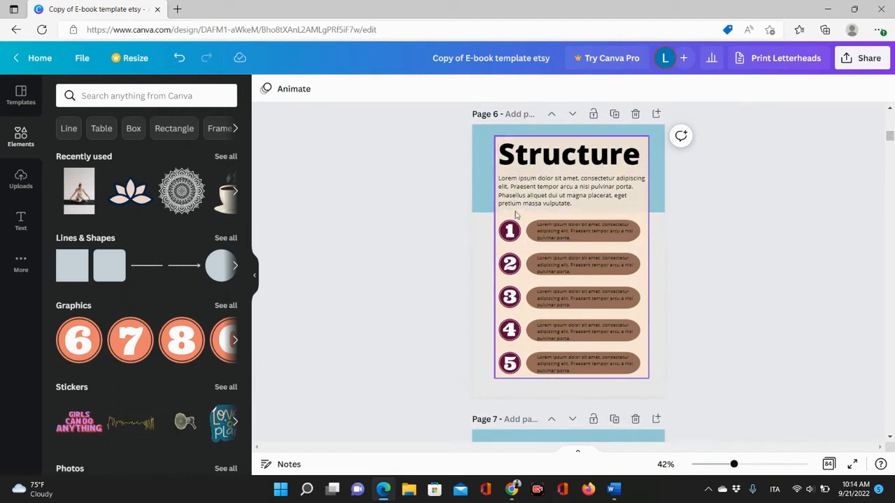
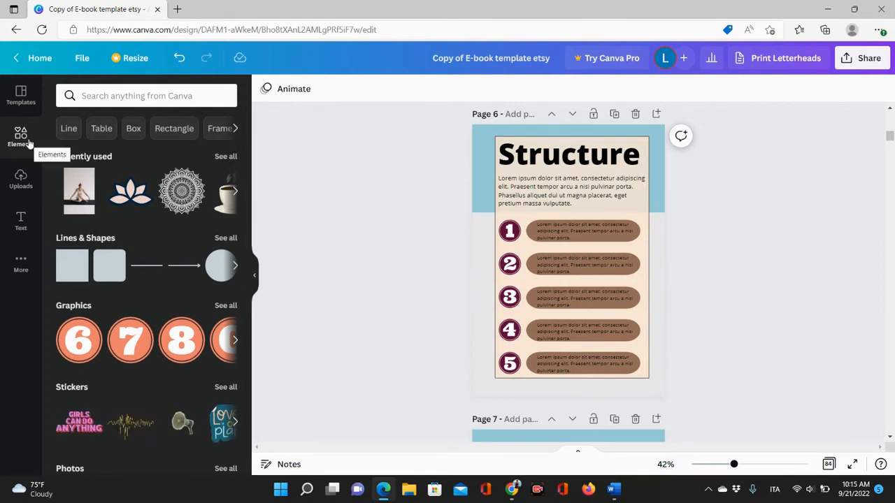
Search the elements library for mandala graphics.
click(139, 97)
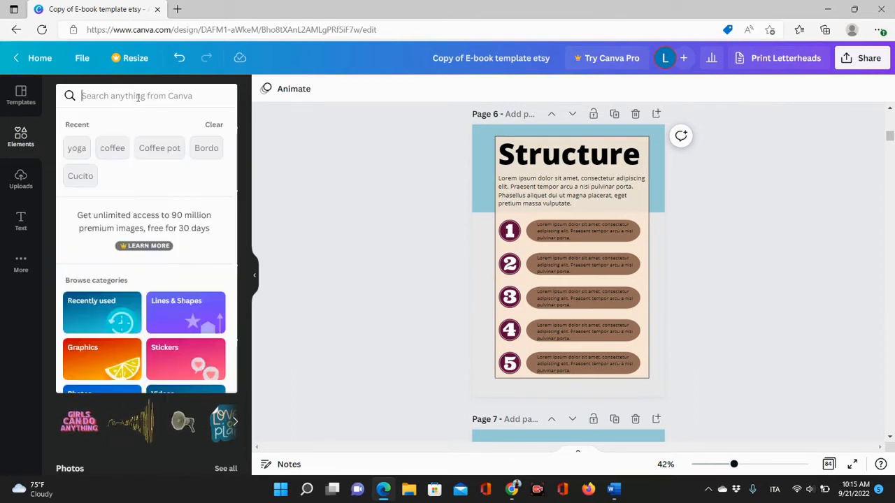
text(mandala)
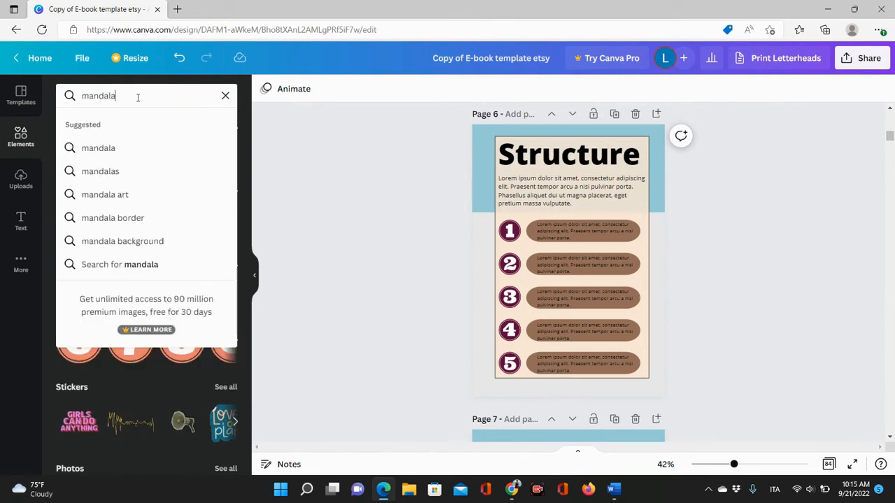
key(Return)
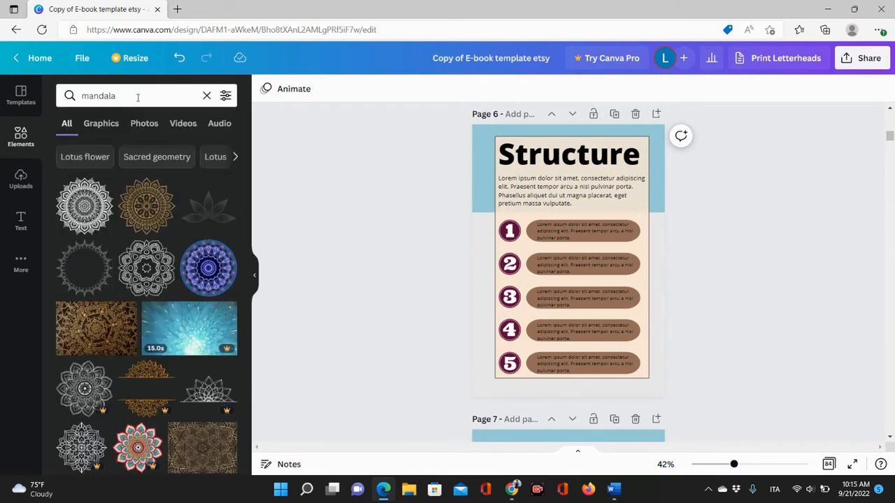
Delete the five numbered circle badges beside the list items on the Structure page.
click(508, 230)
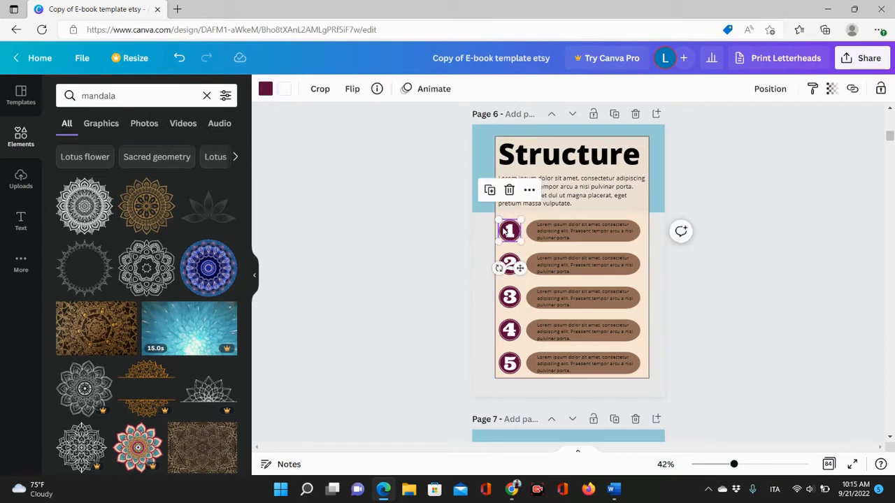
click(508, 190)
click(509, 264)
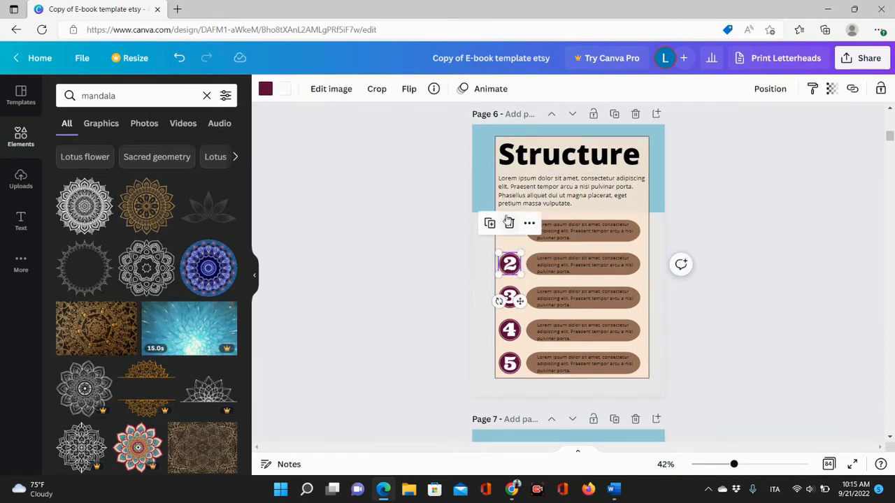
click(509, 224)
click(509, 297)
click(509, 256)
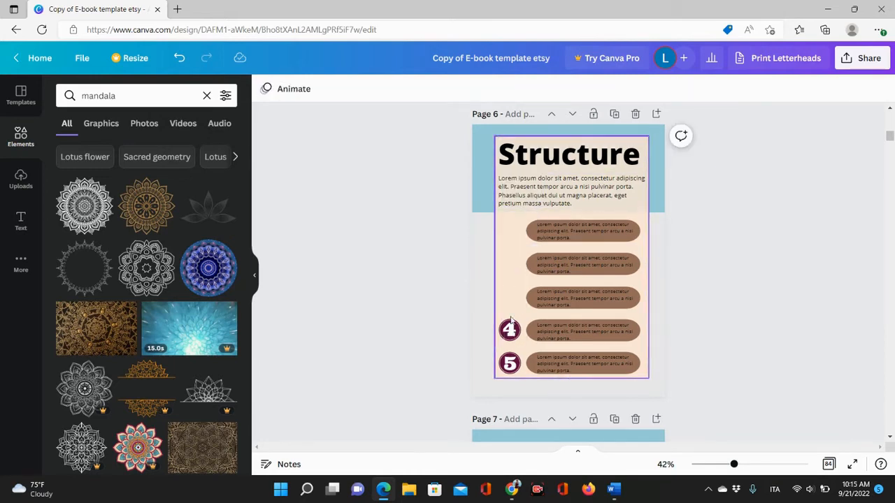
click(509, 330)
click(509, 288)
click(509, 363)
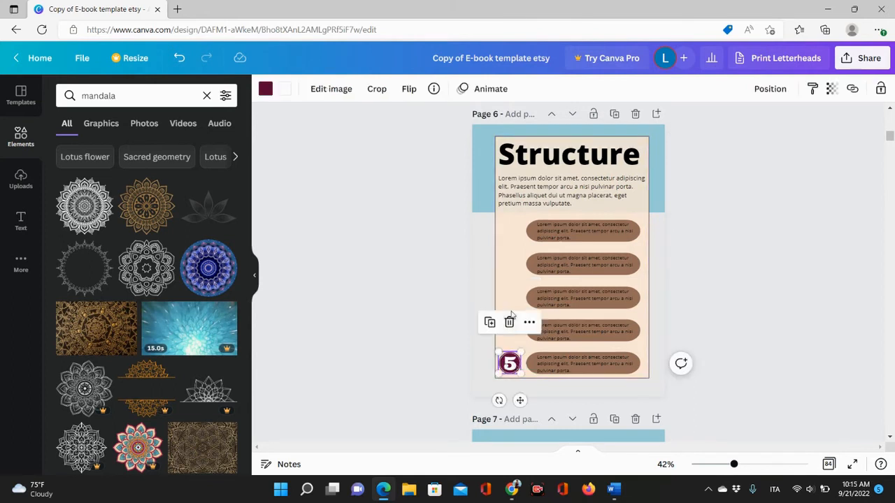
click(509, 320)
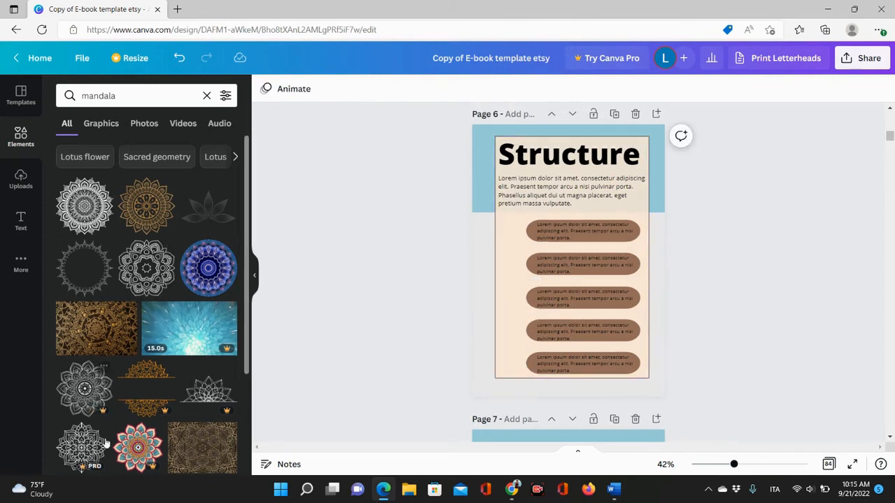
Add a small white mandala beside the first list item and widen the beige content panel slightly.
drag(82, 209, 498, 231)
drag(543, 272, 511, 239)
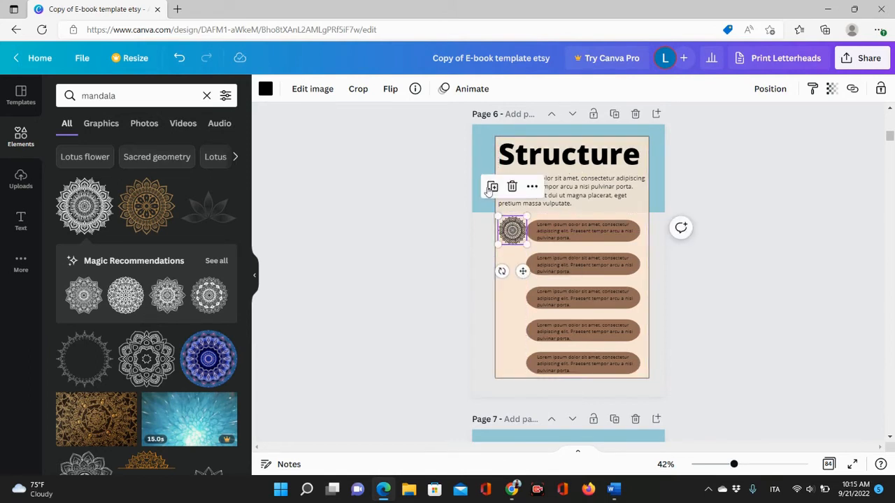
click(495, 143)
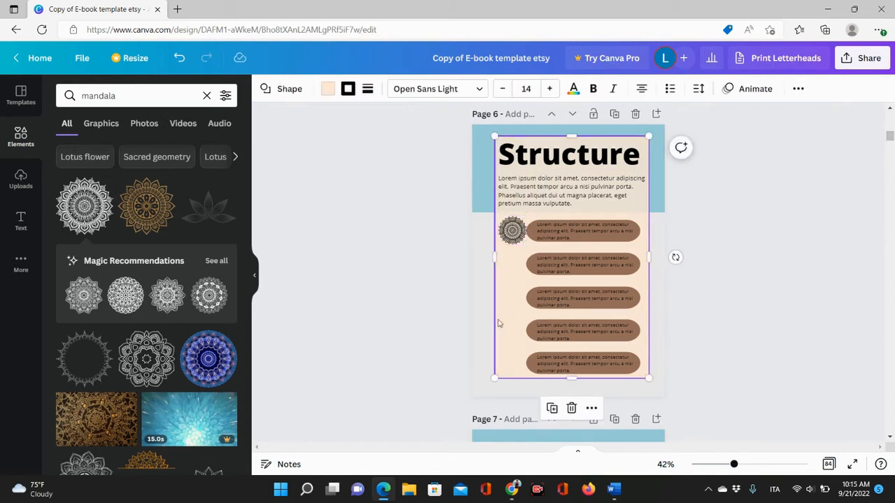
drag(495, 256, 484, 257)
drag(654, 263, 659, 263)
drag(511, 230, 506, 230)
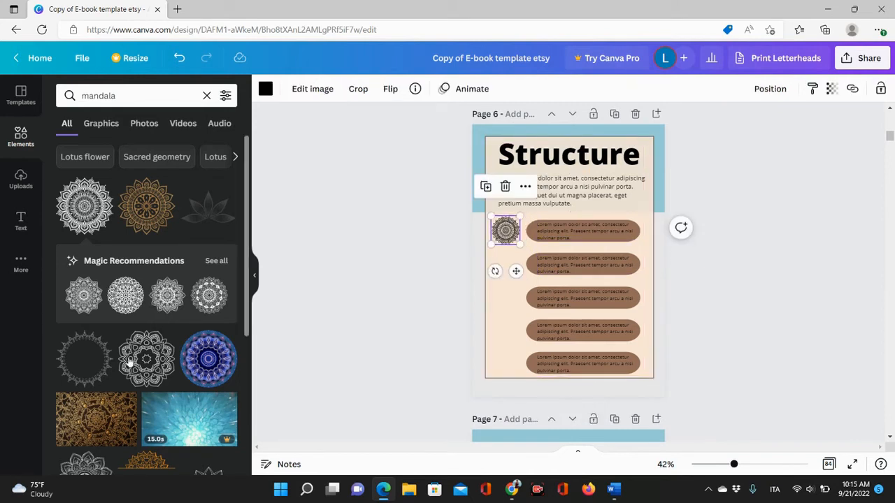
Add a second mandala beside the second list item, shrink it, and recolour it dark burgundy.
click(208, 296)
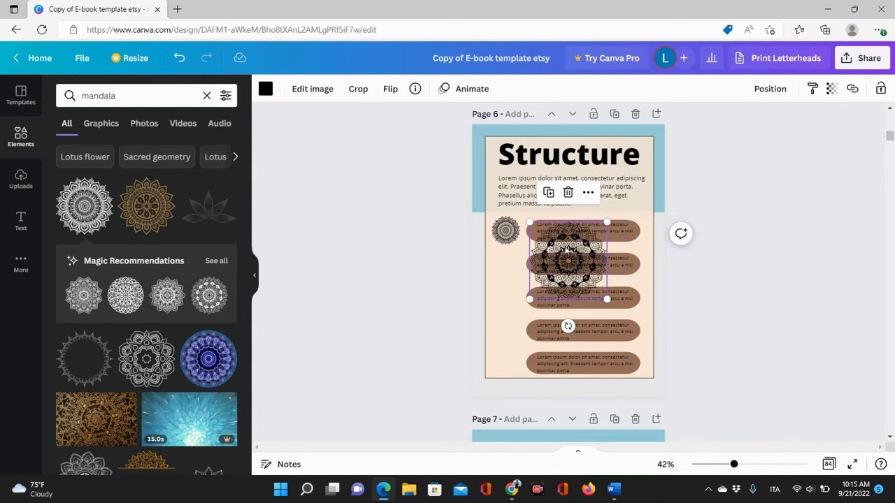
drag(565, 253, 520, 259)
drag(560, 304, 505, 267)
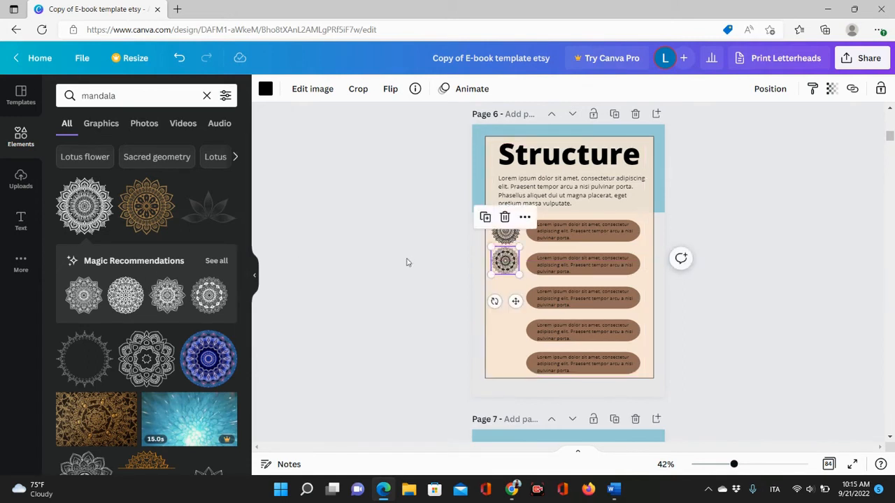
click(266, 89)
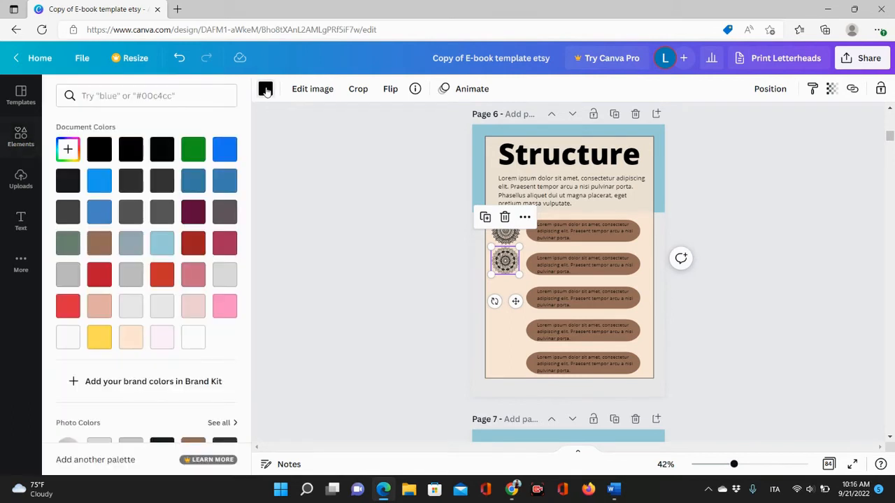
click(193, 211)
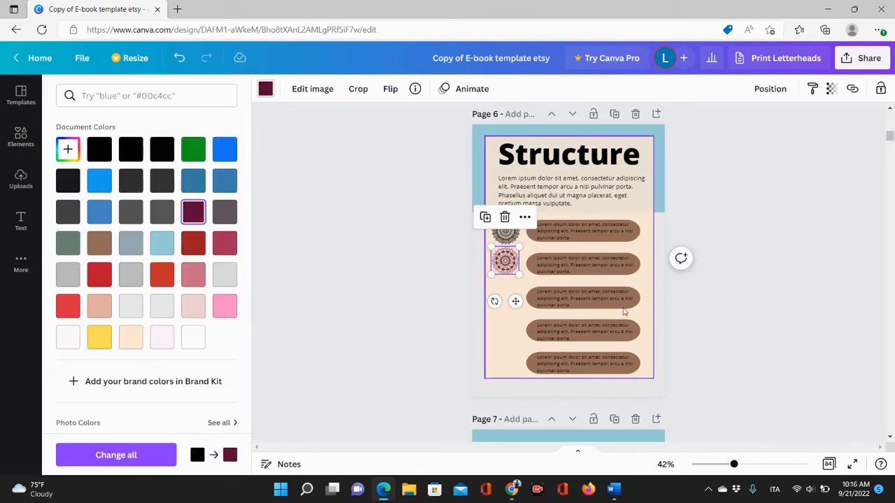
Recolour the first mandala pink.
click(504, 231)
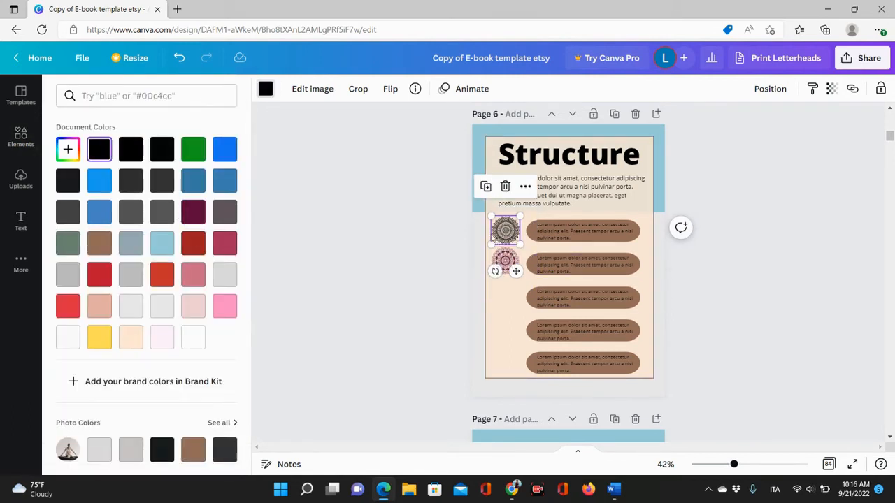
click(224, 308)
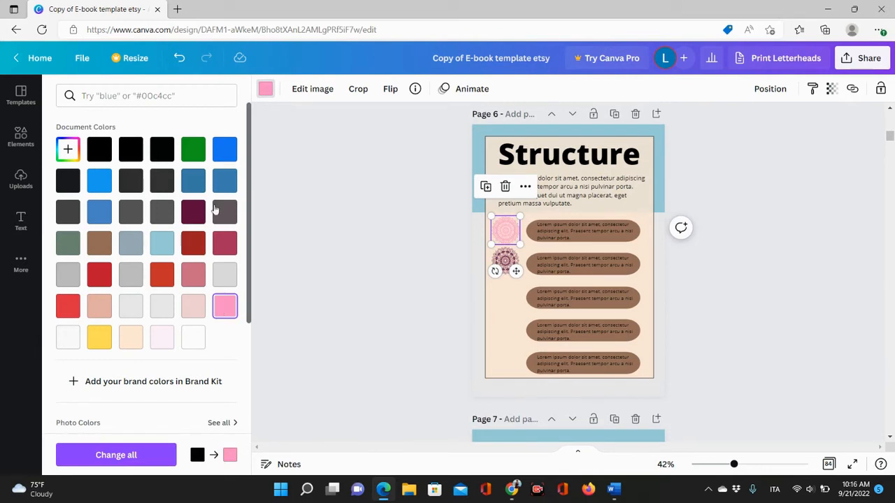
click(387, 342)
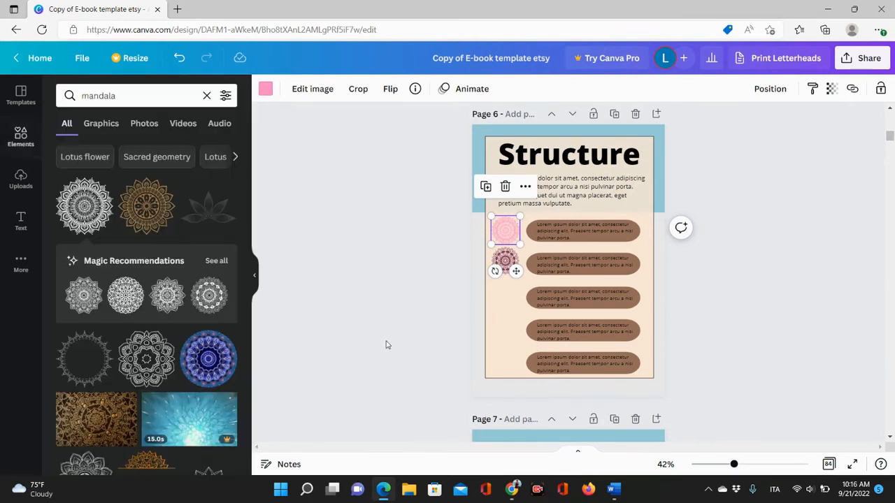
Add a third mandala, shrink it beside the third list item, and recolour it orange-red.
click(81, 295)
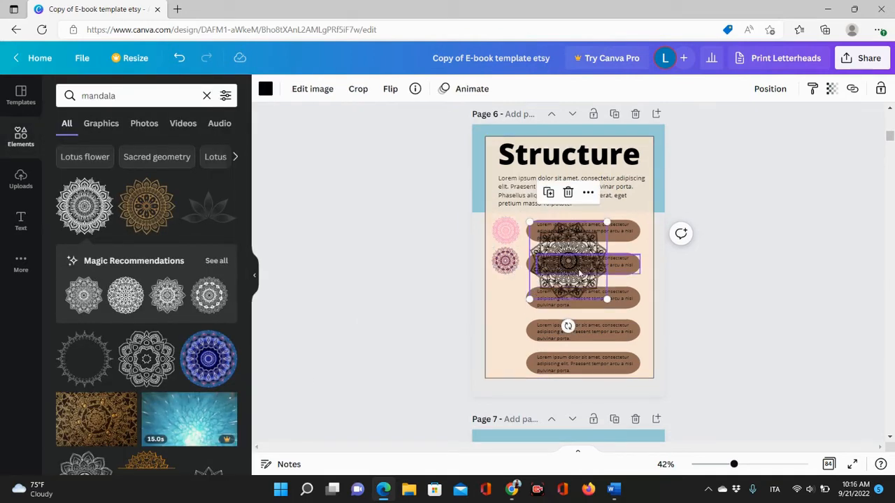
drag(565, 300, 530, 314)
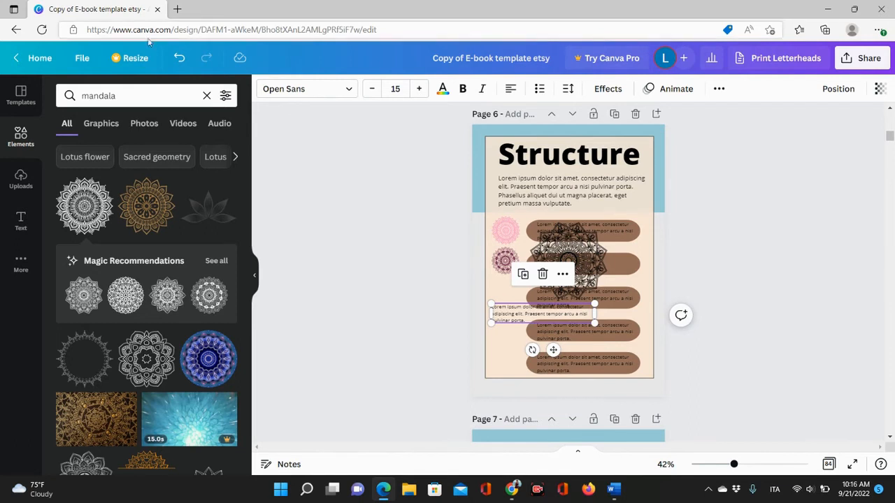
click(179, 59)
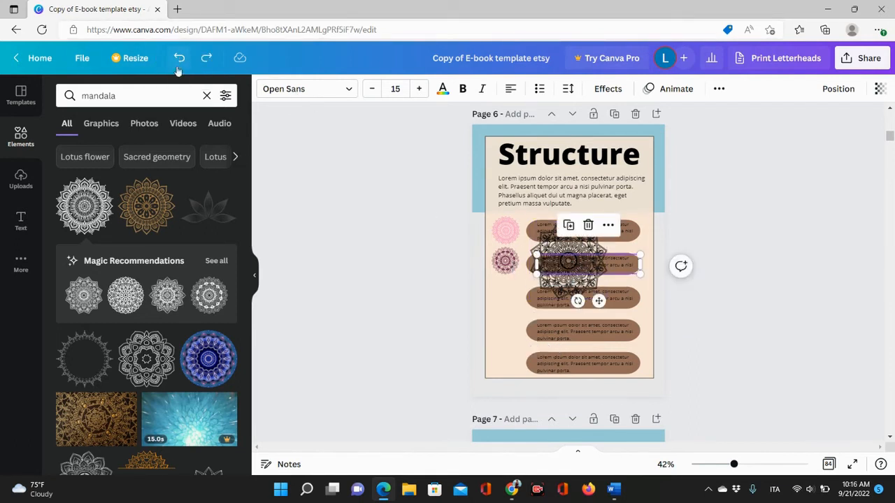
click(836, 315)
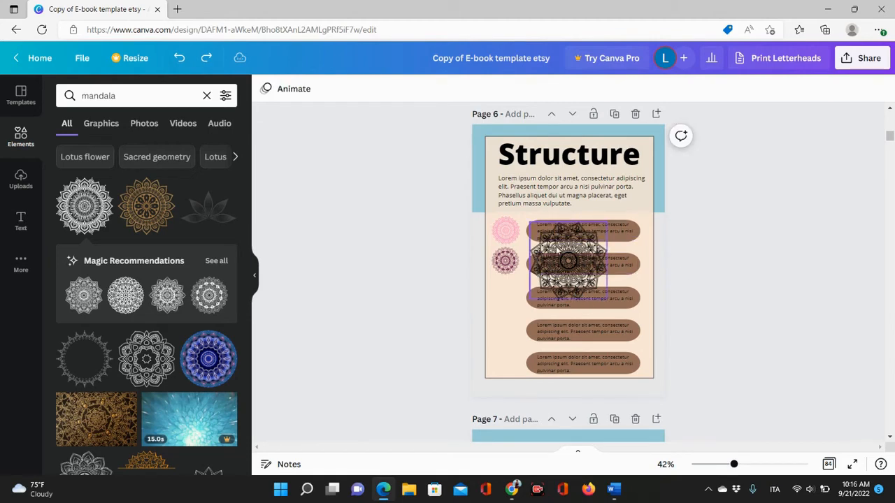
drag(556, 251, 501, 289)
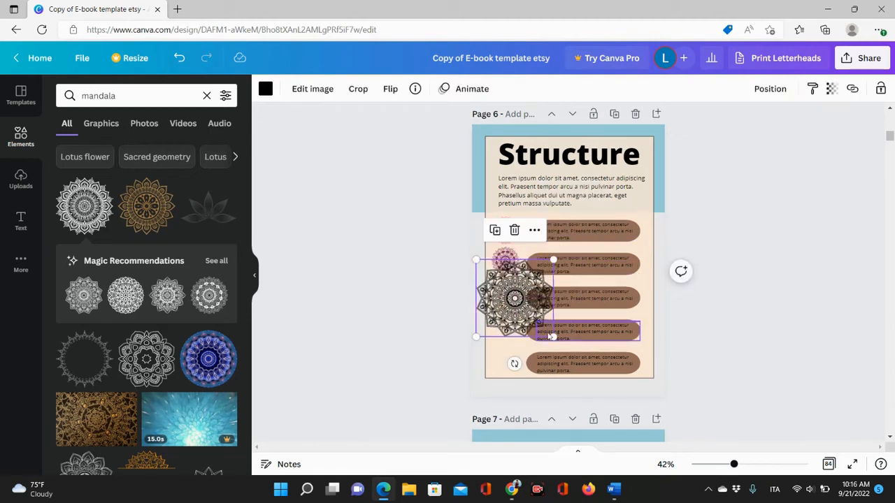
drag(552, 337, 501, 292)
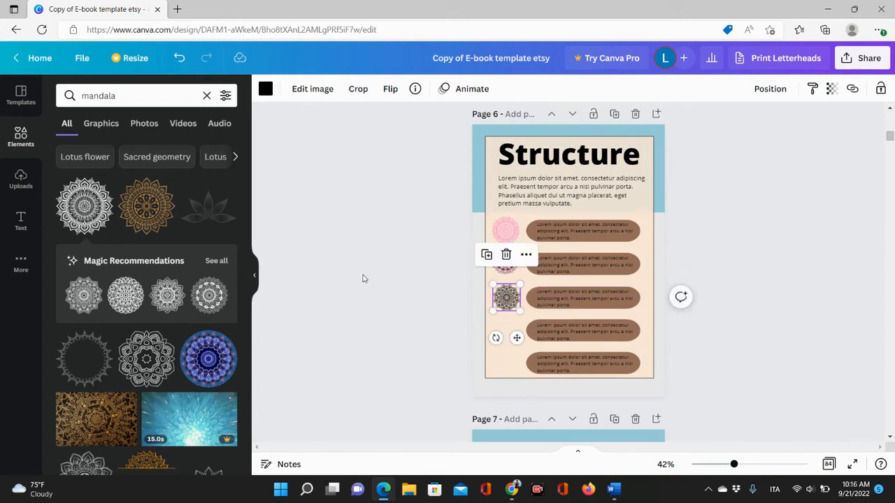
click(265, 89)
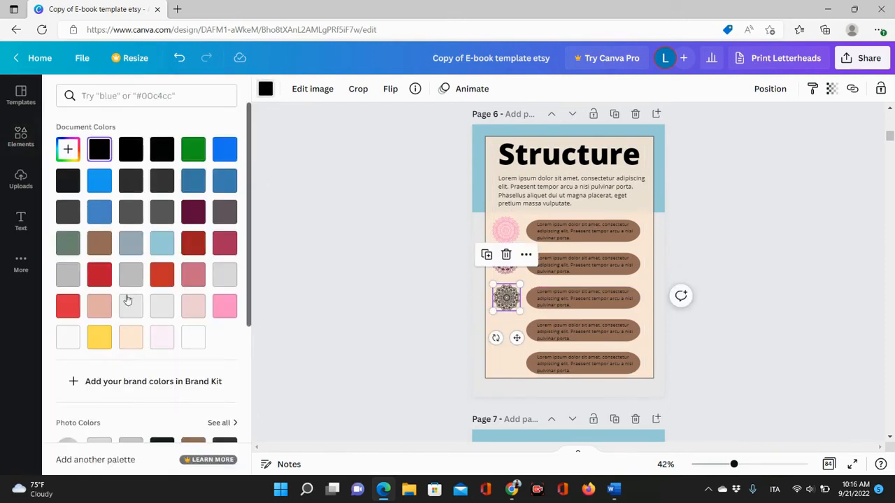
click(161, 274)
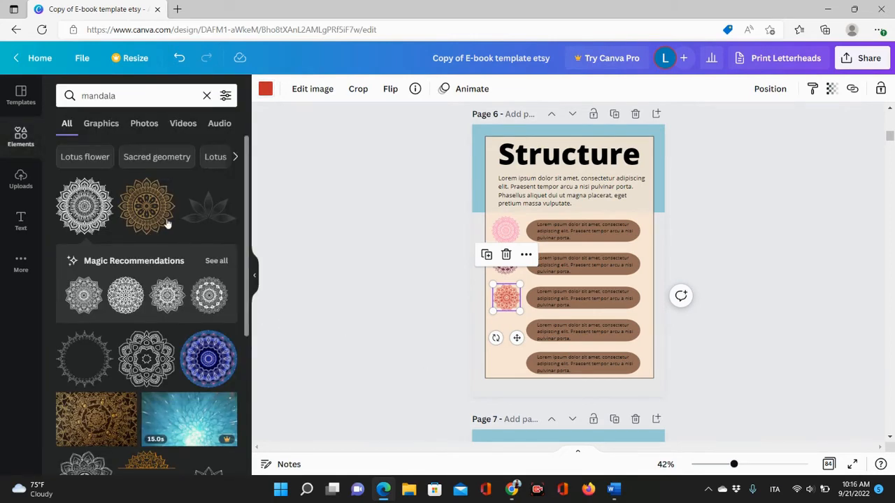
Add an outline mandala and size it to sit beside the fourth list item.
click(152, 360)
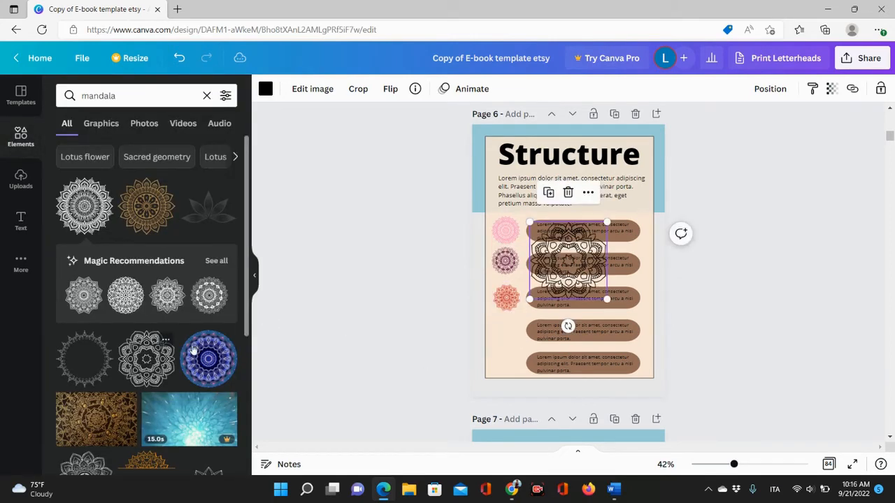
drag(577, 266, 531, 325)
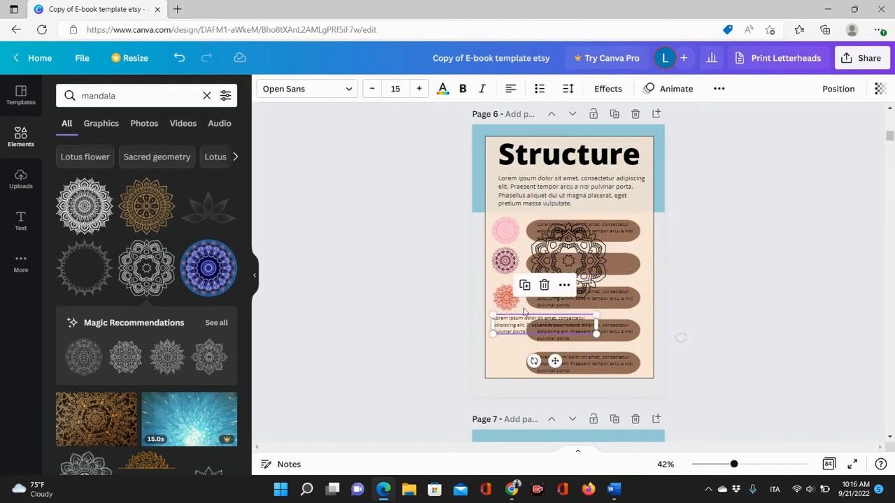
click(179, 60)
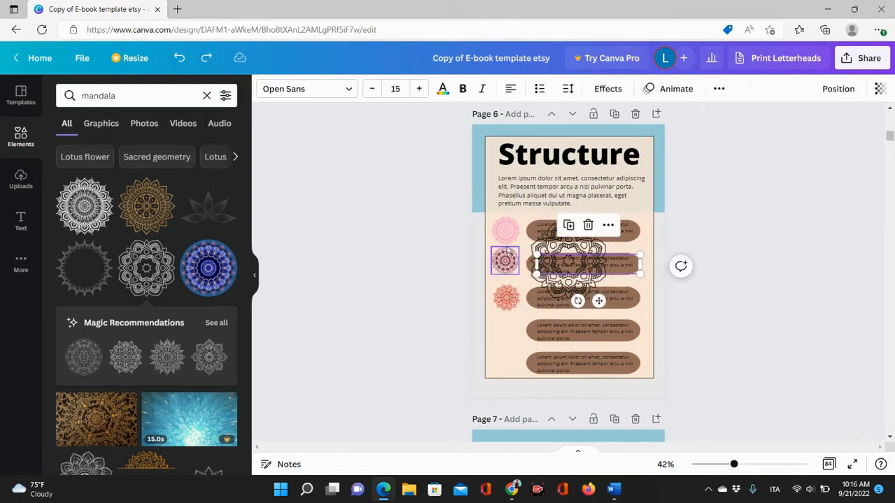
click(720, 282)
click(567, 282)
drag(567, 282, 518, 353)
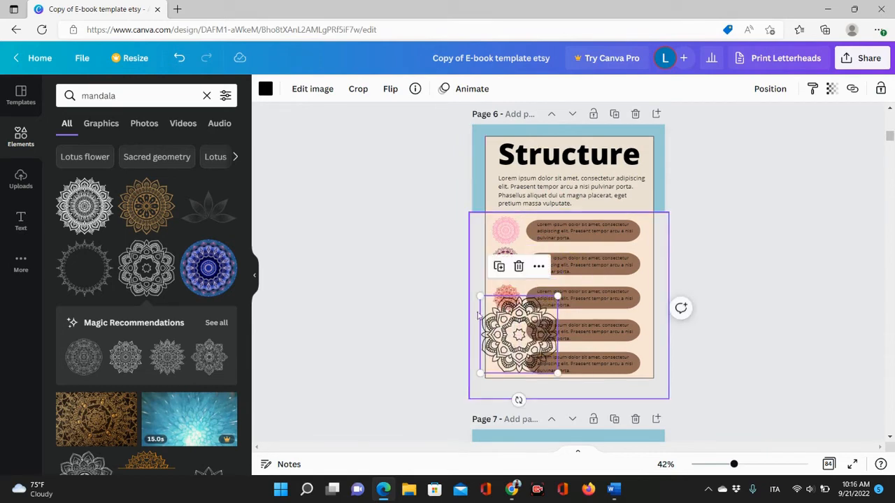
drag(482, 293, 527, 360)
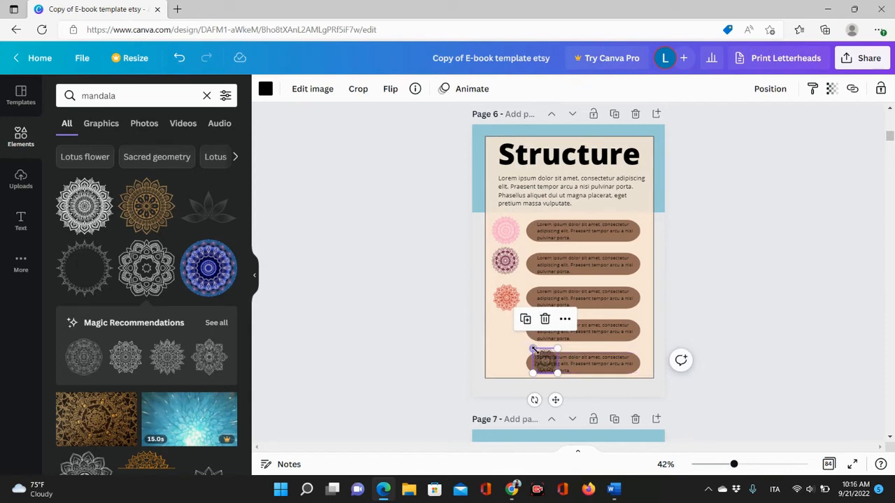
click(535, 355)
click(533, 350)
drag(533, 349, 504, 321)
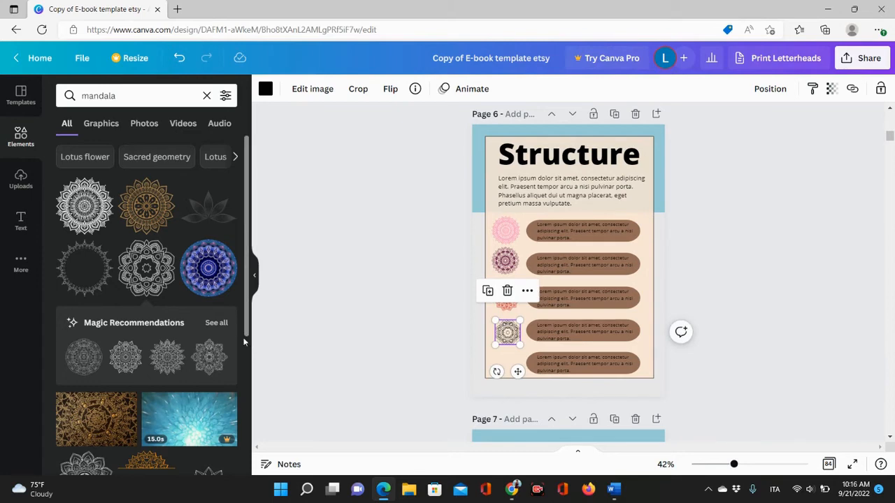
Add the blue mandala and shrink it beside the fifth list item.
click(207, 274)
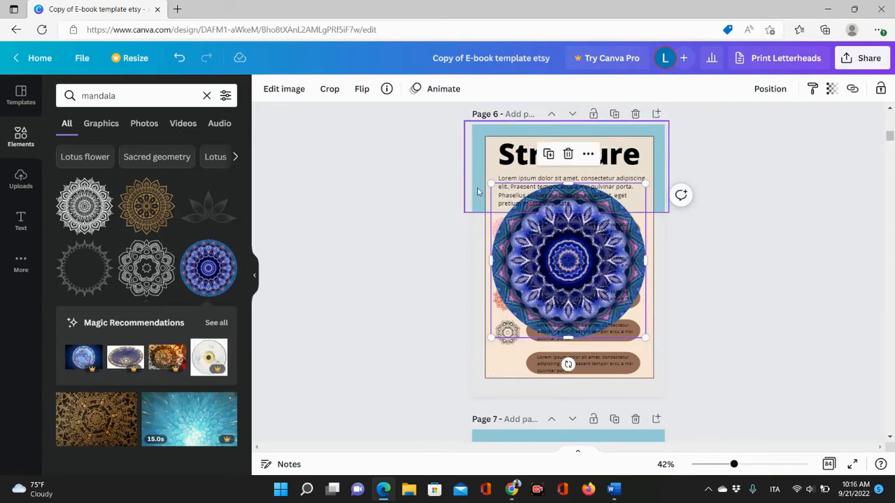
drag(493, 184, 496, 350)
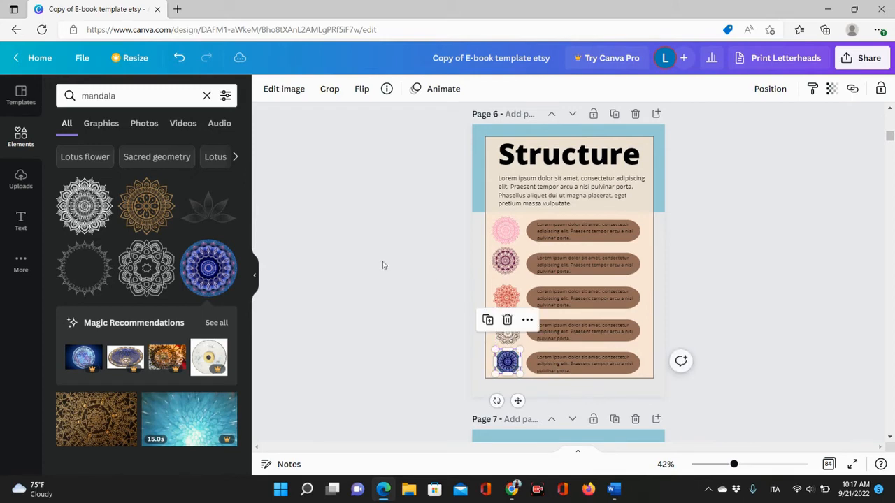
click(335, 260)
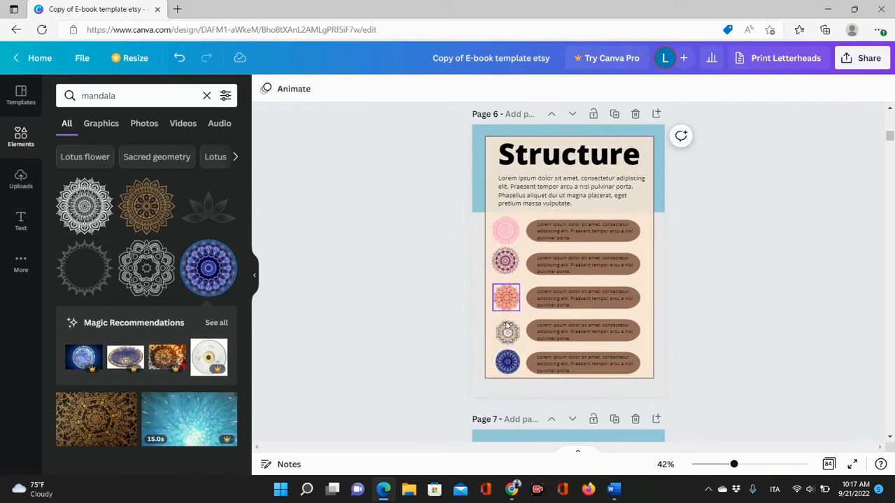
Nudge the blue, outline and orange-red mandalas into line beside the last three list items.
drag(506, 361, 503, 362)
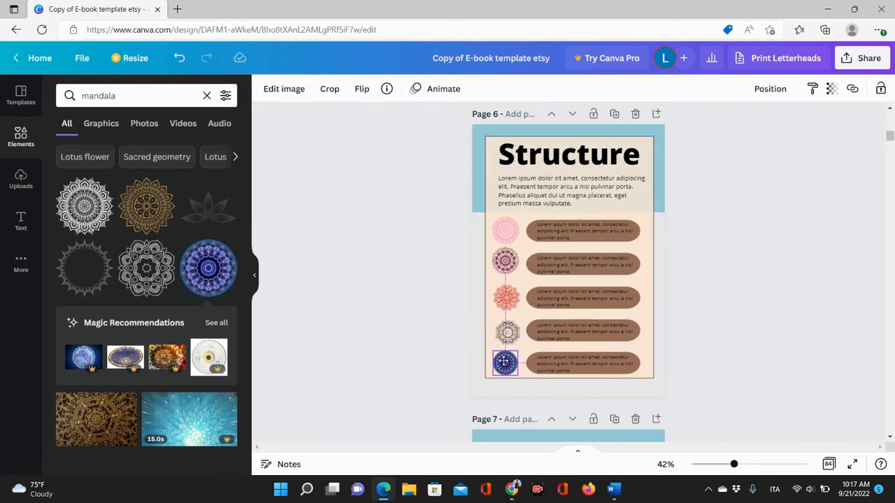
click(507, 334)
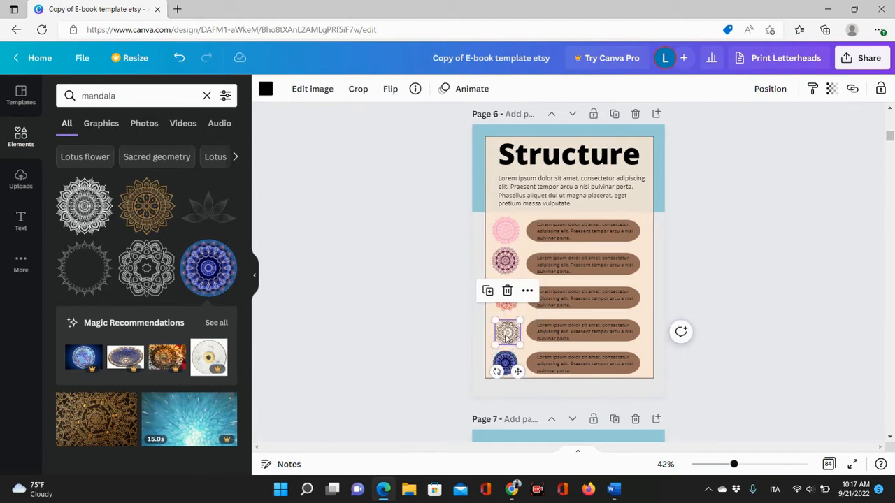
drag(507, 336, 504, 333)
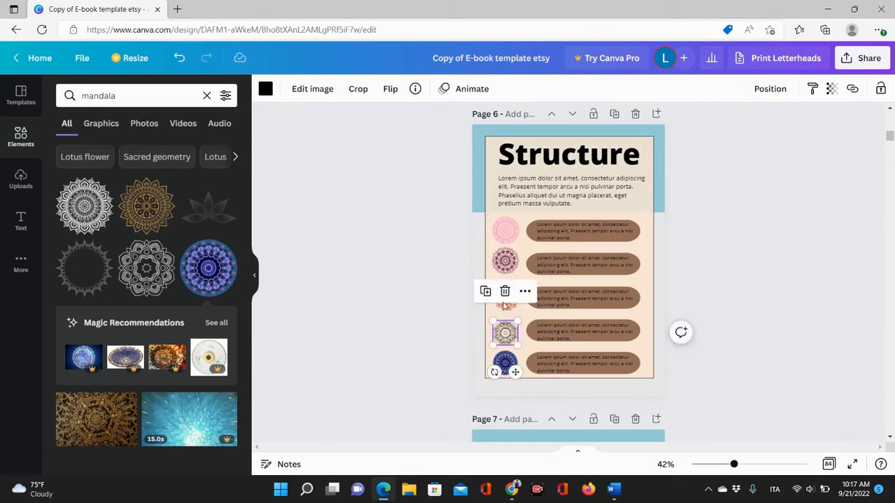
click(704, 306)
click(512, 301)
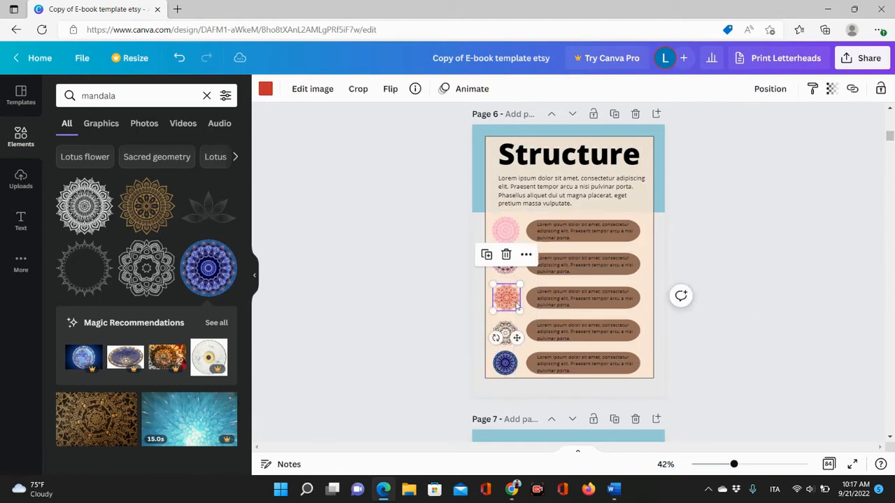
click(705, 243)
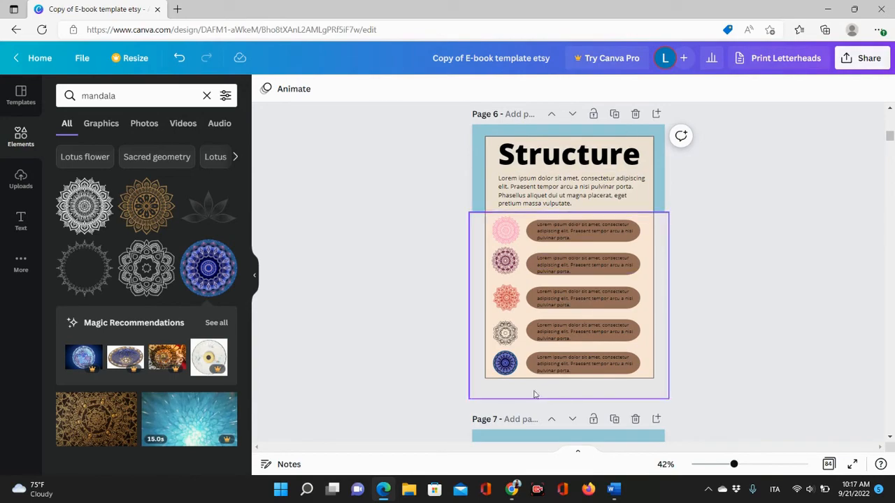
Browse the uploaded photos for an image to fill the picture frame on page 8.
scroll(535, 394, down, 2)
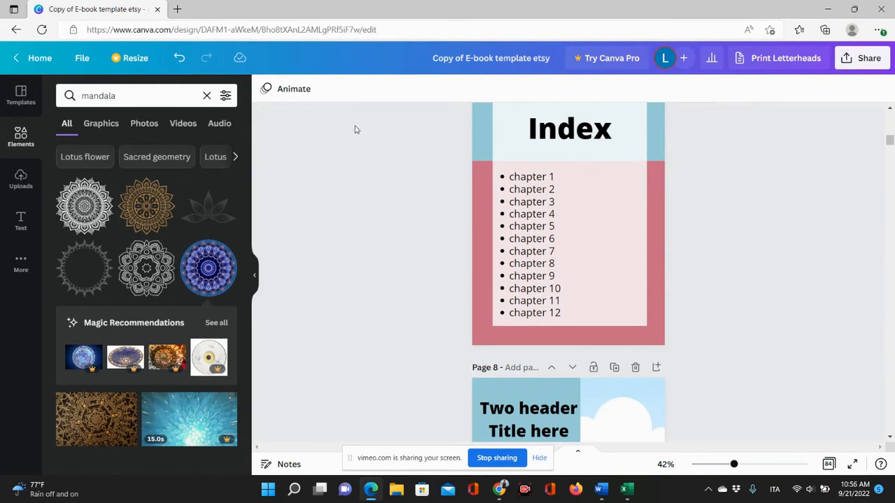
click(545, 189)
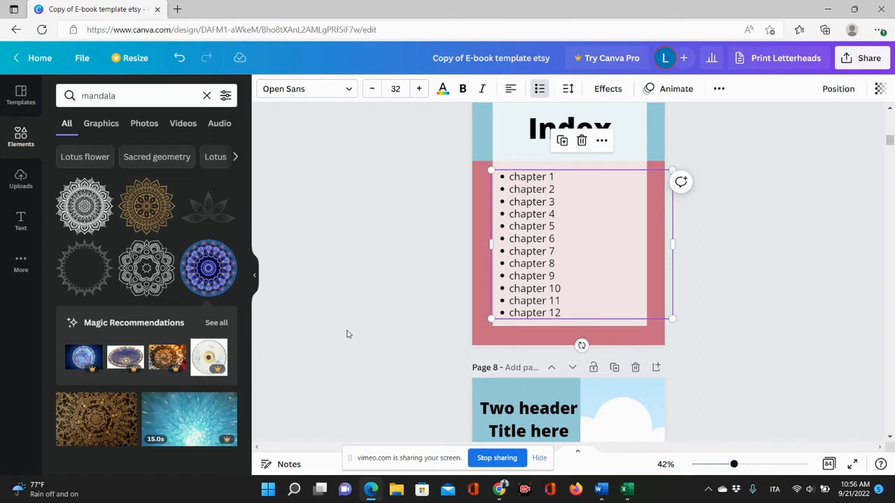
scroll(421, 338, down, 5)
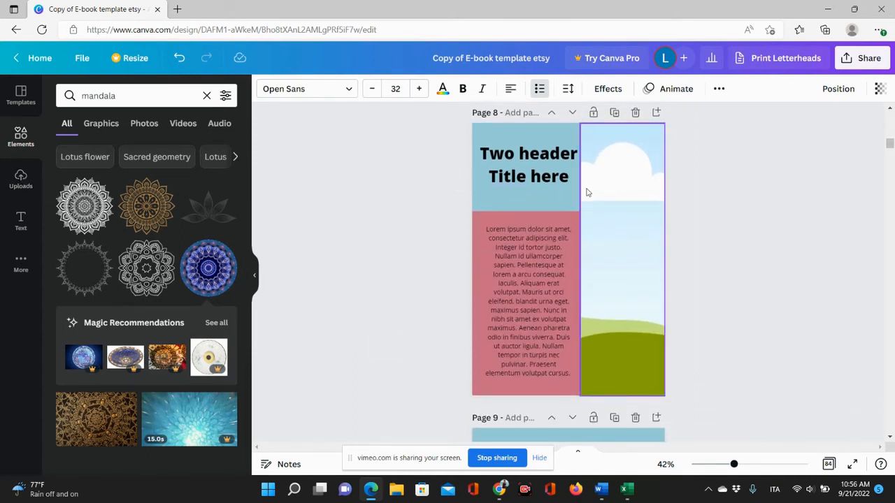
click(22, 179)
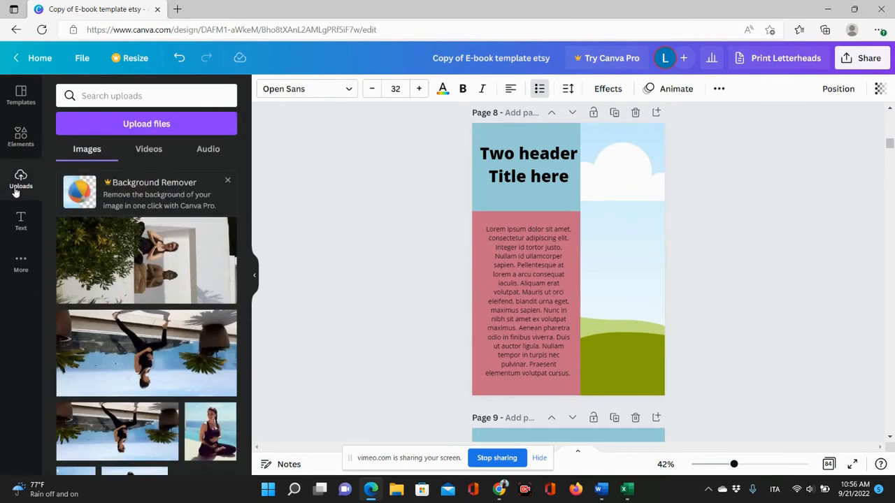
click(156, 125)
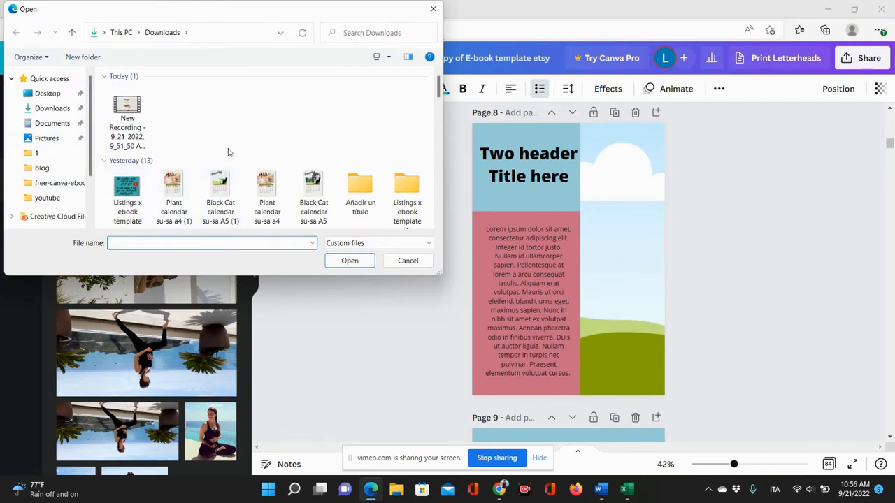
click(434, 10)
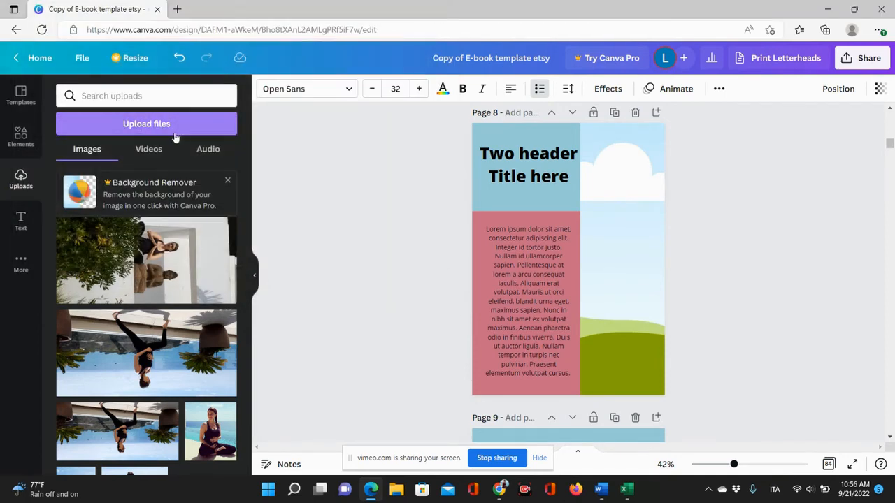
scroll(121, 383, up, 15)
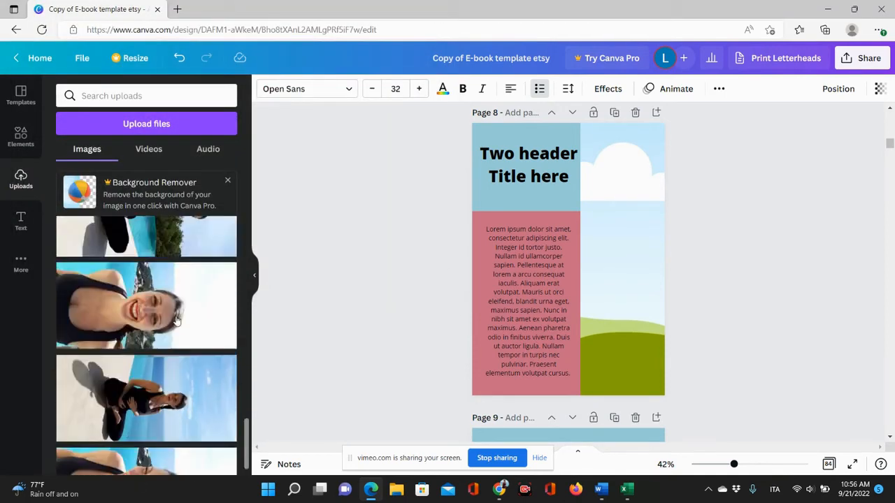
scroll(195, 293, up, 5)
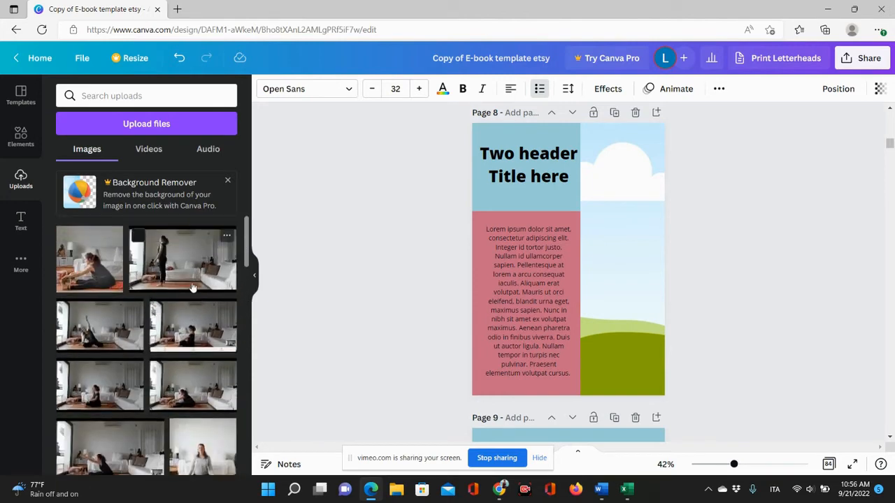
click(226, 181)
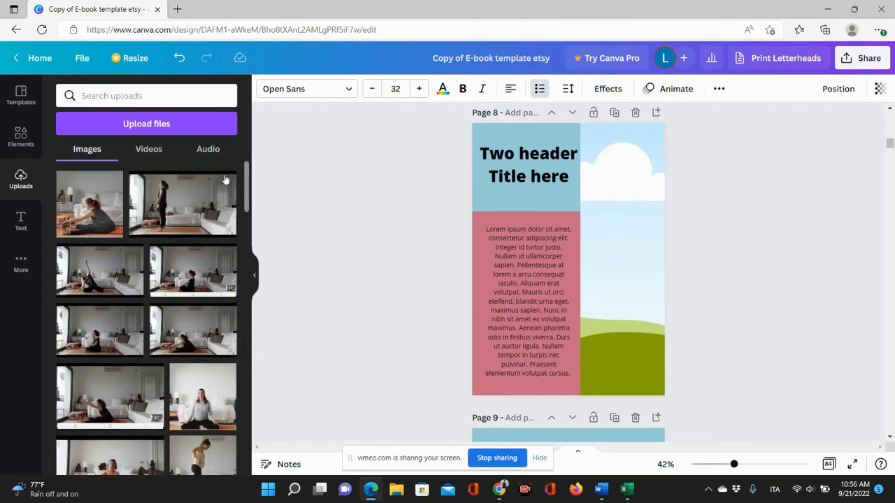
Search the element photos for plant and place a potted plant photo into page 8's right image frame.
click(23, 140)
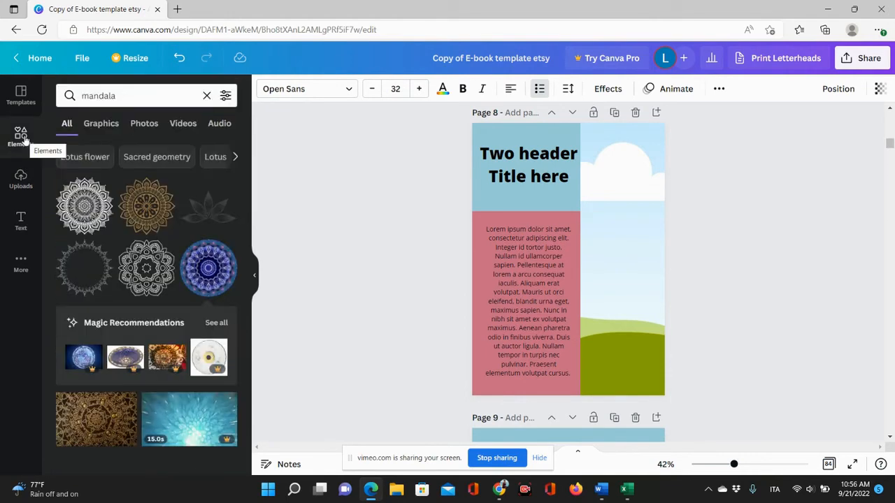
click(208, 96)
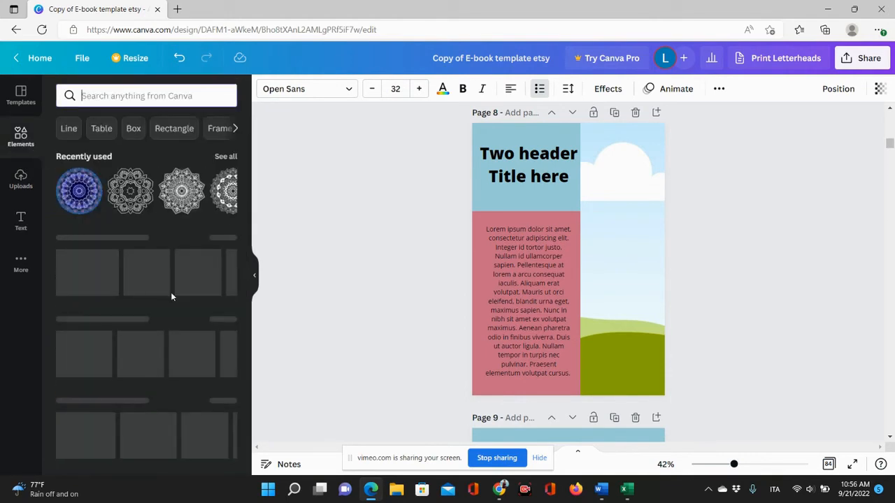
scroll(215, 244, down, 3)
scroll(210, 213, up, 3)
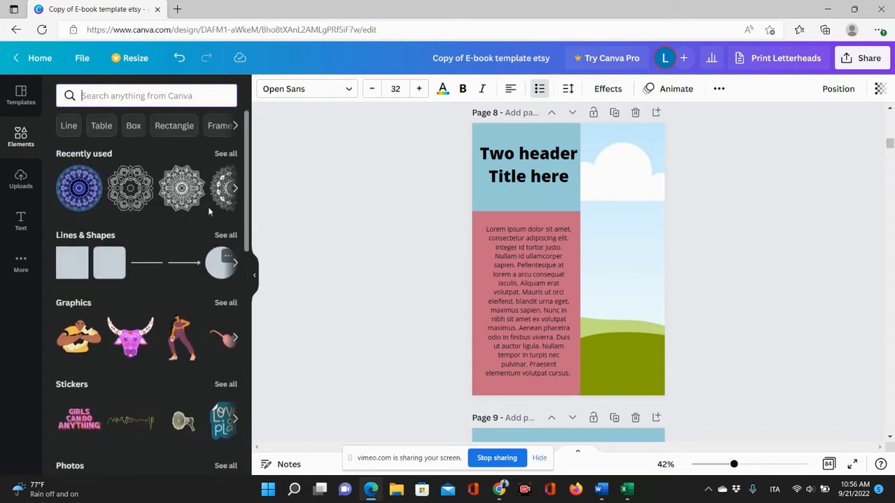
click(110, 96)
text(p)
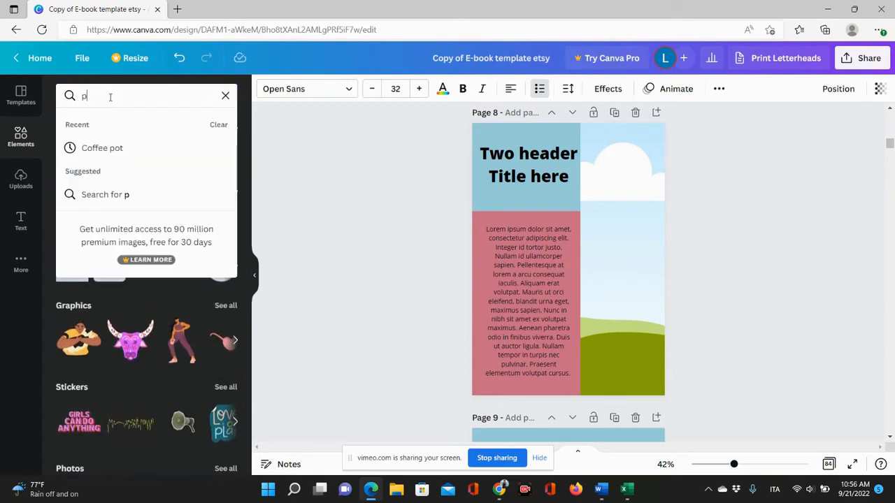
text(lant)
key(Return)
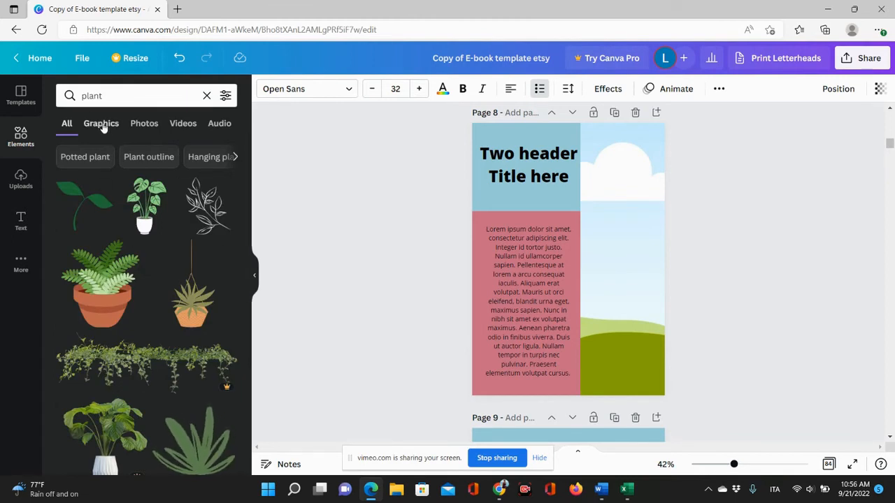
click(103, 125)
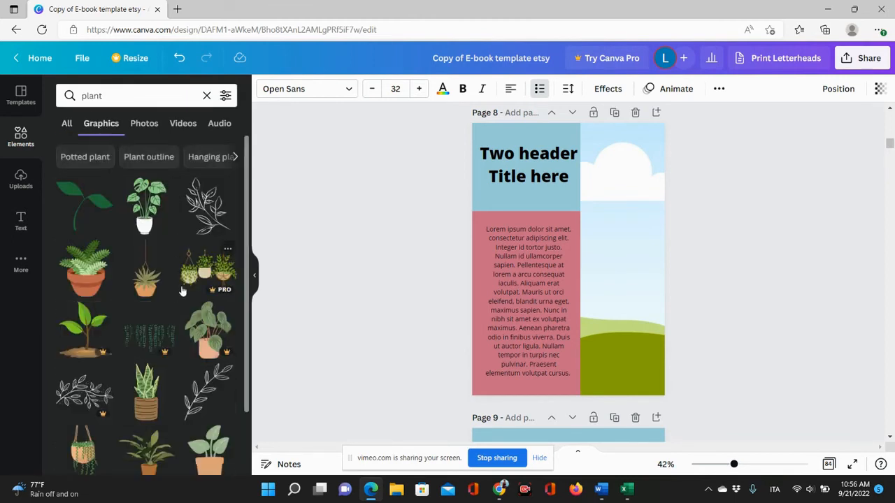
scroll(182, 291, down, 15)
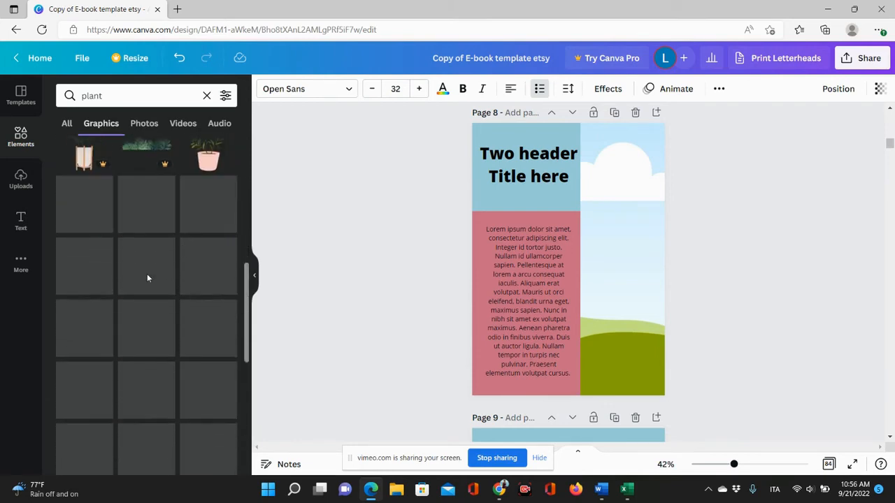
scroll(147, 278, down, 3)
scroll(147, 278, up, 2)
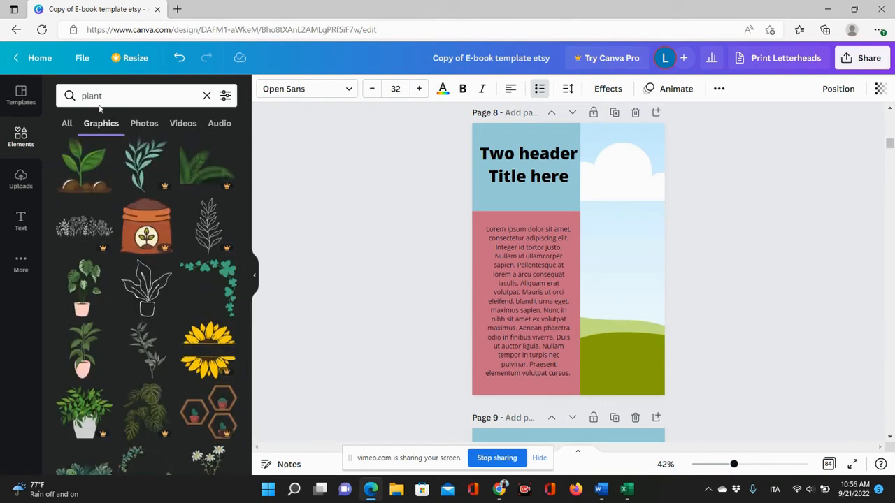
click(146, 124)
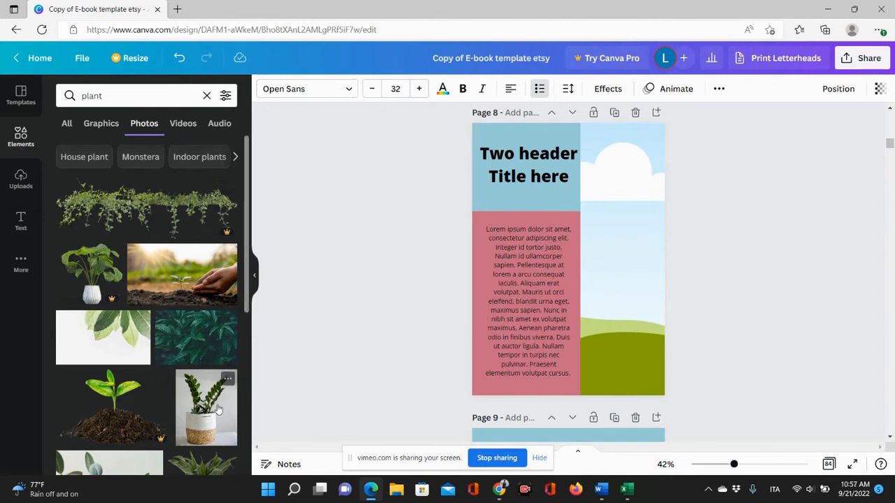
drag(195, 422, 584, 260)
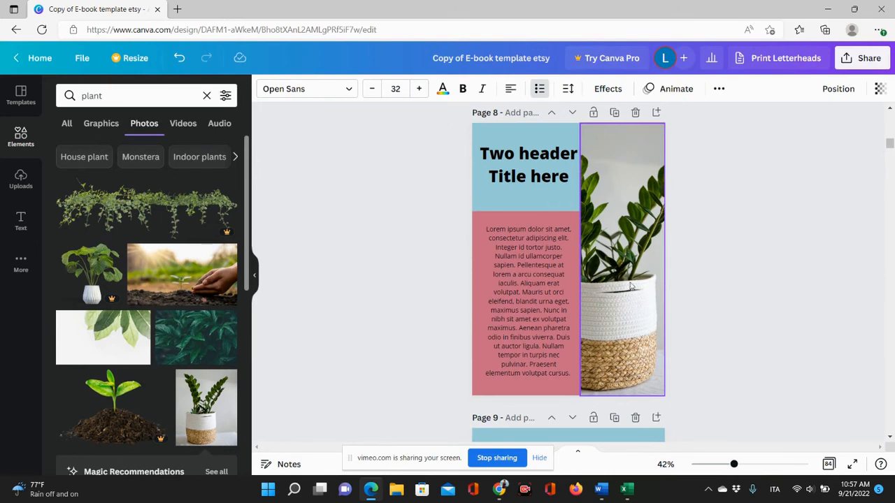
click(731, 283)
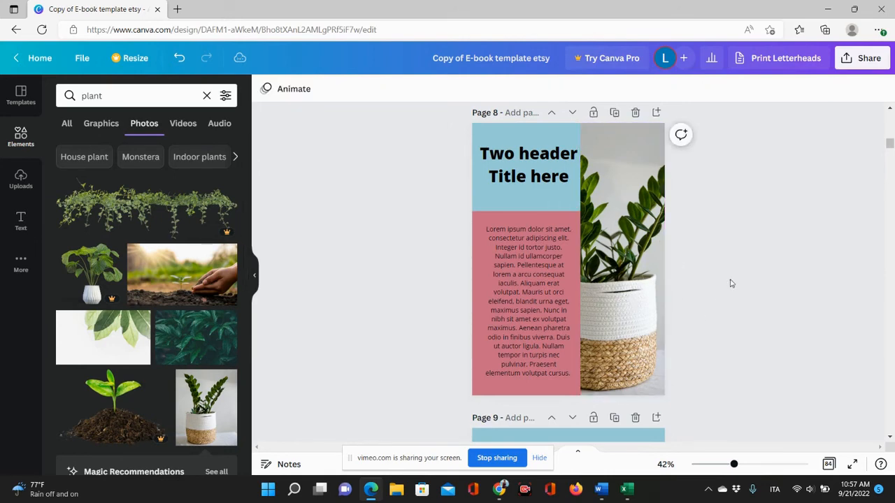
Delete the pink background shape behind page 8's body text.
click(492, 215)
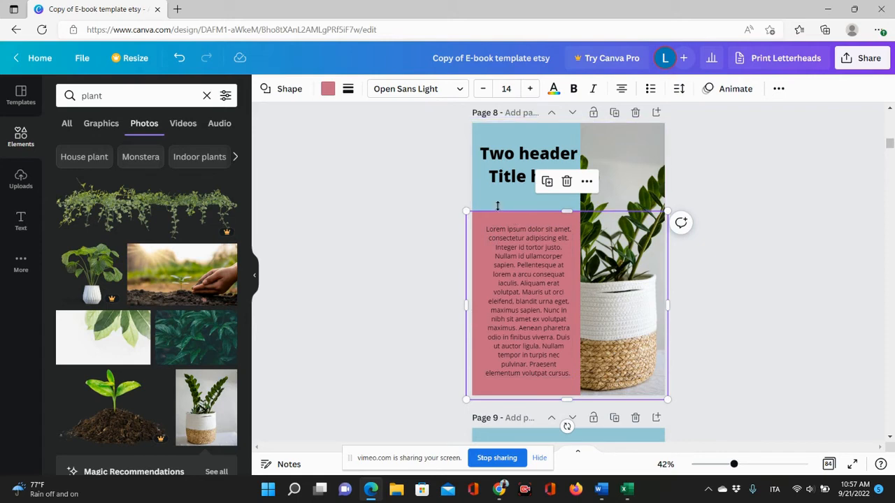
click(206, 96)
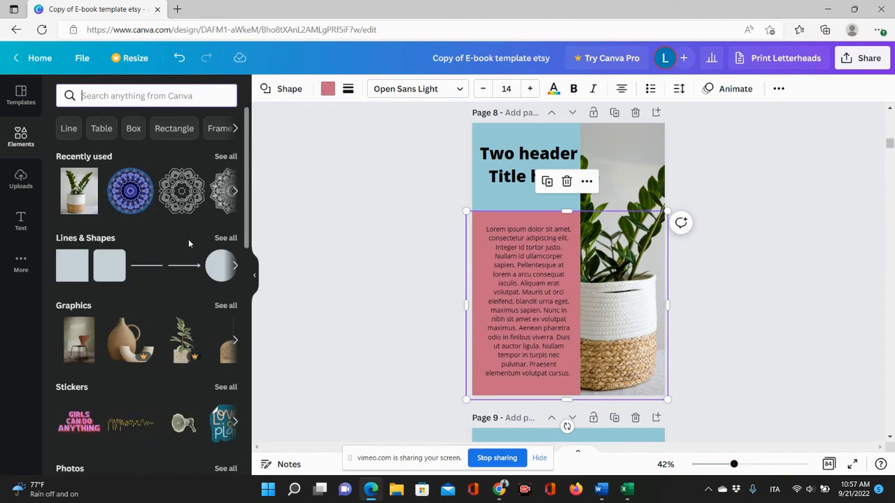
click(223, 239)
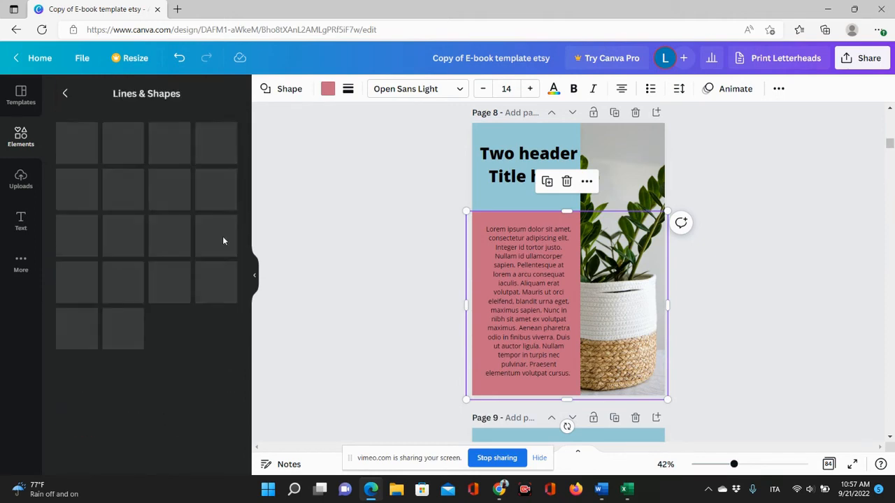
scroll(181, 197, down, 5)
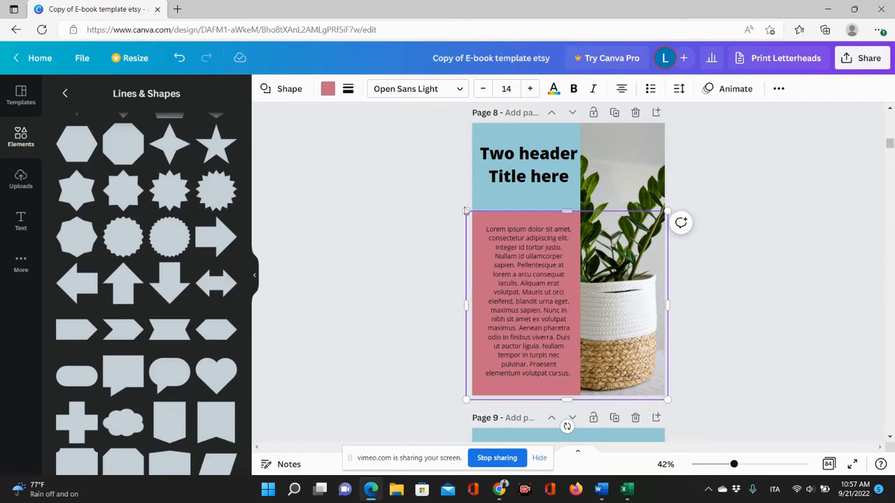
click(433, 214)
click(487, 216)
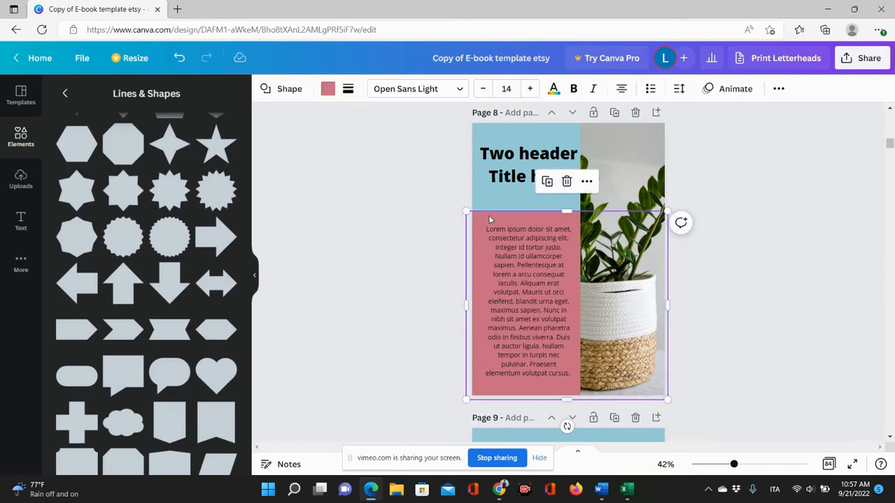
click(567, 182)
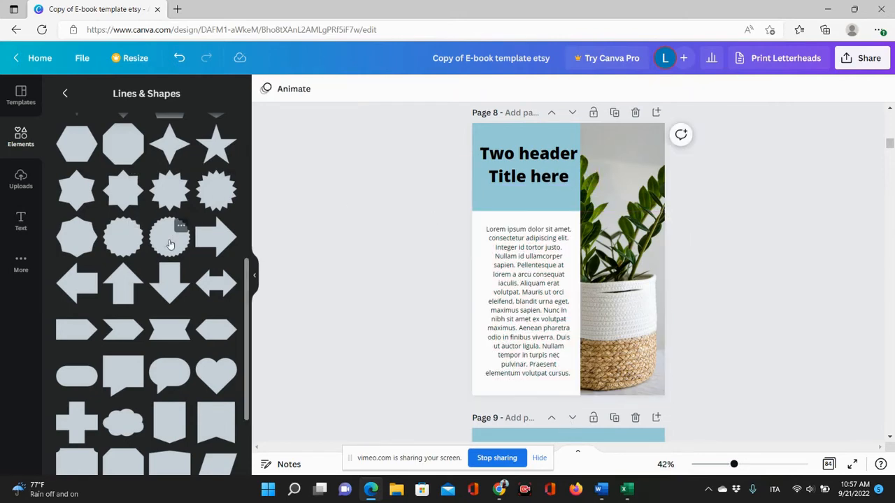
Add a scalloped circle shape to page 8 and colour it dark raspberry pink.
drag(169, 244, 547, 248)
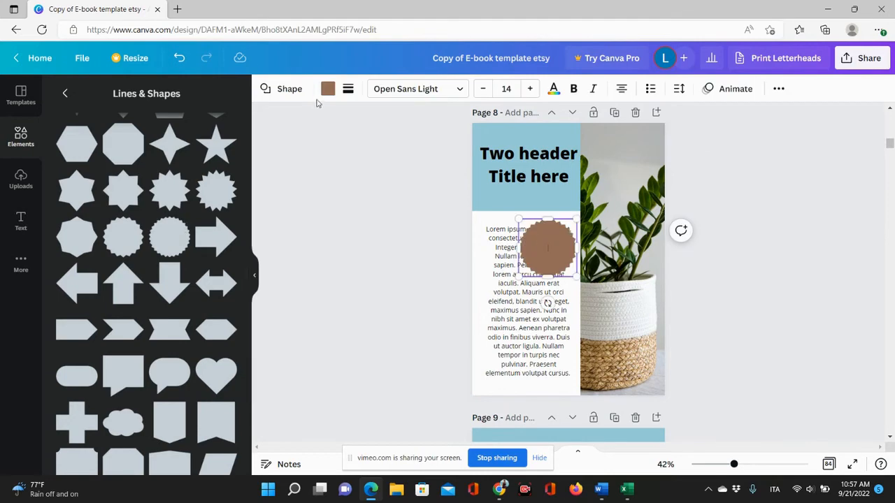
click(327, 89)
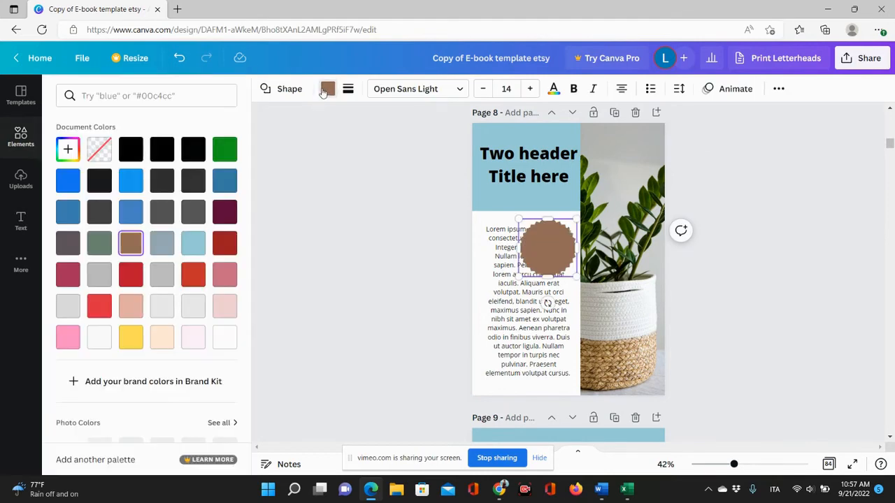
click(68, 274)
Enlarge the scalloped shape and reposition it to cover the left side of page 8 below the title.
drag(519, 274, 400, 395)
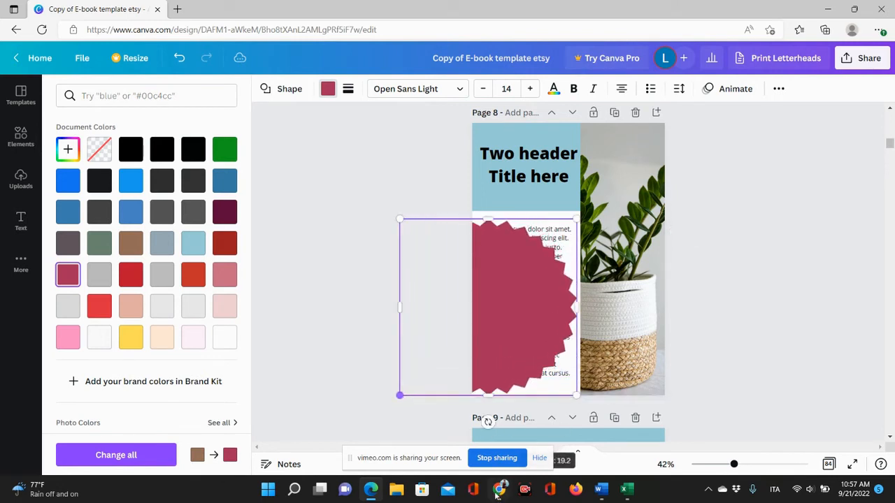
drag(485, 334, 500, 366)
drag(590, 249, 641, 198)
mouse_move(539, 287)
mouse_down()
mouse_move(529, 282)
mouse_move(532, 290)
mouse_up()
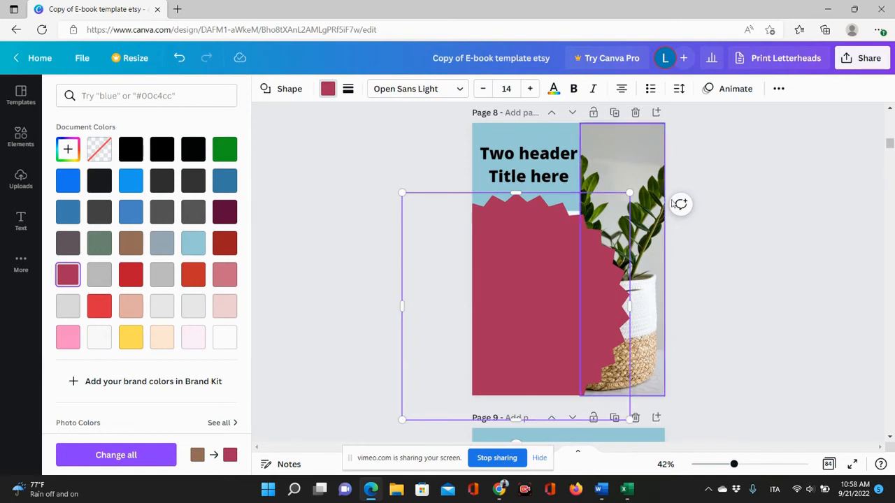
Reposition the scalloped shape on page 8 and send it backward behind the body text.
drag(543, 324, 526, 326)
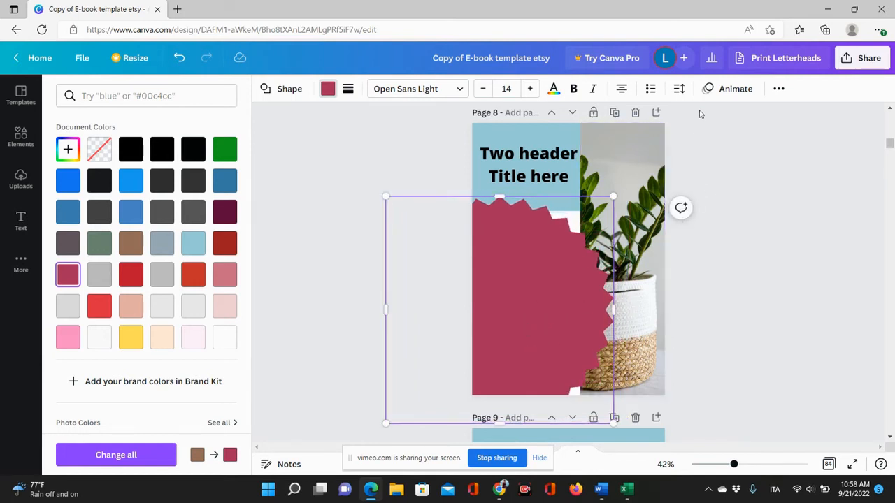
drag(475, 341, 496, 349)
click(774, 88)
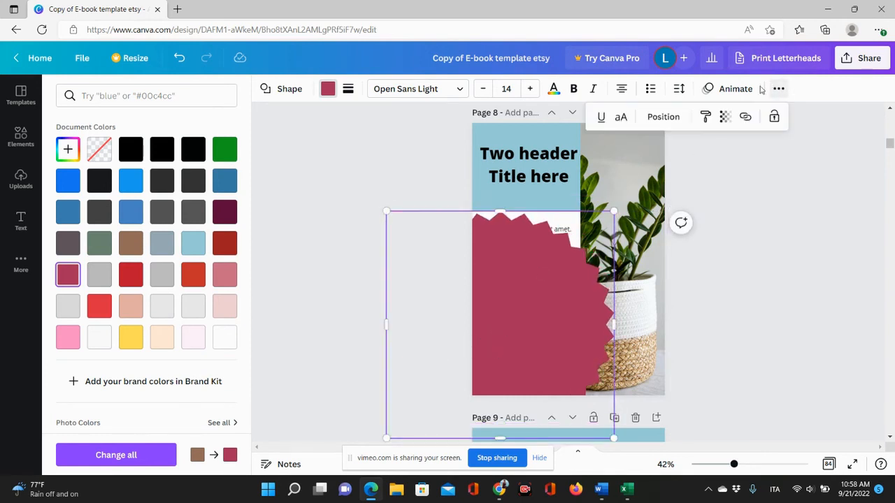
click(664, 117)
click(624, 151)
click(771, 224)
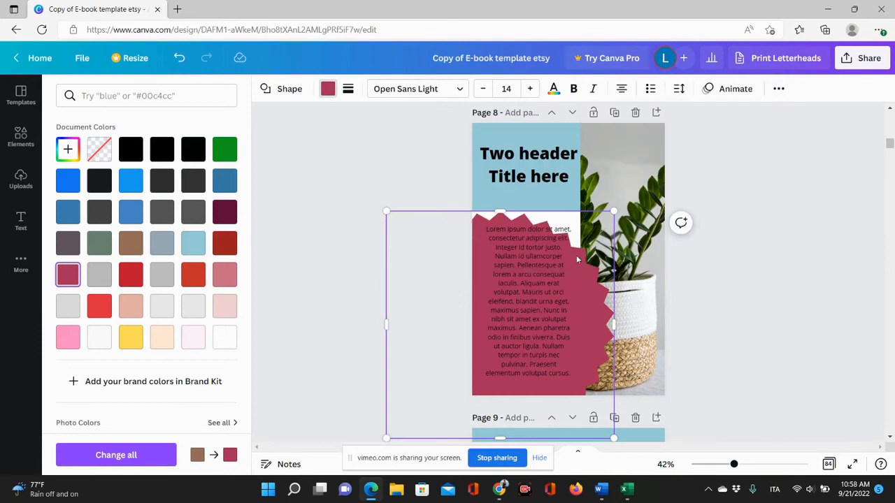
Resize the blue header background and widen and lower the body text box on the scalloped shape.
click(506, 195)
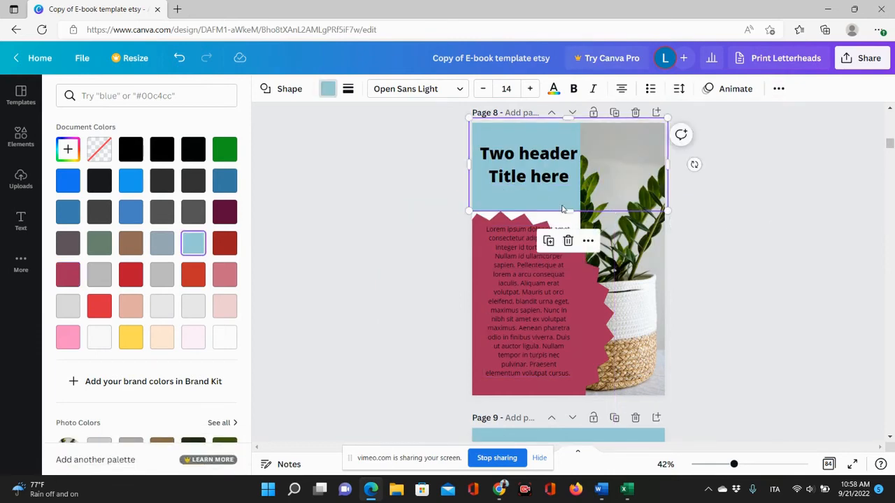
drag(568, 212, 568, 253)
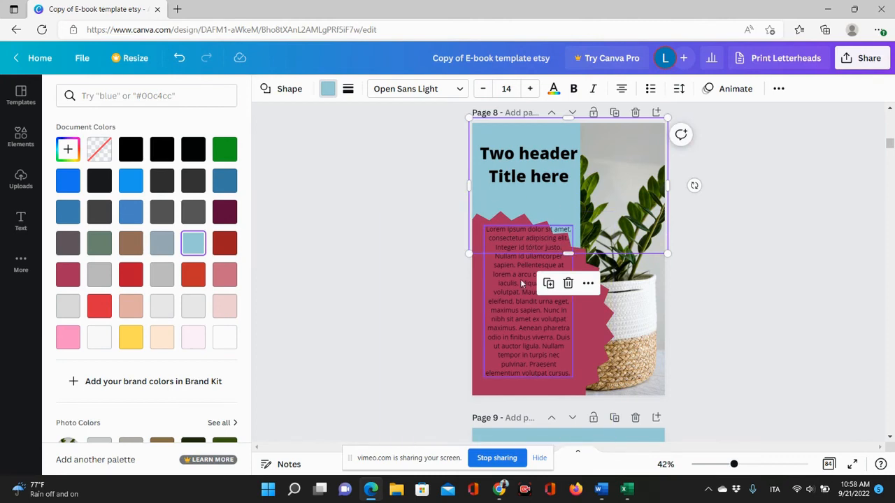
drag(521, 305, 587, 310)
click(427, 303)
drag(531, 293, 532, 314)
click(750, 273)
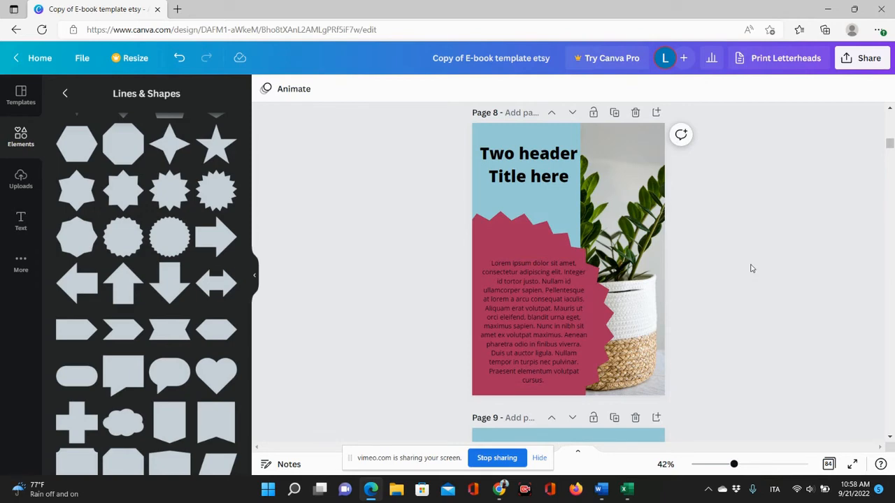
Stretch the blue header background down to the bottom of page 8 behind the scalloped shape.
click(505, 233)
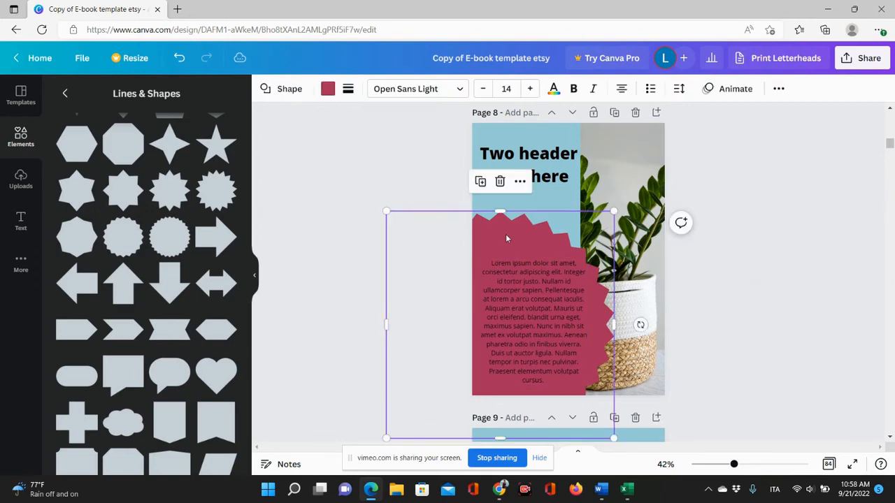
click(559, 204)
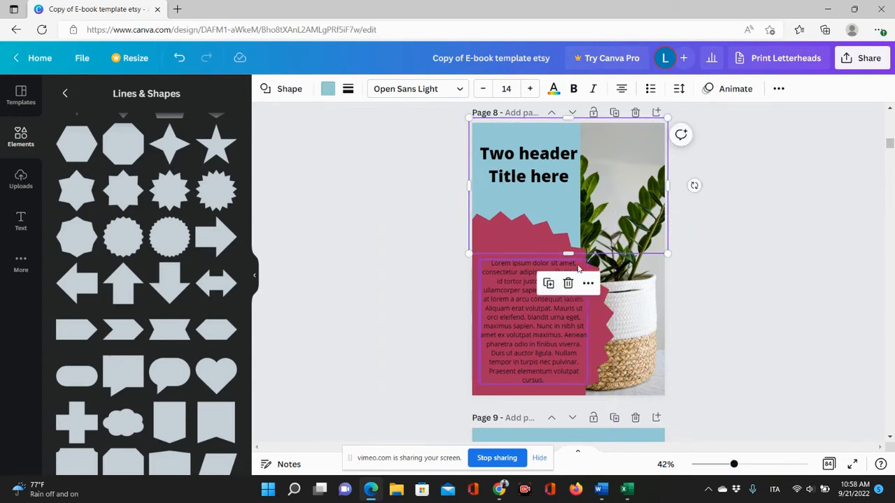
drag(569, 255, 584, 399)
click(513, 239)
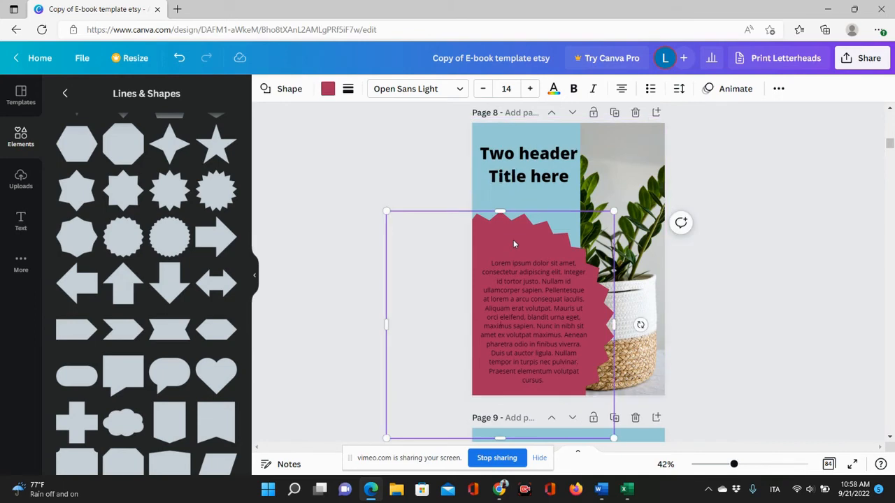
Set the scalloped shape's transparency to 75.
click(778, 88)
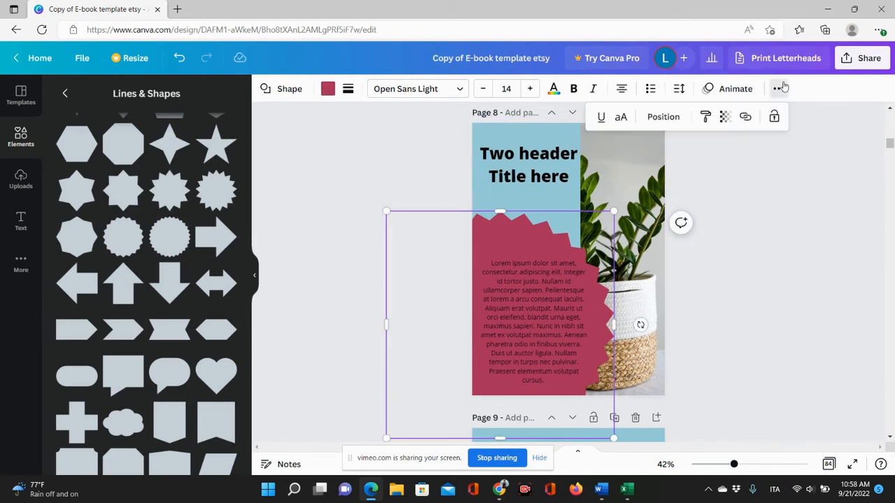
click(725, 117)
click(693, 165)
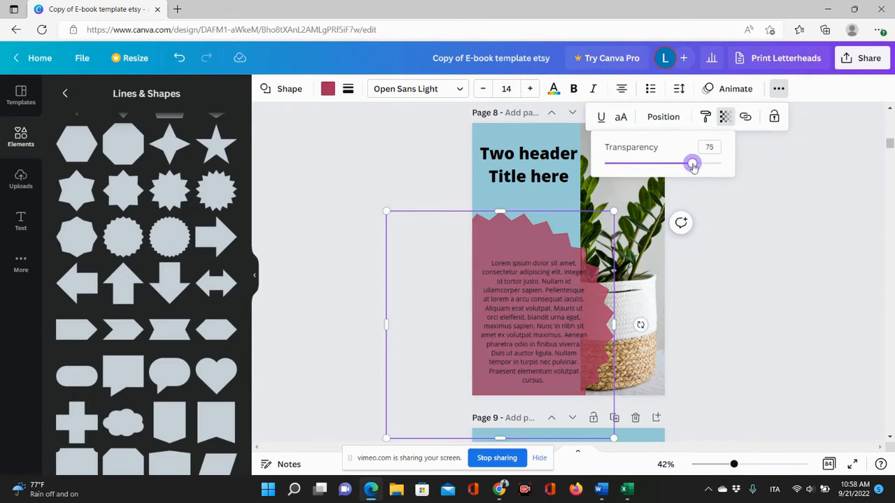
click(754, 305)
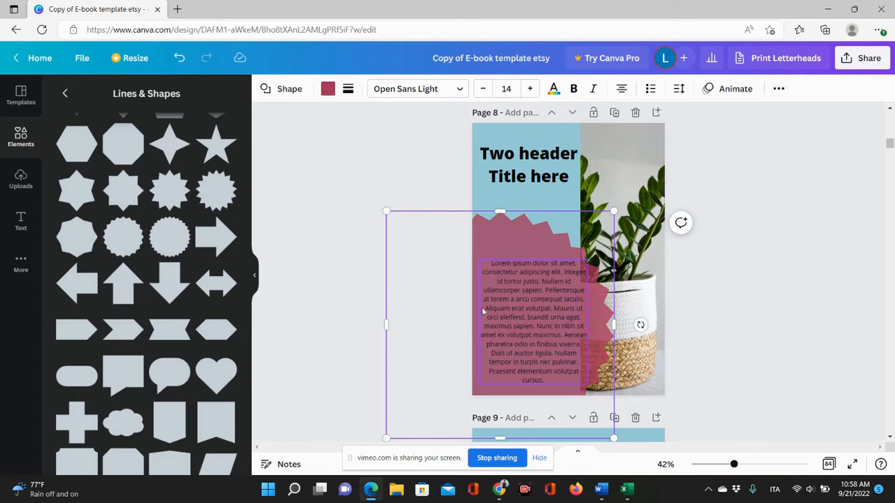
click(761, 262)
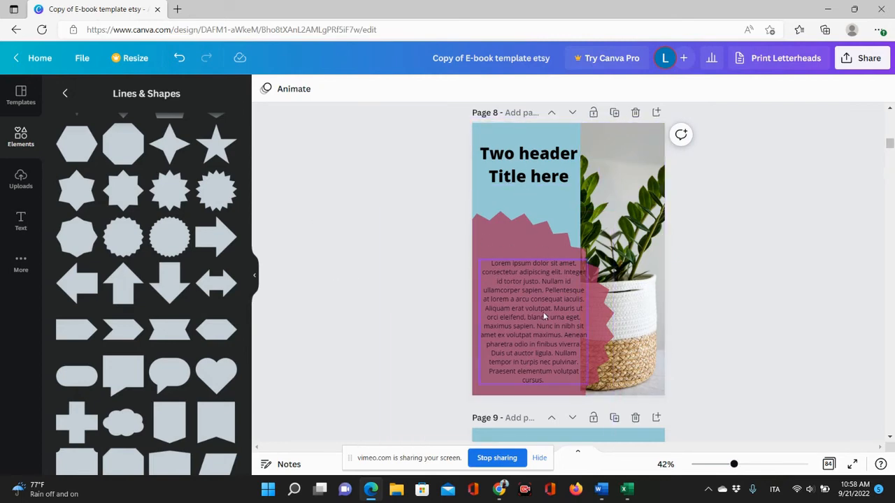
Set the scalloped shape's transparency back to full opacity.
drag(549, 310, 549, 308)
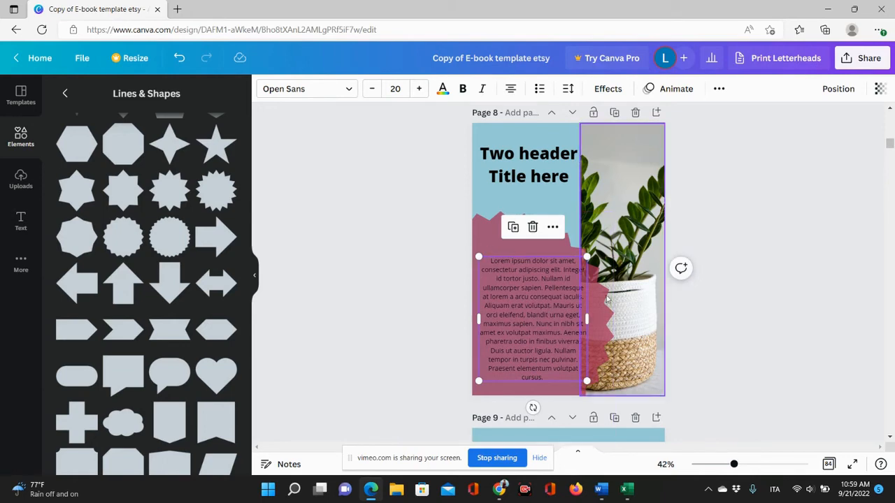
click(566, 234)
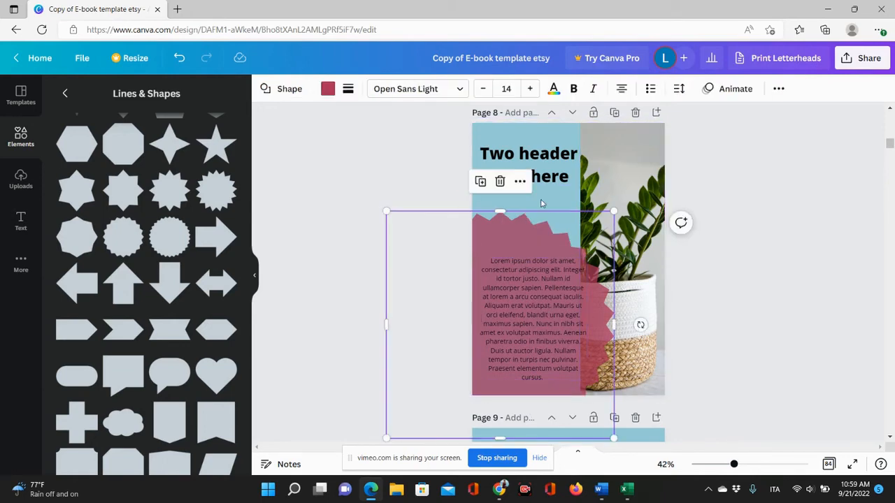
click(776, 89)
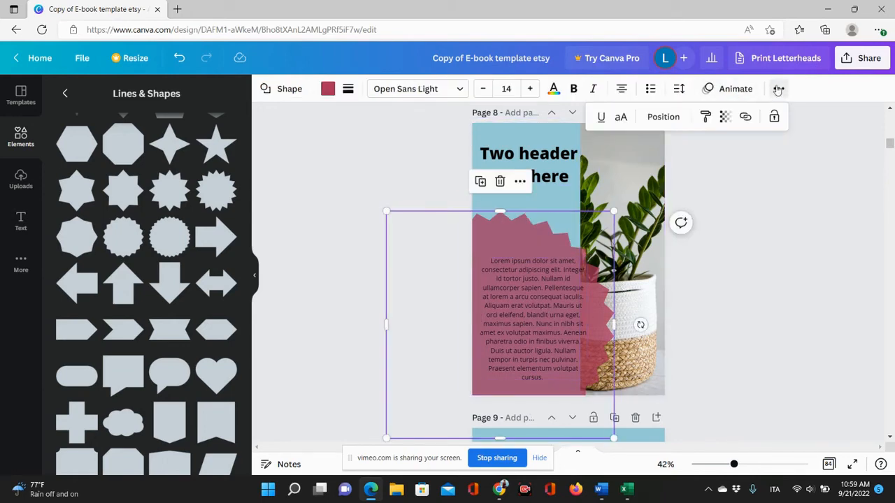
click(725, 118)
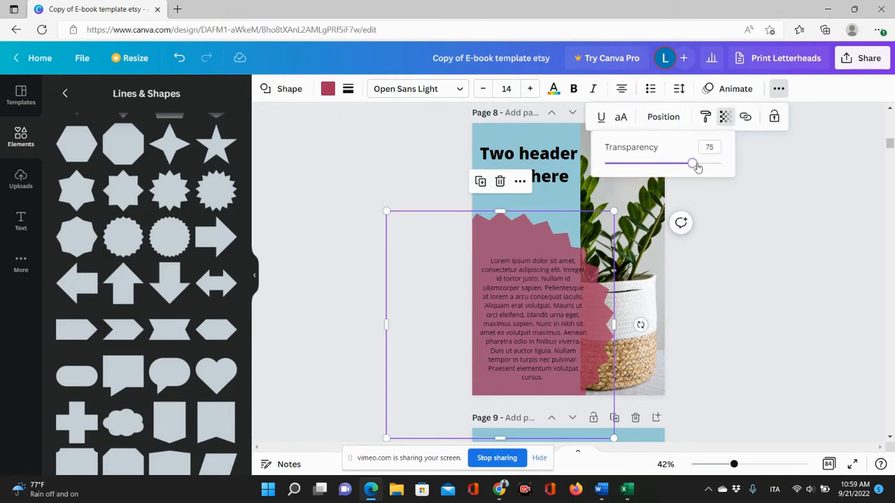
drag(694, 163, 719, 163)
Browse the Lines & Shapes and Elements collections for a suitable shape for page 9.
scroll(735, 305, down, 5)
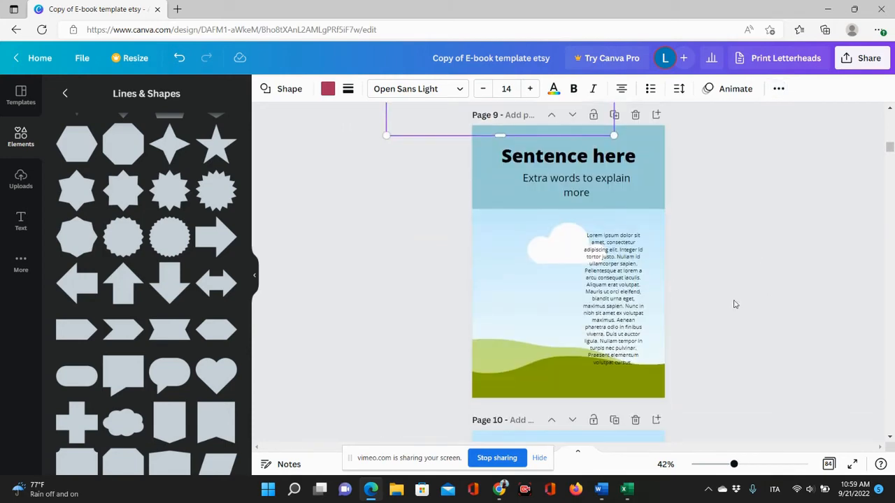
scroll(180, 272, down, 5)
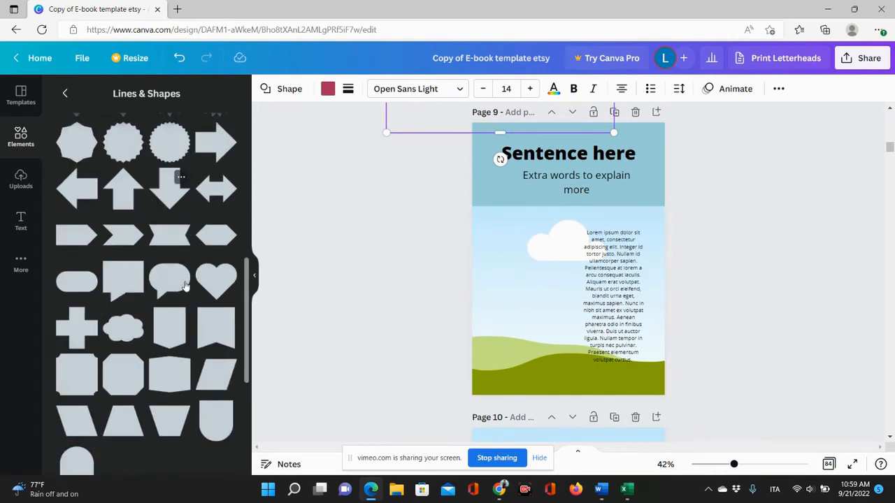
scroll(182, 283, down, 3)
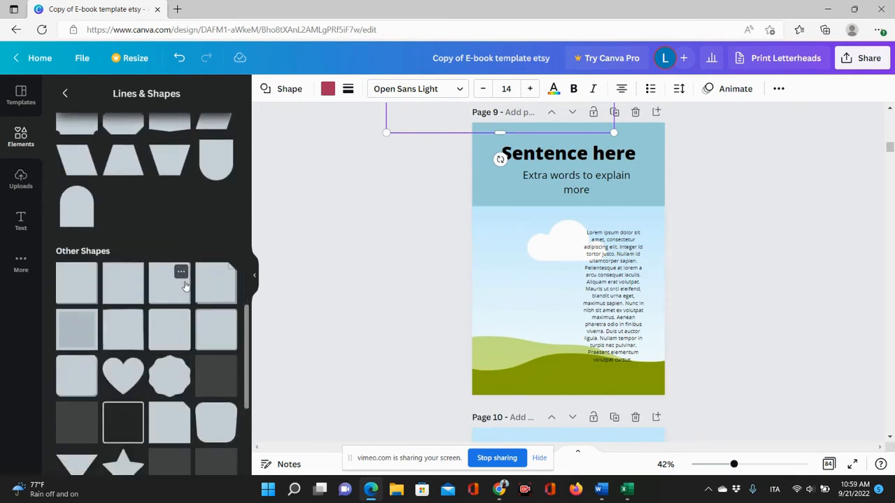
scroll(89, 167, up, 2)
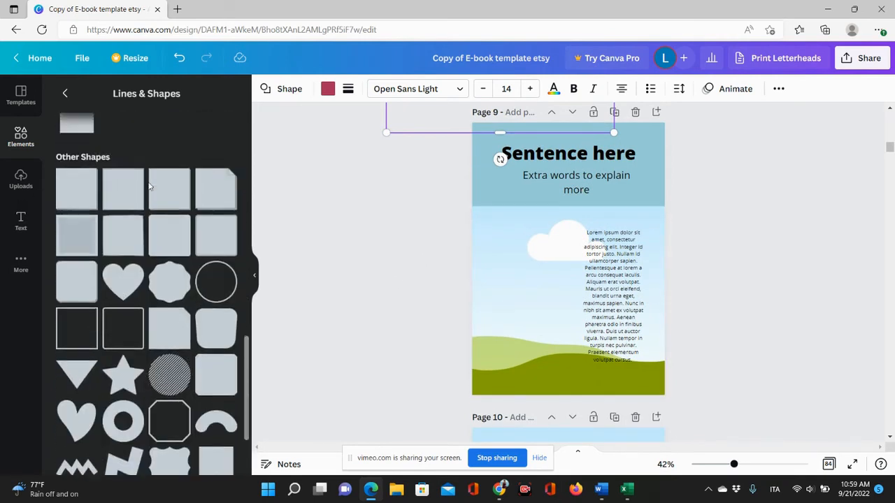
scroll(123, 267, down, 10)
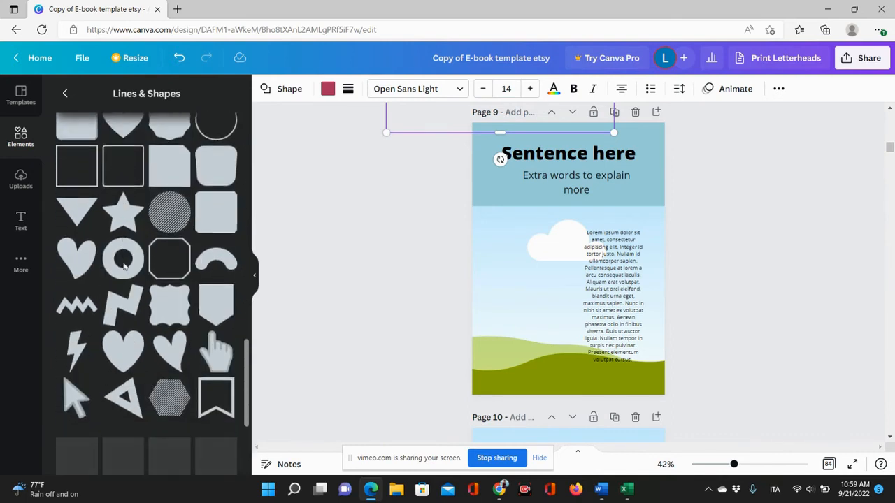
scroll(145, 326, down, 4)
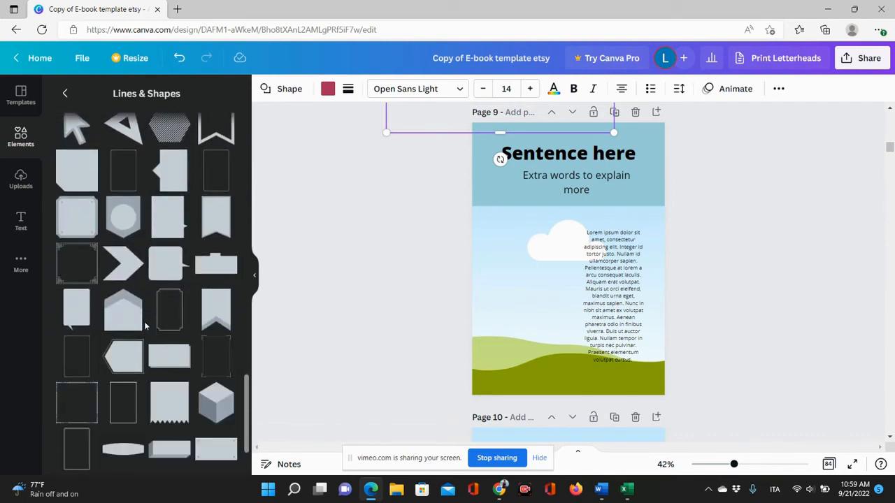
scroll(145, 325, down, 6)
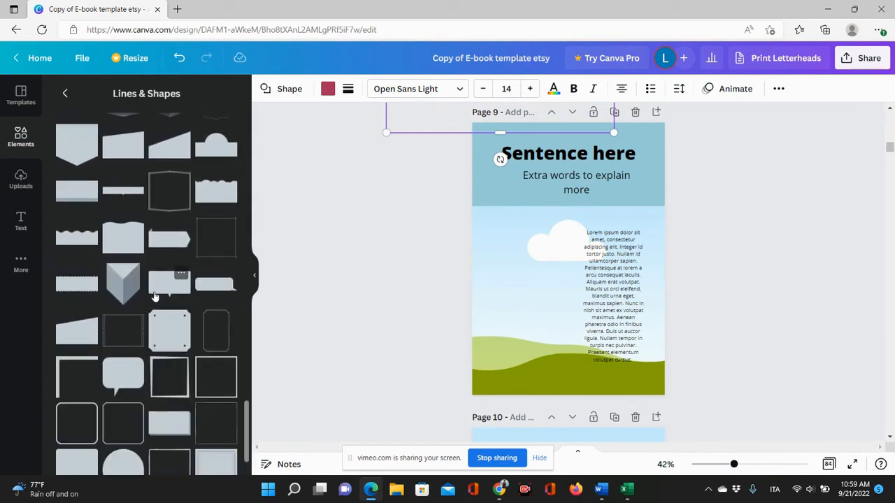
scroll(155, 296, up, 20)
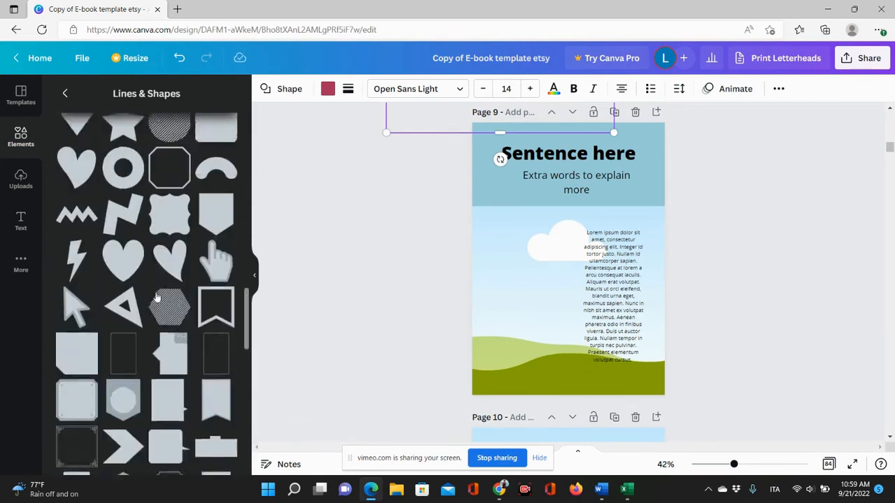
click(65, 94)
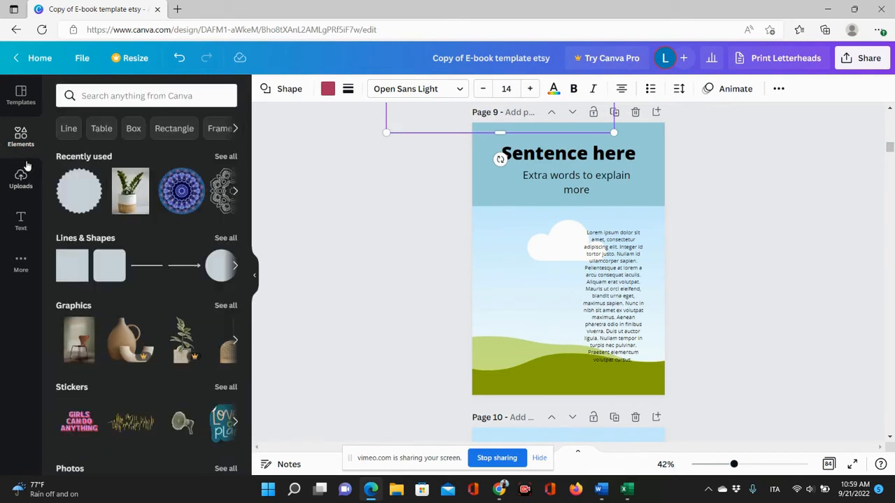
scroll(142, 395, down, 2)
scroll(141, 395, up, 2)
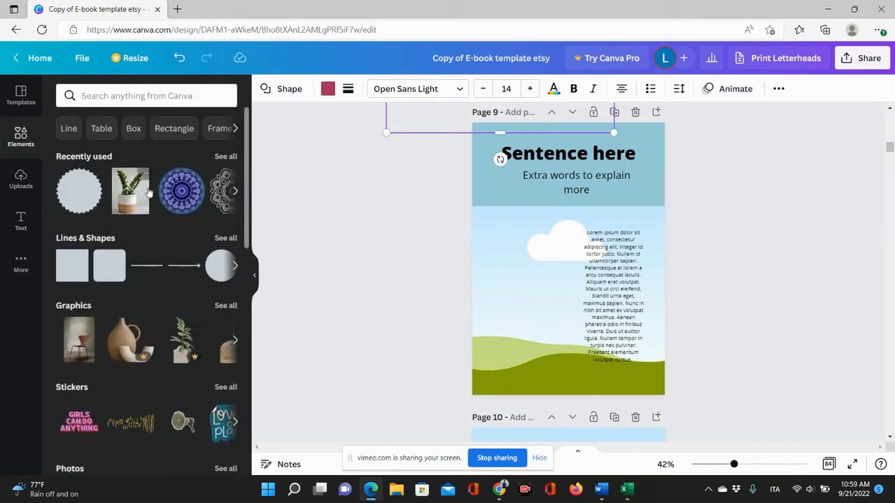
Search elements for fitness, place the lunging couple photo as page 9's background, and move the body text left.
click(160, 97)
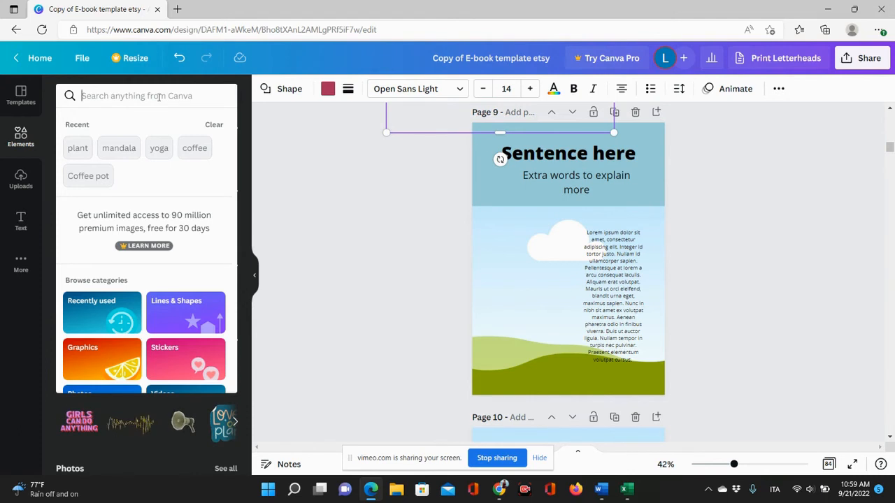
text(fitness)
key(Return)
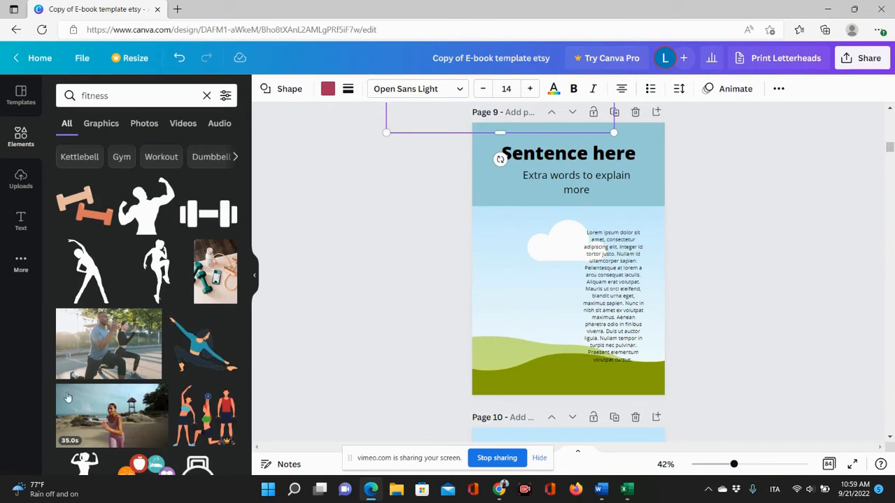
drag(89, 360, 529, 320)
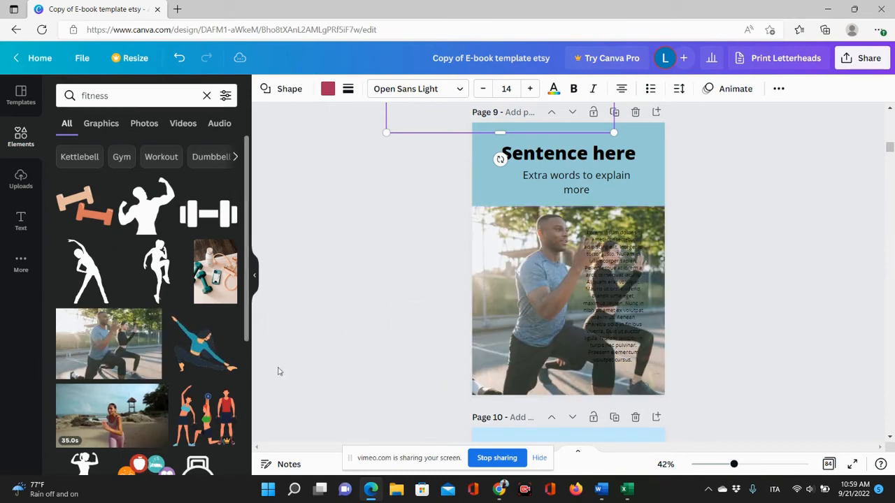
drag(625, 283, 528, 317)
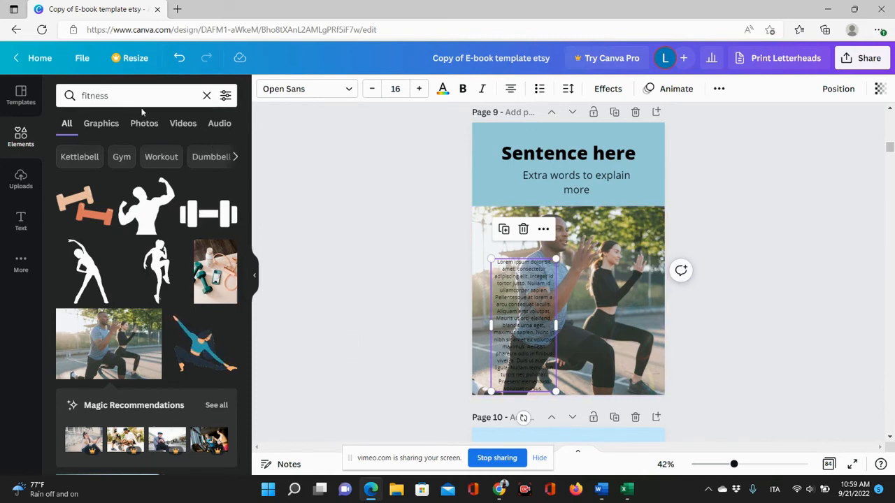
Add a rounded square shape to page 9 and colour it pale pink.
click(209, 96)
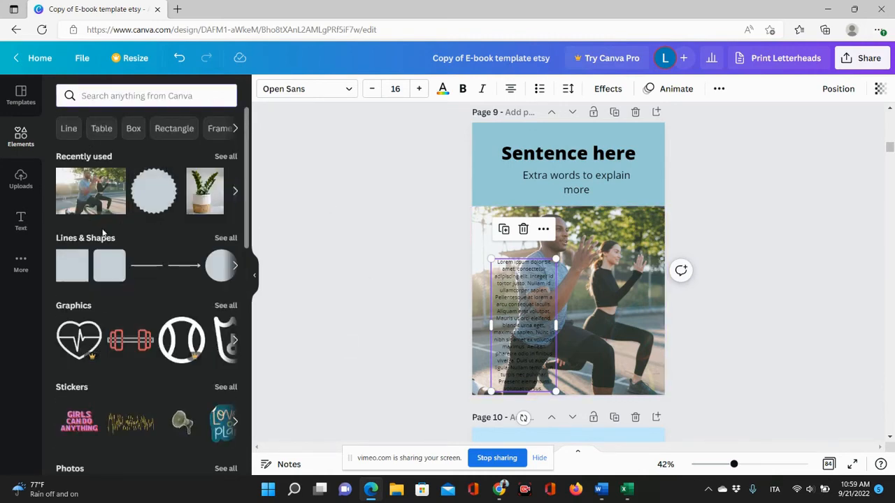
click(109, 265)
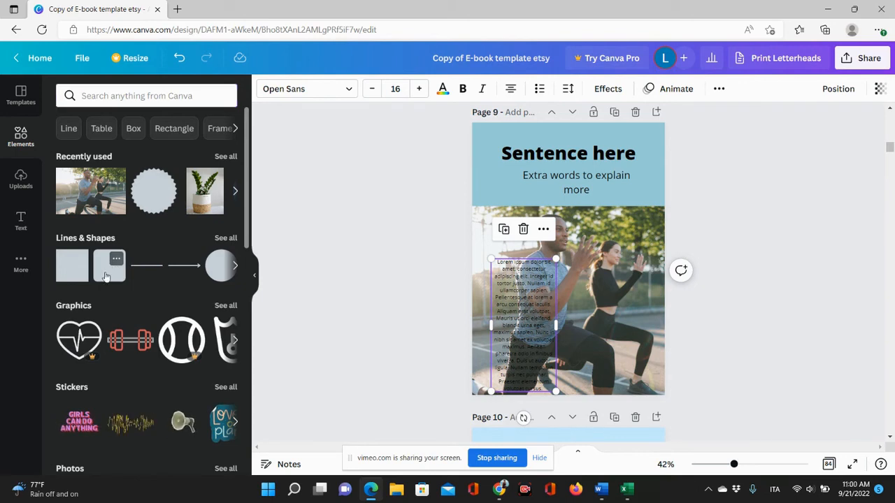
click(328, 89)
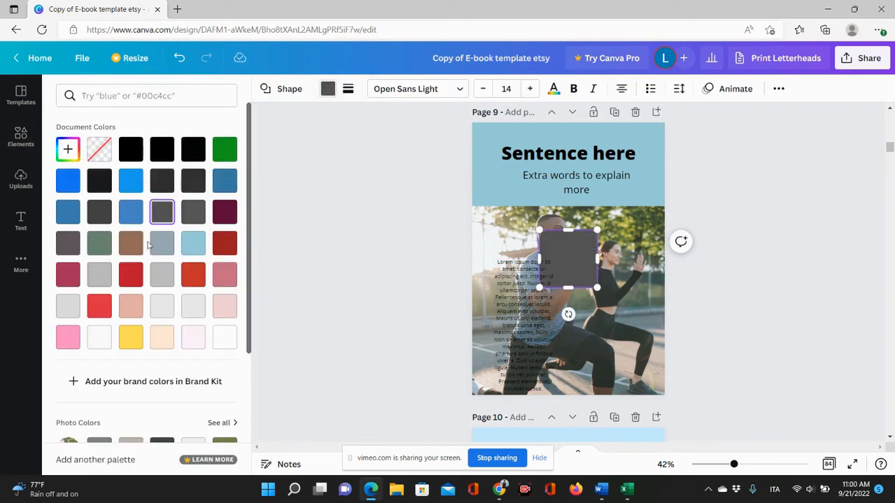
click(193, 337)
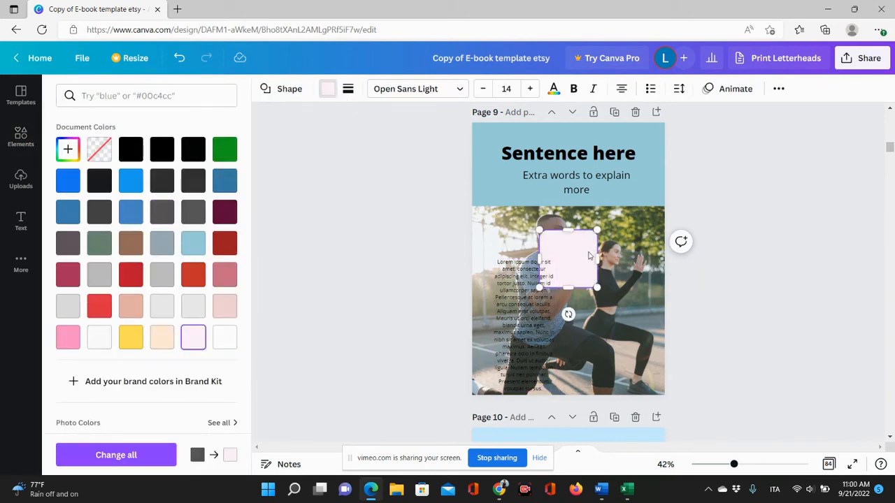
Move the pale pink rounded square to the bottom of the page 9 photo and fit the body text inside it.
drag(576, 258, 647, 356)
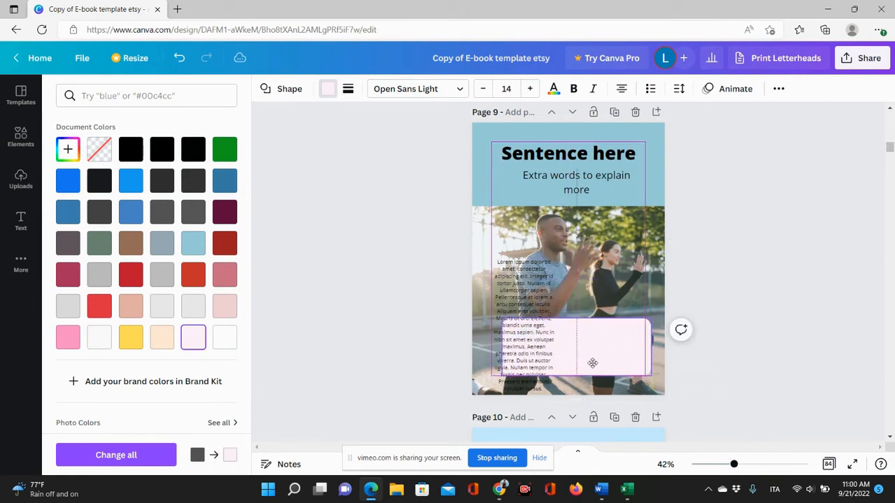
click(520, 299)
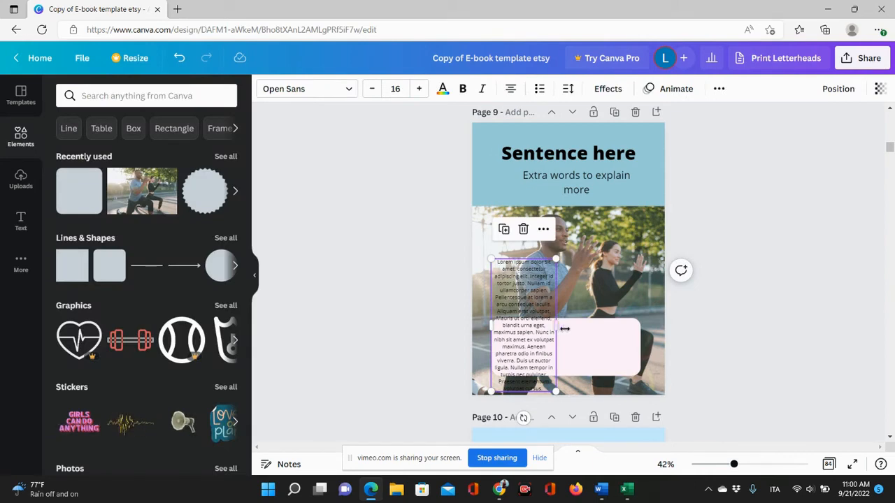
drag(564, 328, 506, 318)
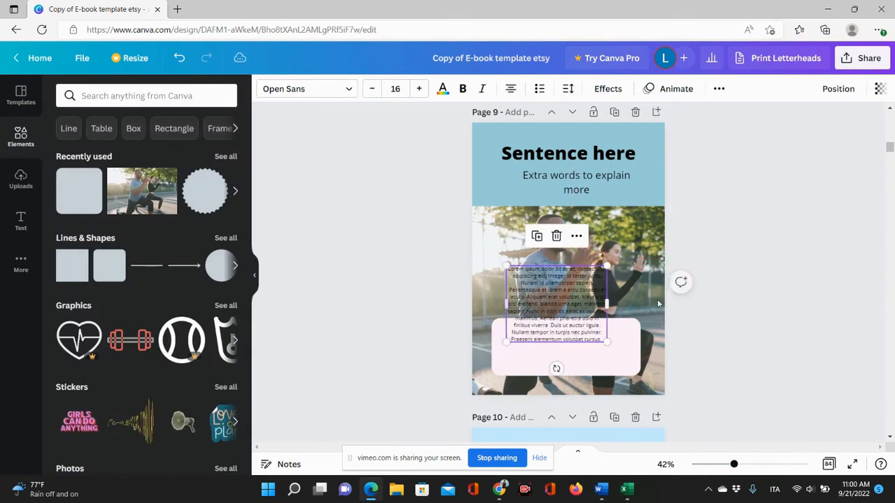
drag(613, 305, 636, 329)
drag(563, 294, 565, 340)
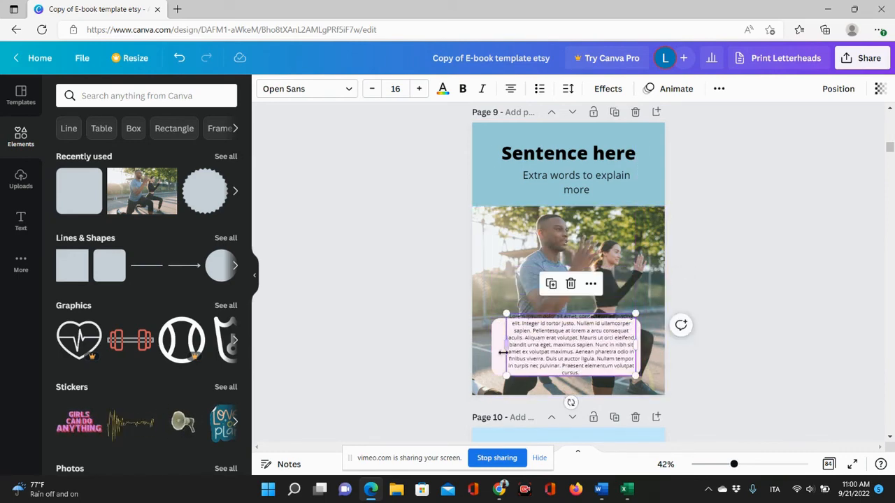
click(497, 354)
drag(567, 376, 567, 388)
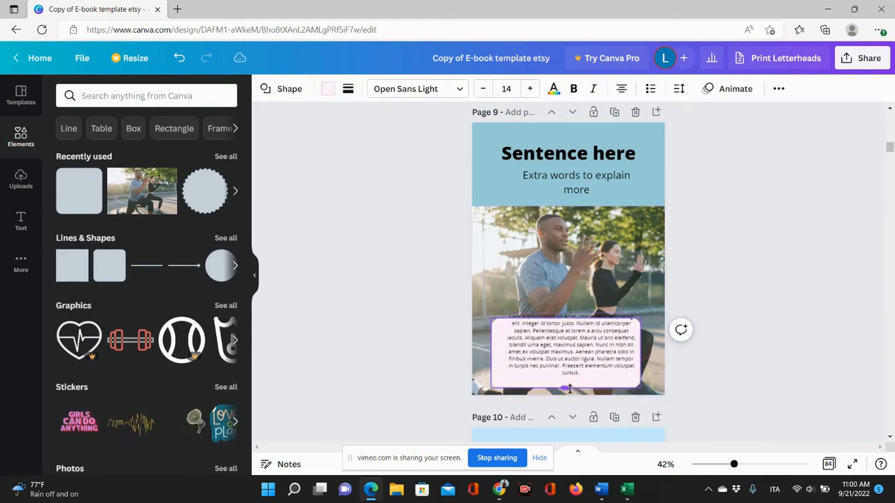
drag(553, 351, 554, 356)
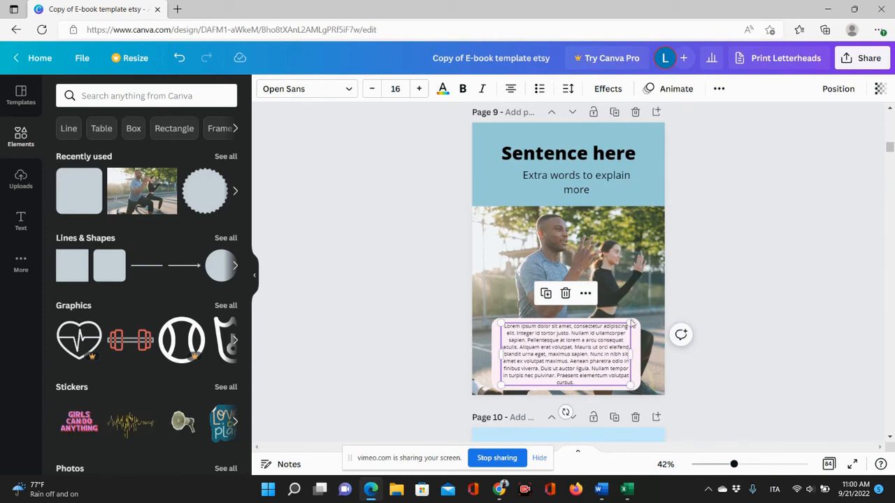
Set the pink rounded square's transparency to 72.
click(493, 355)
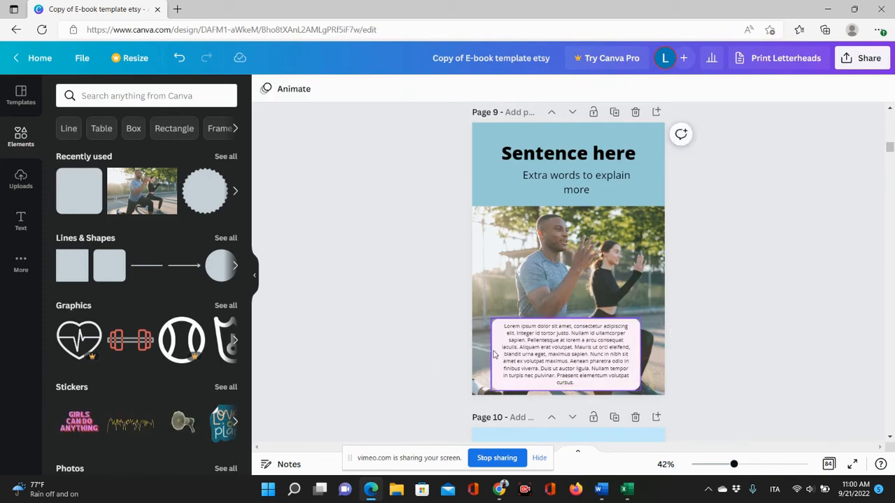
click(493, 355)
click(777, 89)
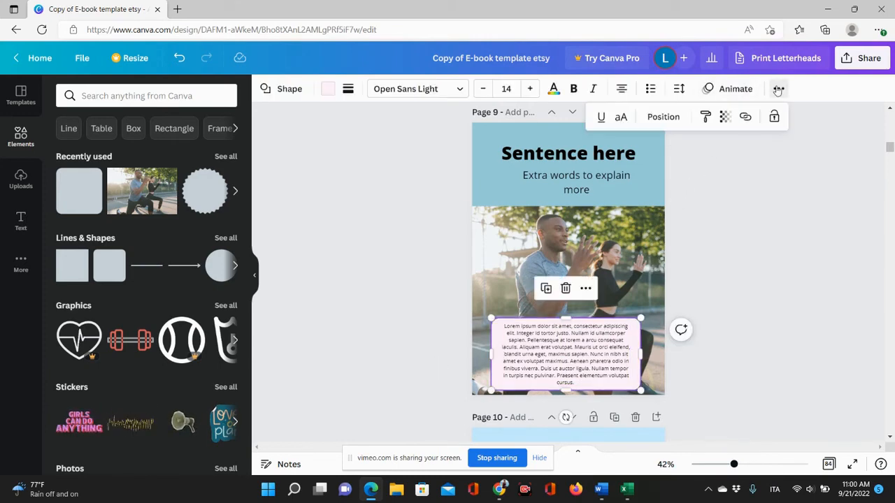
click(724, 119)
click(700, 164)
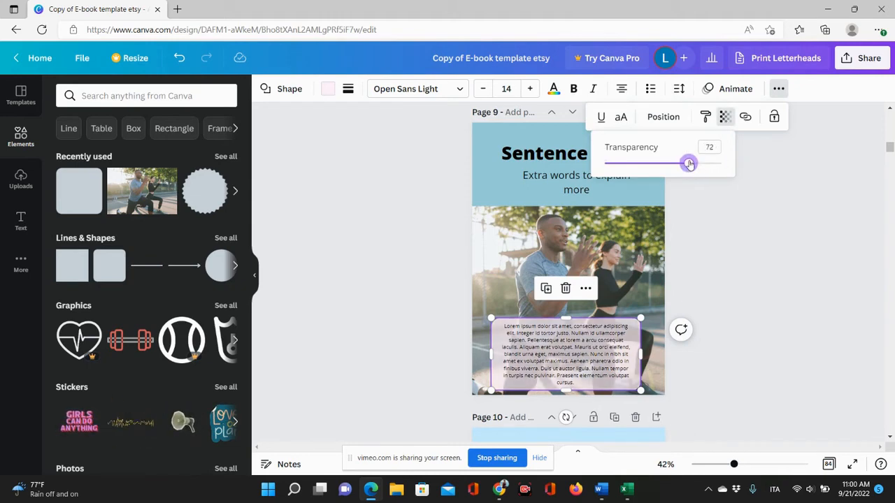
click(752, 336)
click(755, 328)
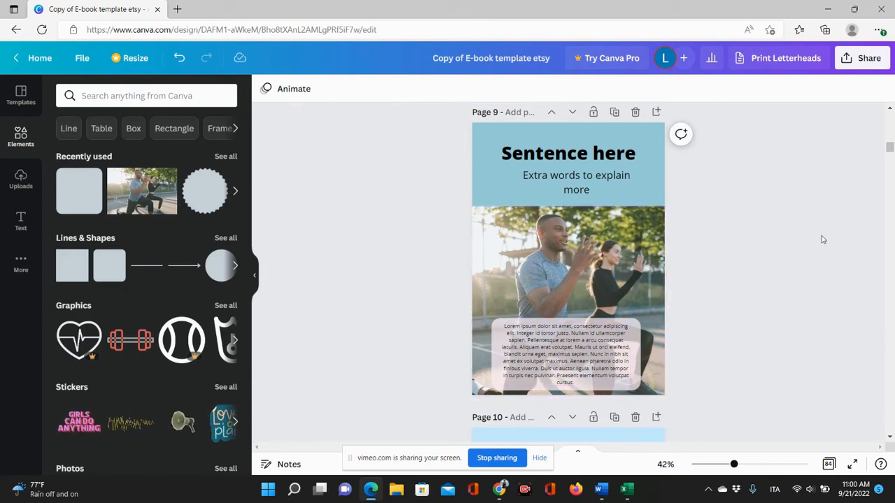
click(539, 462)
scroll(670, 335, down, 5)
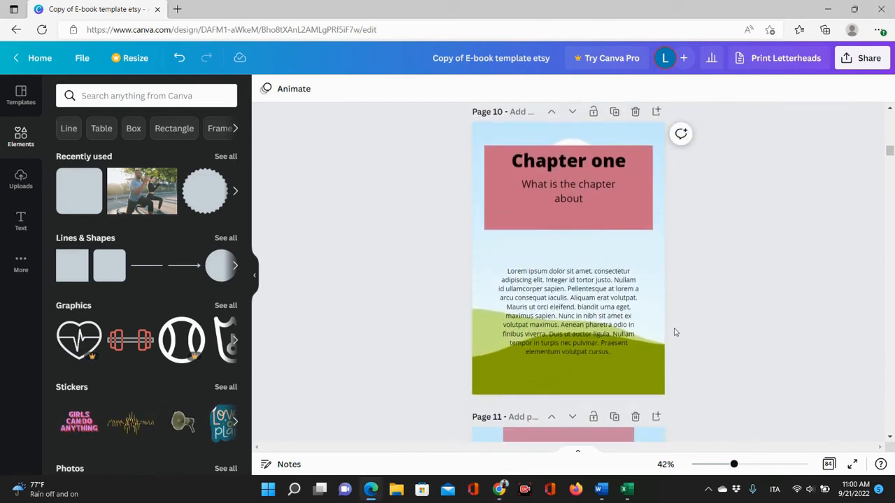
scroll(675, 332, up, 7)
scroll(674, 332, down, 3)
scroll(675, 332, up, 1)
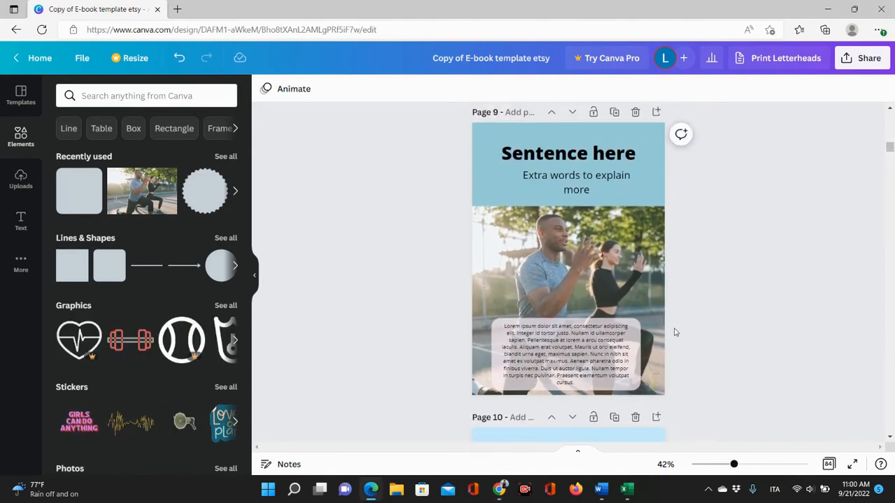
click(561, 155)
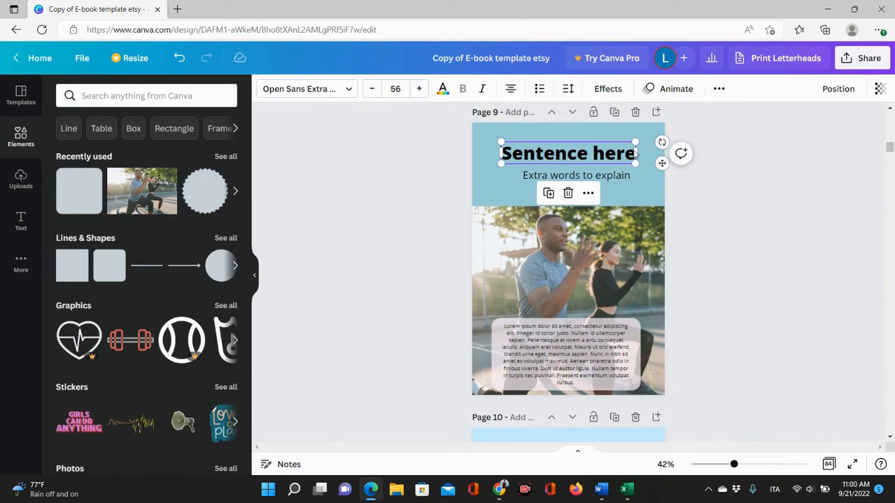
click(608, 177)
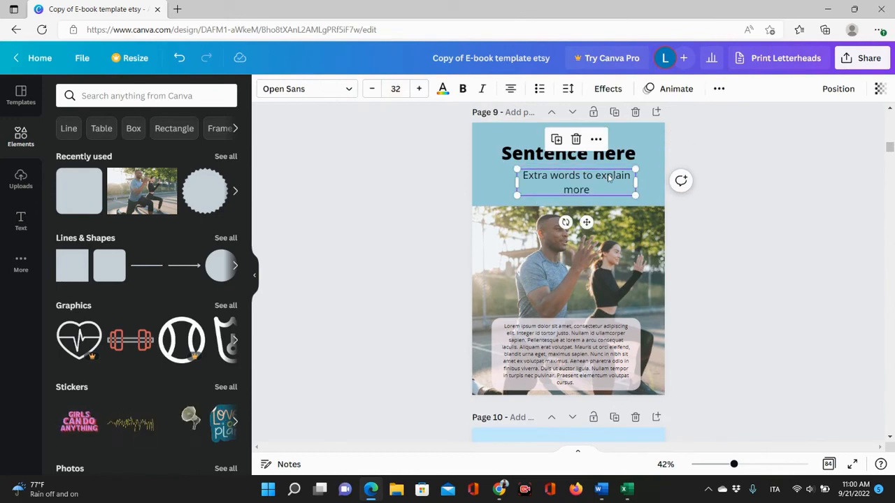
Scroll through the later pages to review their layouts.
scroll(709, 272, down, 10)
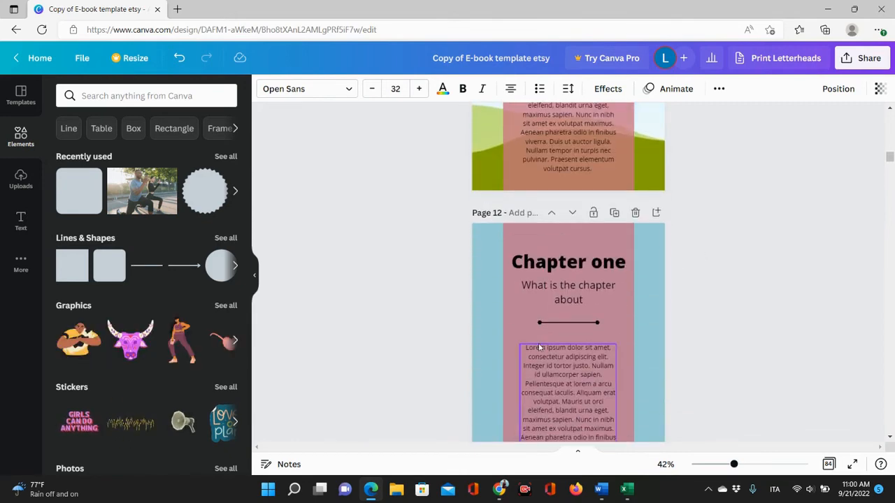
scroll(408, 296, down, 12)
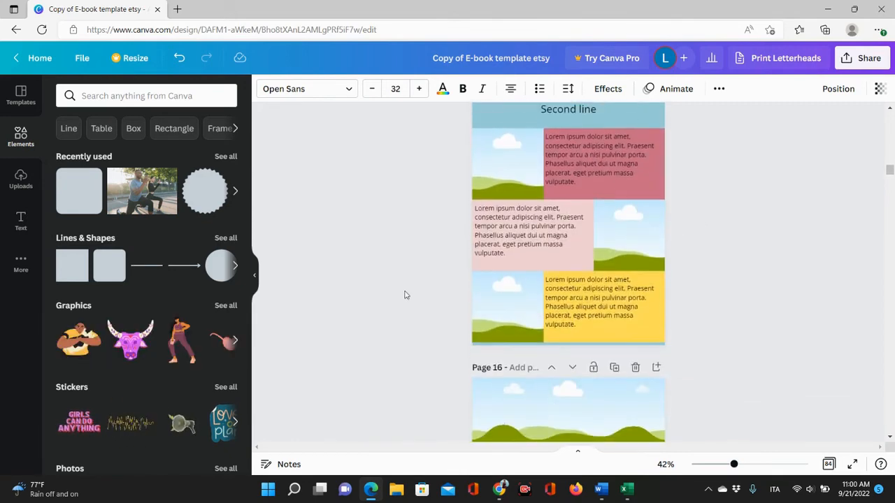
scroll(404, 295, down, 15)
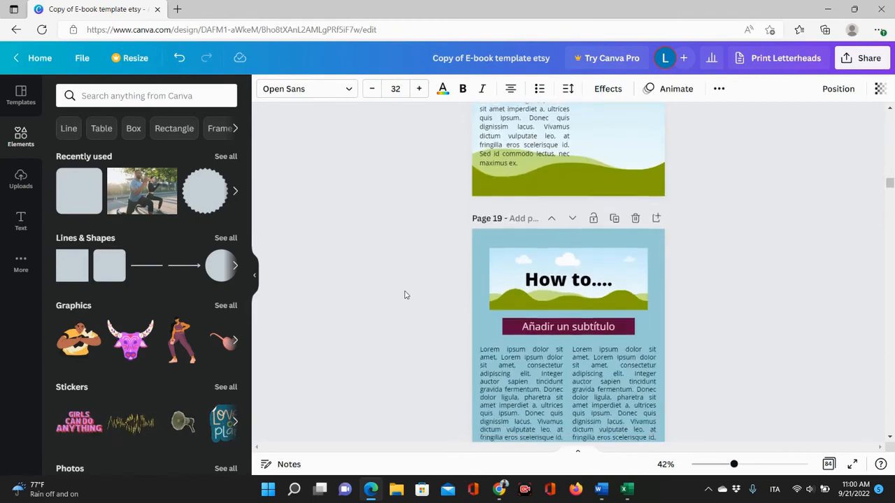
scroll(403, 295, down, 18)
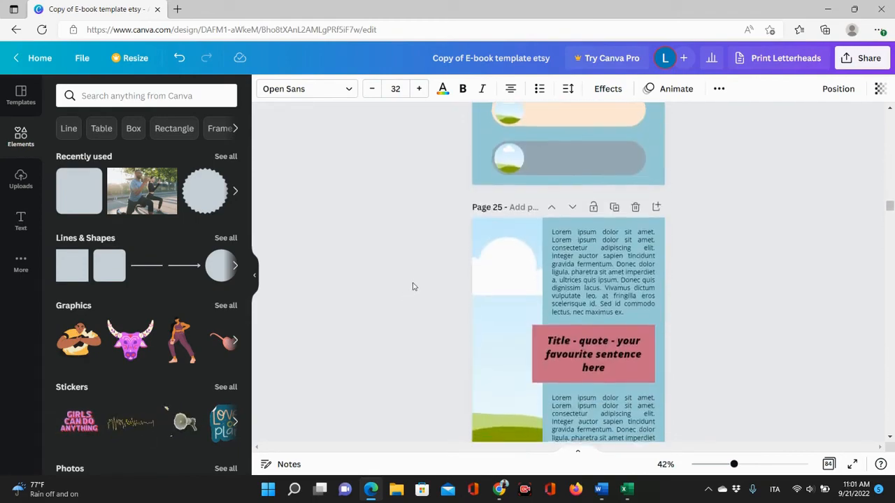
scroll(413, 287, down, 4)
scroll(362, 318, up, 8)
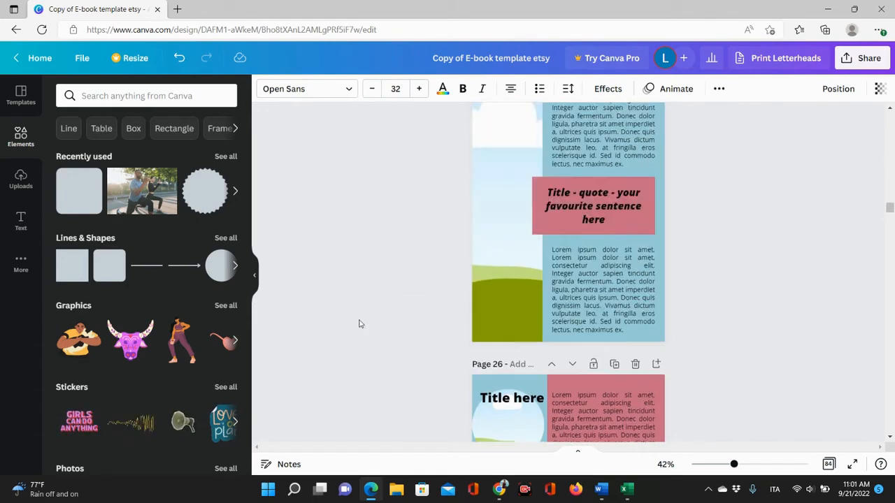
click(578, 266)
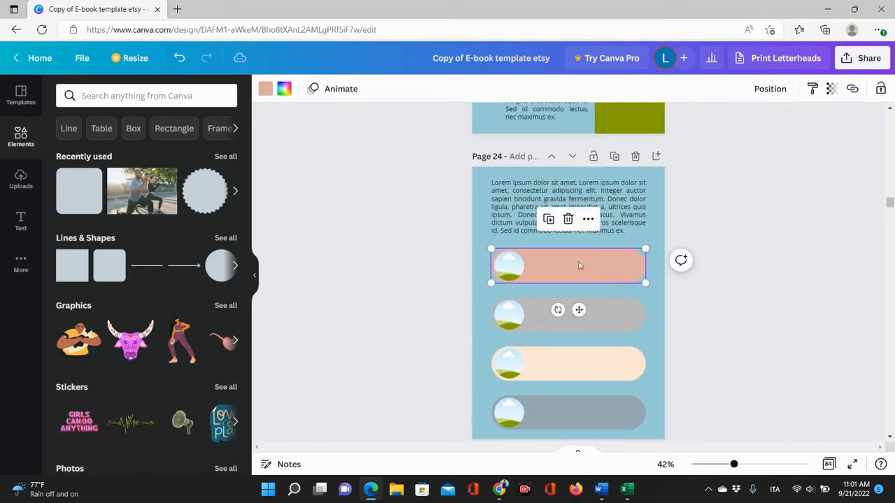
mouse_move(578, 272)
mouse_down()
mouse_move(422, 243)
mouse_move(599, 256)
mouse_move(575, 266)
mouse_up()
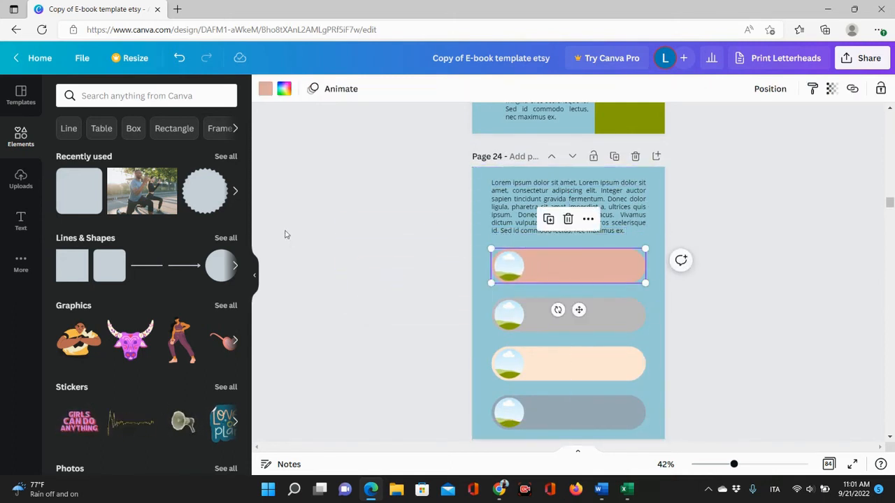
scroll(118, 256, down, 6)
scroll(119, 260, down, 3)
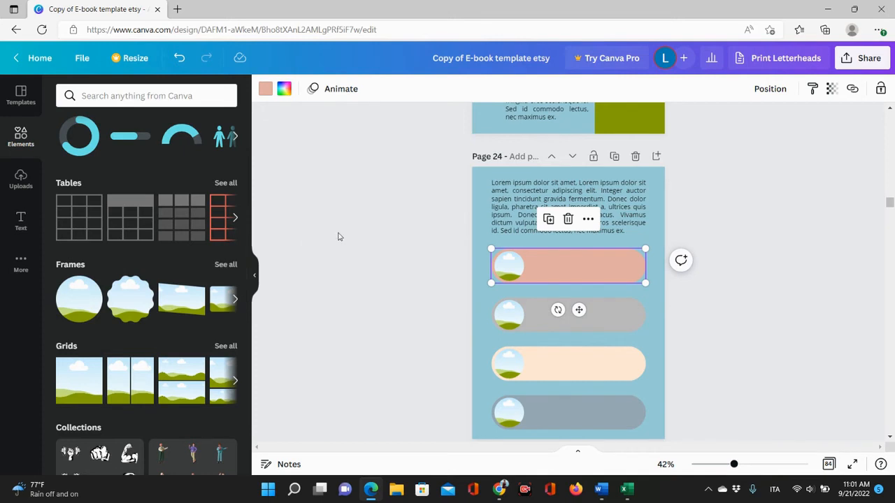
scroll(489, 265, up, 5)
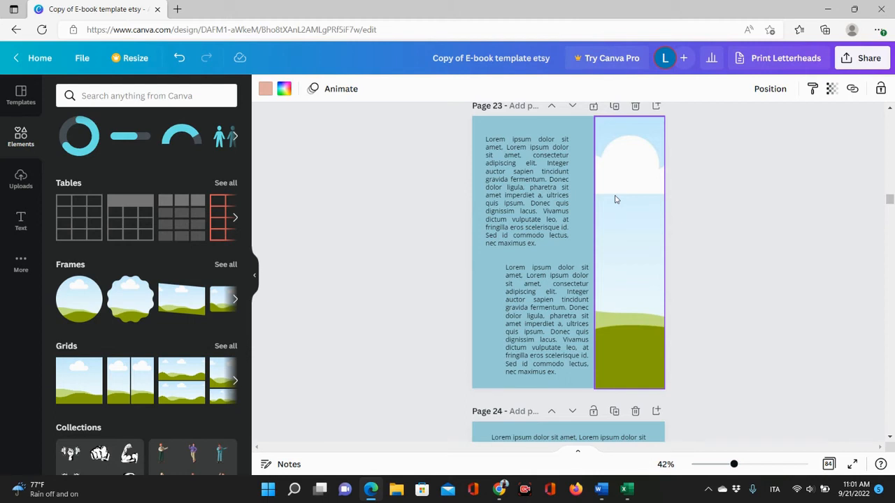
Delete the tall landscape image frame from the right side of page 23.
click(627, 246)
drag(557, 248, 591, 270)
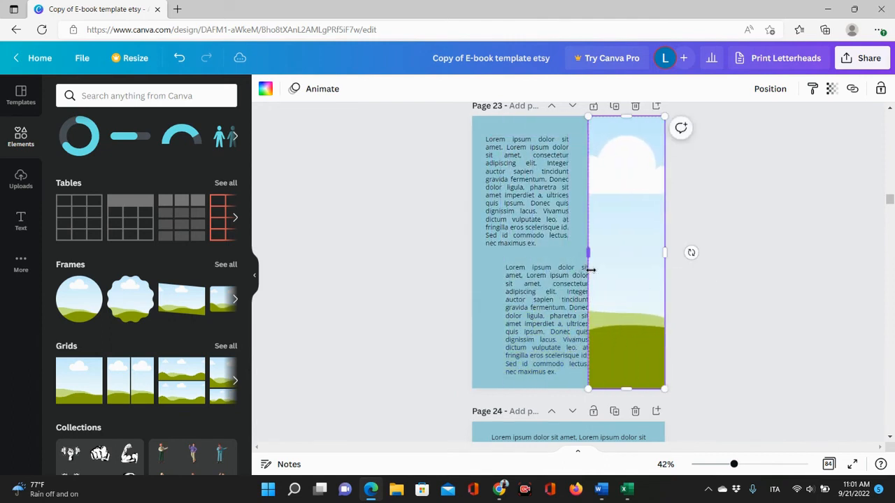
right_click(635, 254)
click(682, 268)
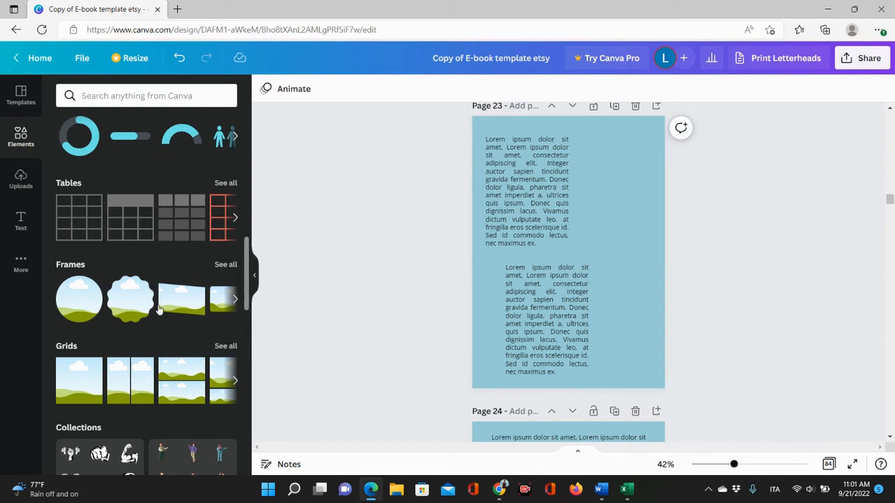
Try placing a rounded-corner frame from the full Frames collection on page 23 and delete it.
click(226, 264)
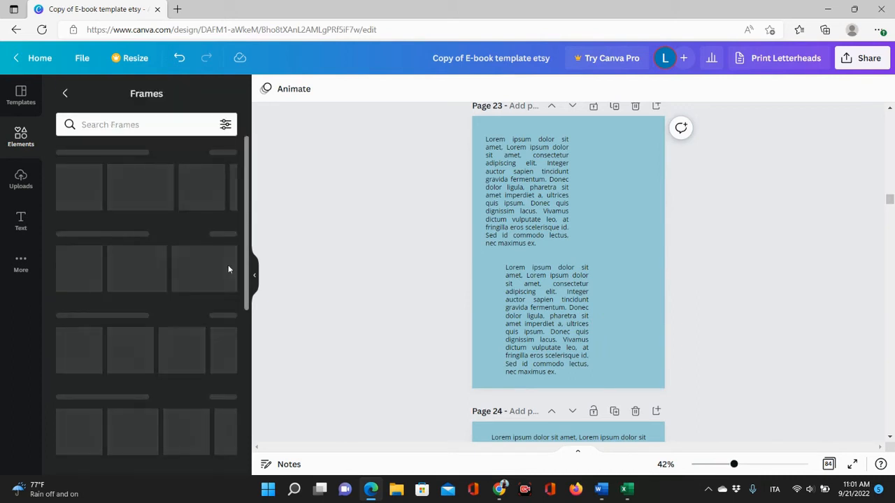
scroll(173, 325, down, 3)
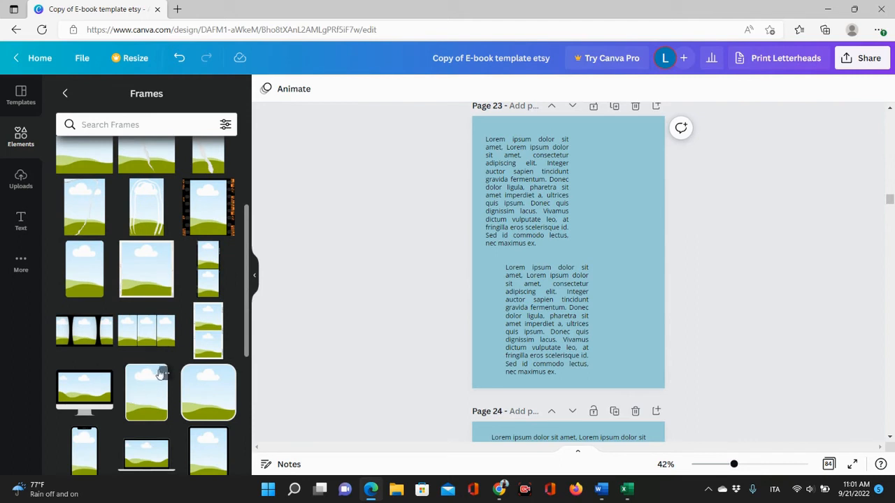
drag(205, 270, 634, 145)
drag(610, 256, 614, 413)
key(Delete)
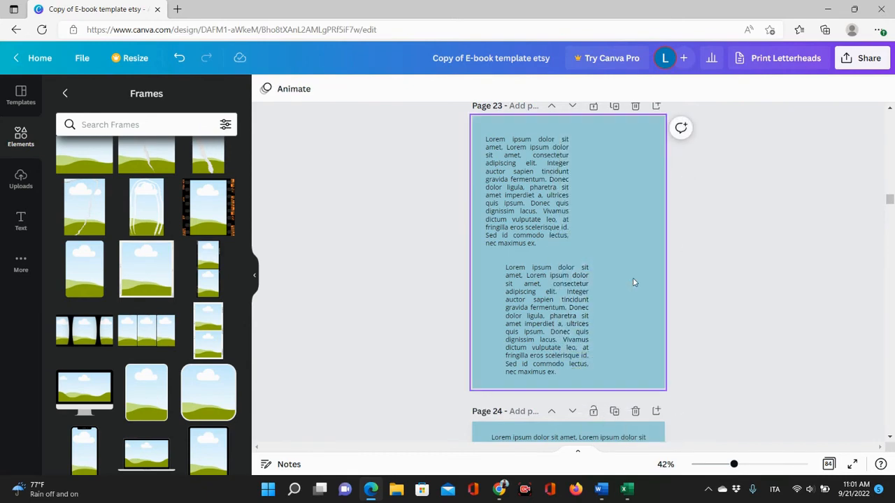
Try placing an oval frame on page 23 and delete it.
scroll(114, 352, down, 4)
scroll(114, 351, down, 1)
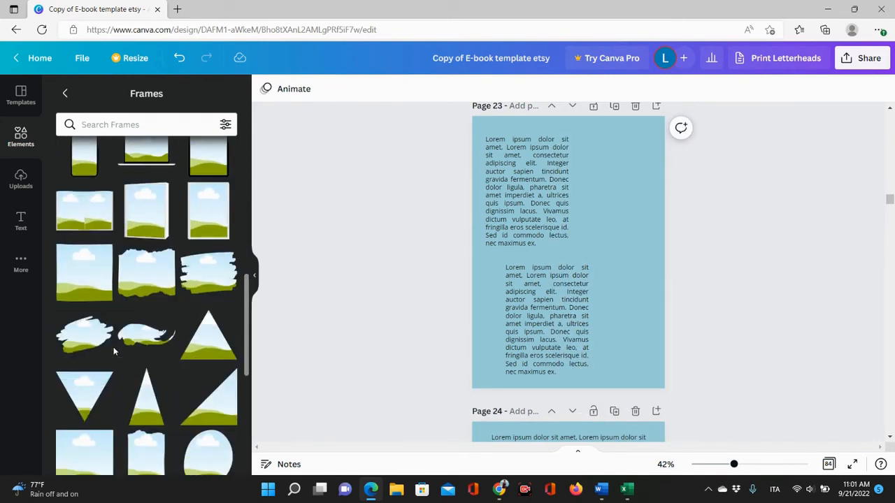
scroll(136, 269, down, 3)
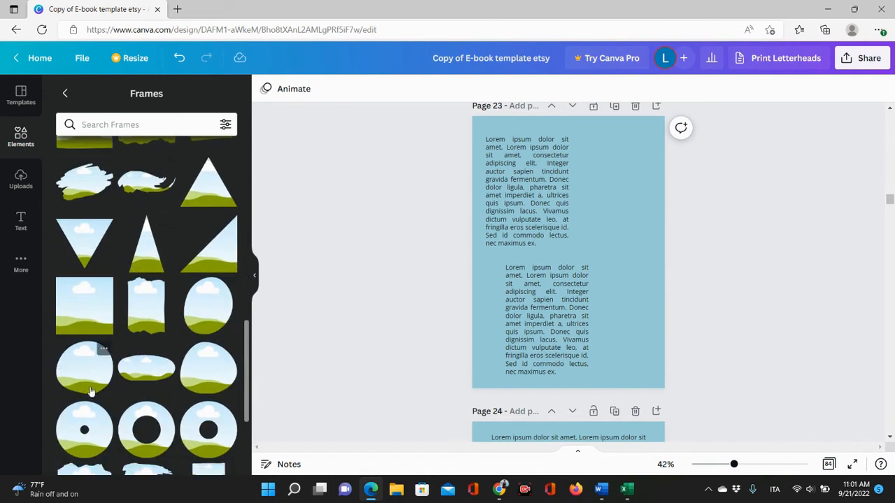
click(205, 318)
drag(608, 254, 643, 172)
drag(566, 225, 520, 345)
key(Delete)
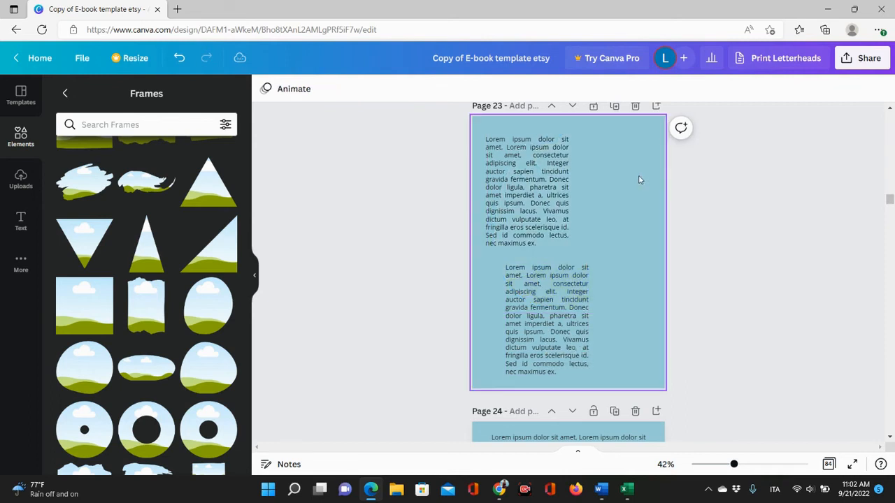
Place a stamp-edged landscape frame at the top of page 23 and enlarge it across the page width.
scroll(185, 318, down, 3)
scroll(185, 319, down, 3)
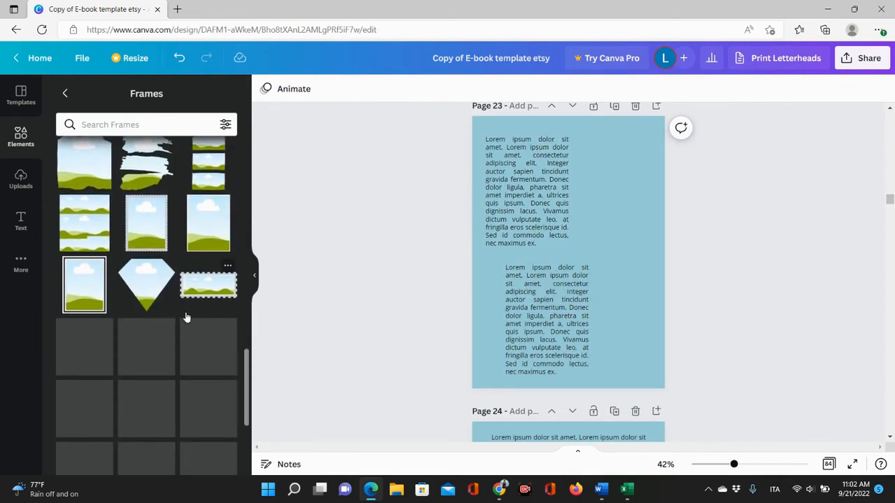
drag(213, 241, 527, 150)
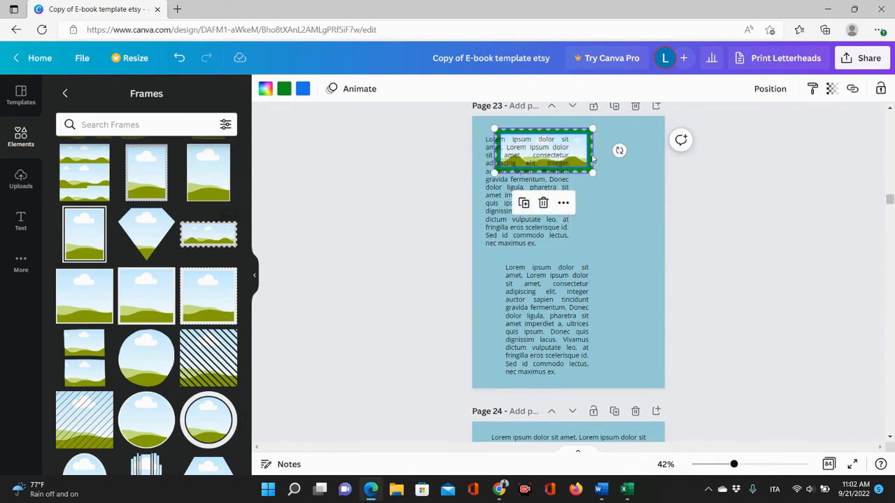
drag(592, 170, 654, 202)
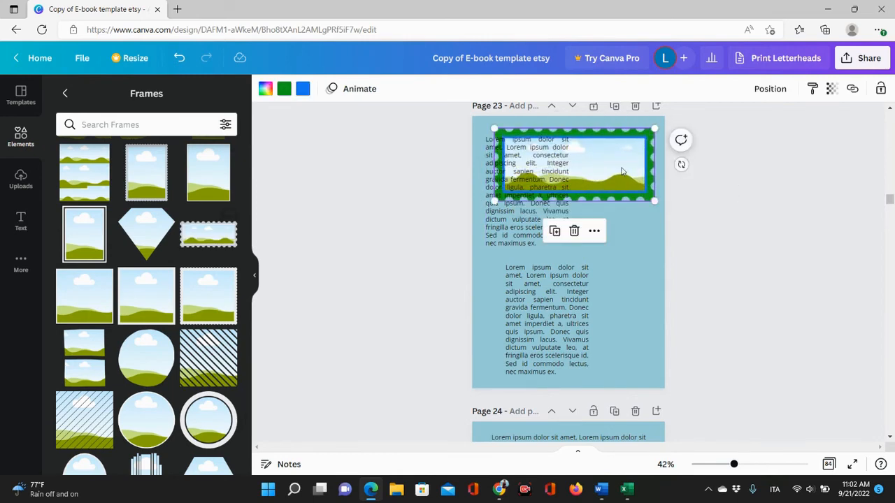
drag(623, 172, 632, 155)
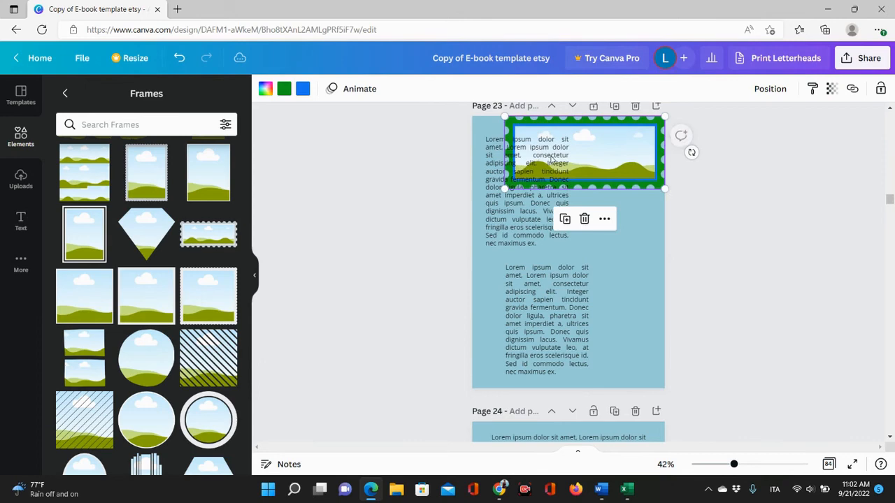
Recolour the stamp frame's green border to light pink and its blue inner edge to white.
click(283, 90)
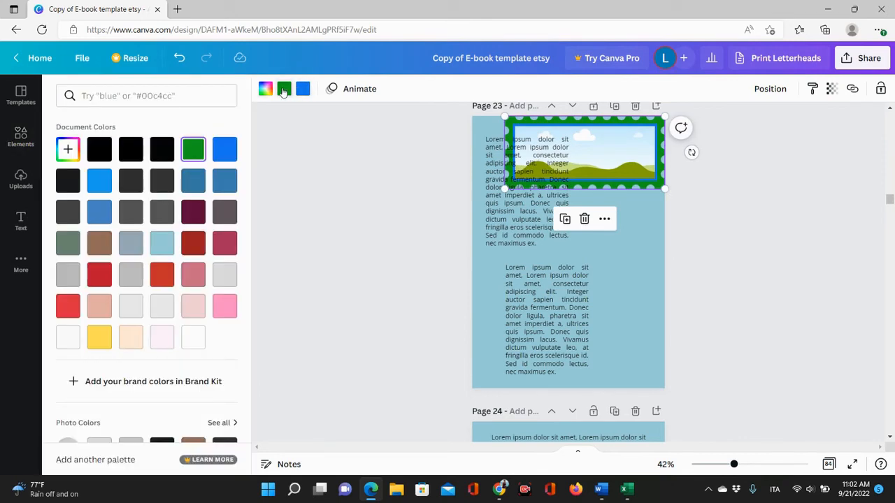
click(193, 305)
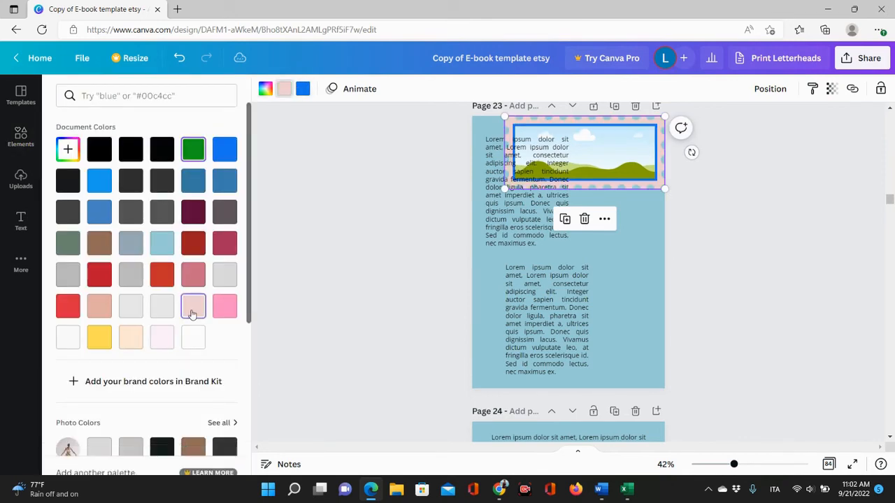
click(297, 94)
click(194, 338)
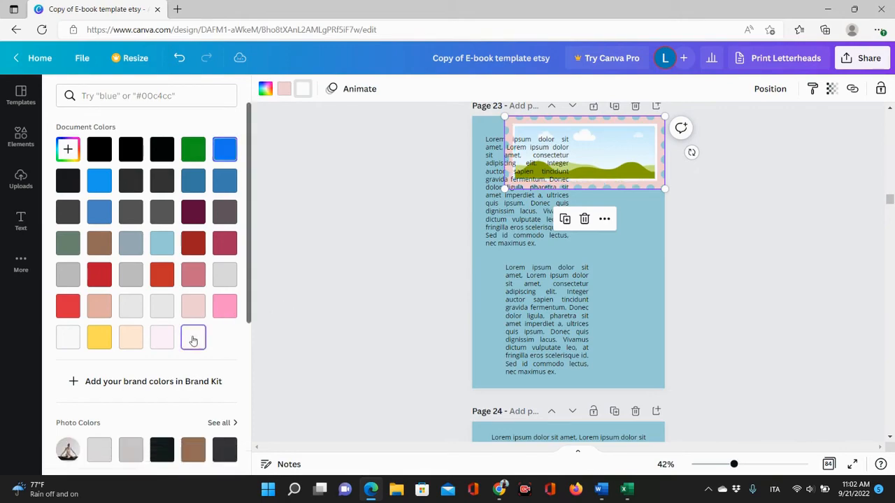
Reposition the stamp frame at the top centre of page 23, moving the text boxes below it.
scroll(726, 286, up, 6)
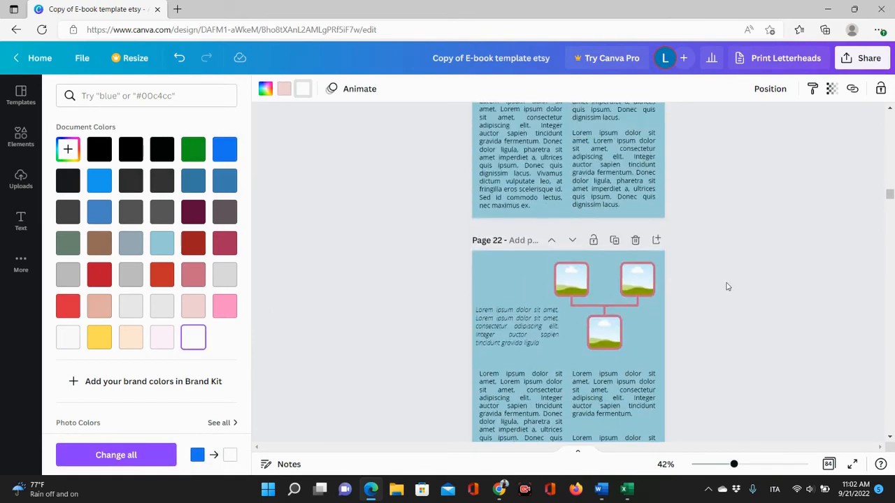
scroll(727, 286, down, 6)
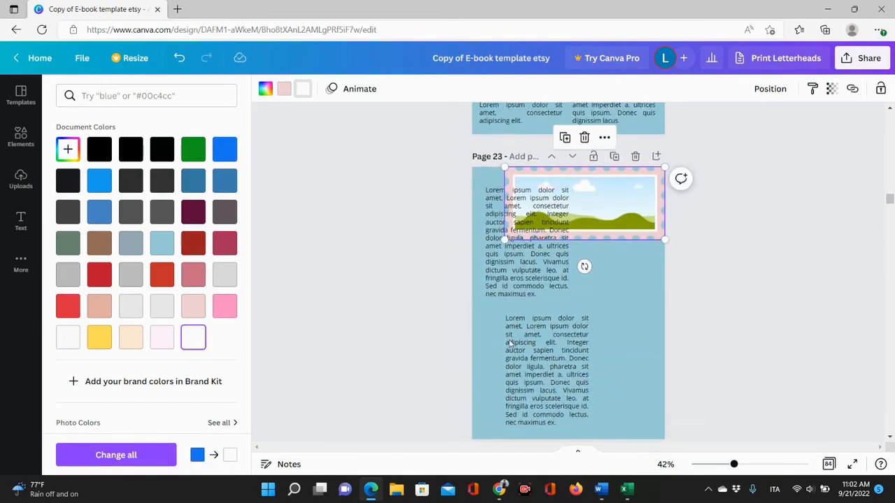
drag(510, 343, 587, 278)
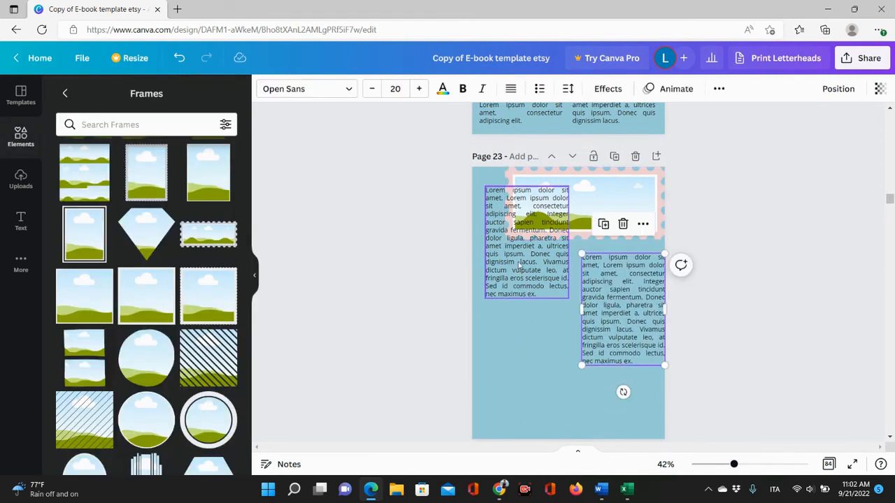
drag(519, 266, 515, 347)
click(594, 196)
drag(594, 195, 577, 205)
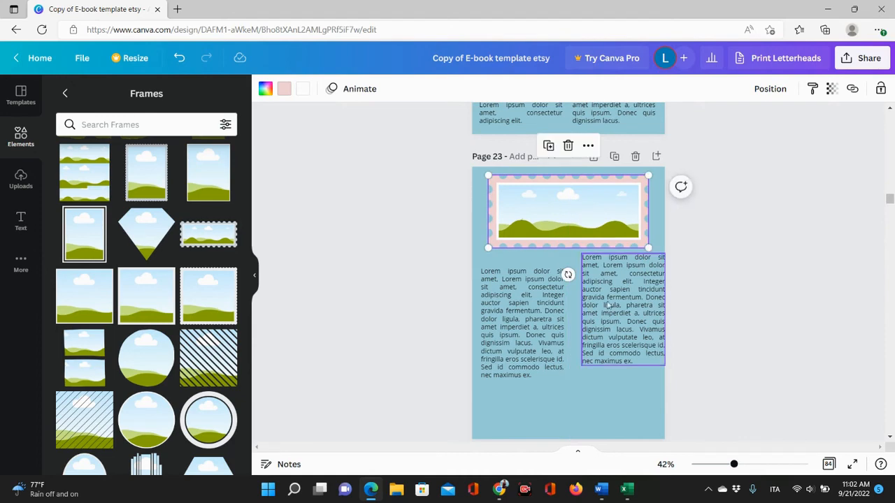
Widen the upper text box on page 23 to the full page width beneath the frame.
drag(607, 310, 498, 343)
click(614, 341)
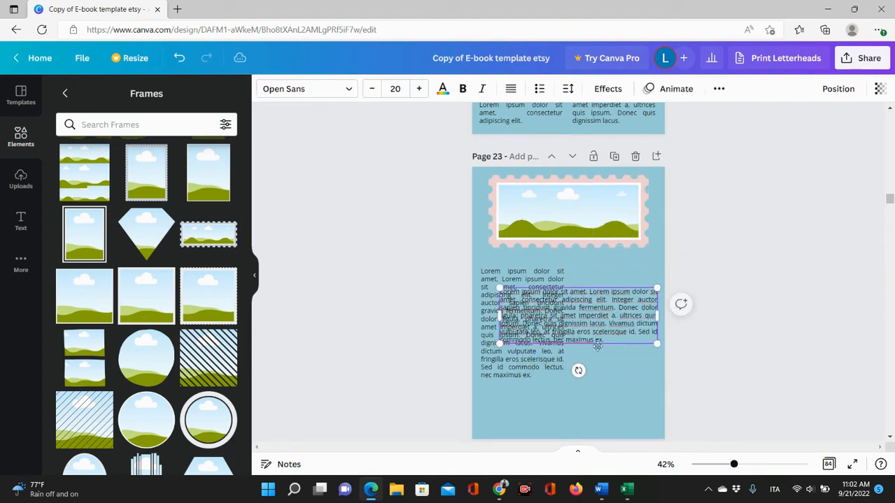
drag(580, 337, 602, 381)
click(602, 381)
drag(597, 328, 595, 392)
click(497, 314)
drag(570, 320, 650, 319)
mouse_move(560, 296)
mouse_down()
mouse_move(575, 316)
mouse_move(570, 308)
mouse_up()
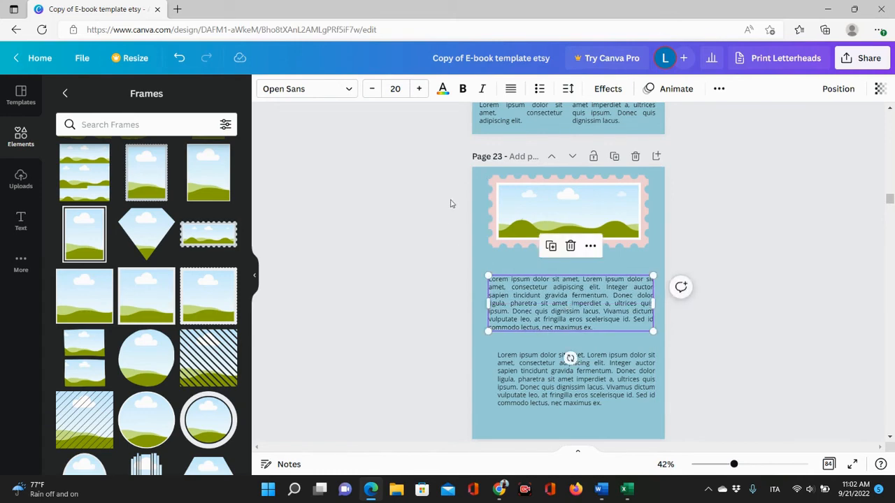
Widen and align the lower text box under the upper one, and nudge the stamp frame slightly down.
click(586, 390)
drag(585, 389, 581, 377)
click(703, 389)
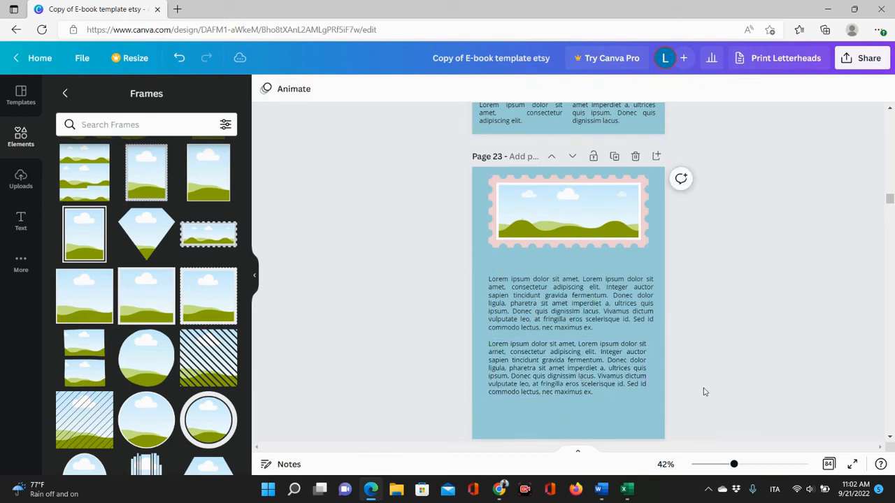
click(644, 374)
drag(648, 370, 654, 368)
click(788, 339)
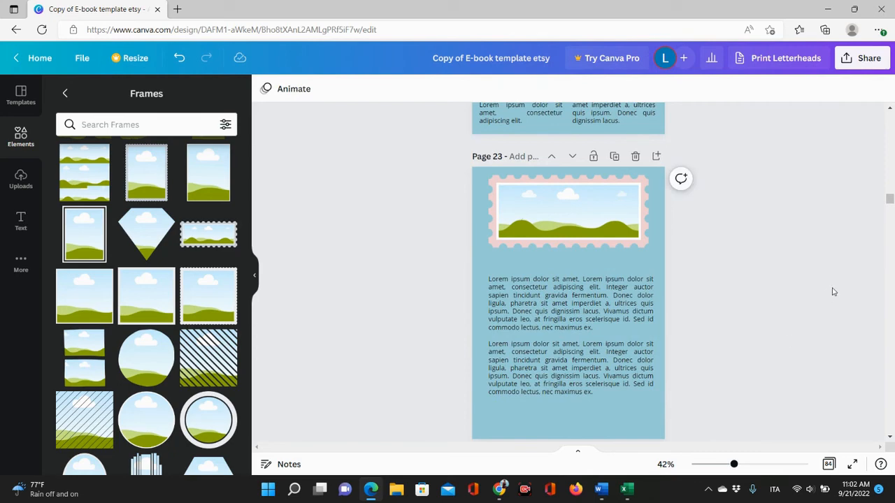
drag(559, 208, 559, 220)
click(803, 203)
Browse through the full Frames collection.
scroll(804, 203, down, 6)
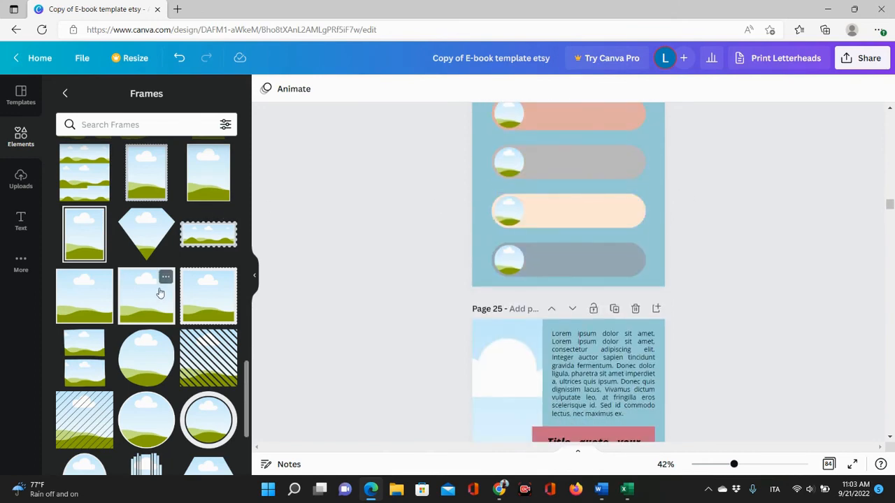
scroll(164, 279, down, 10)
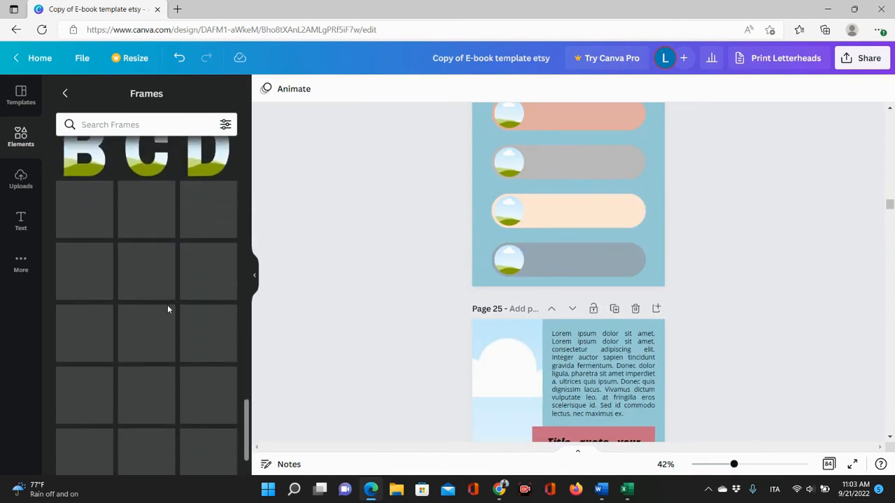
scroll(167, 311, down, 4)
scroll(165, 350, down, 3)
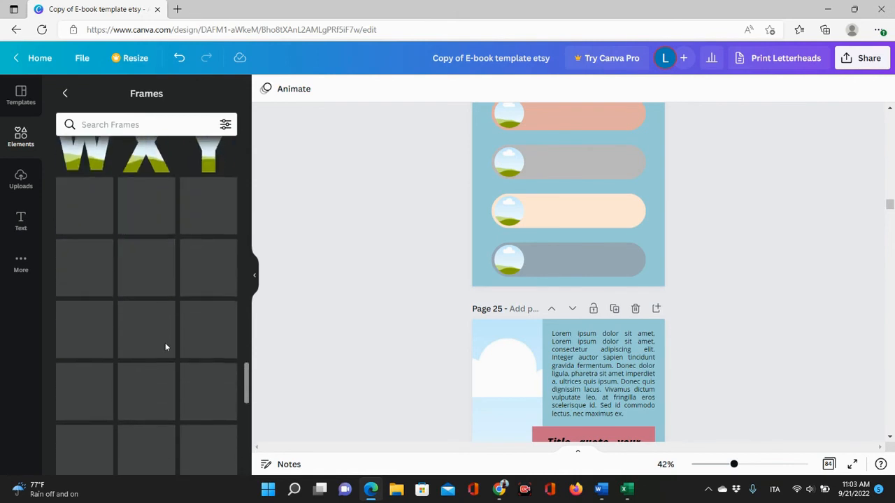
scroll(159, 291, down, 3)
scroll(159, 293, down, 3)
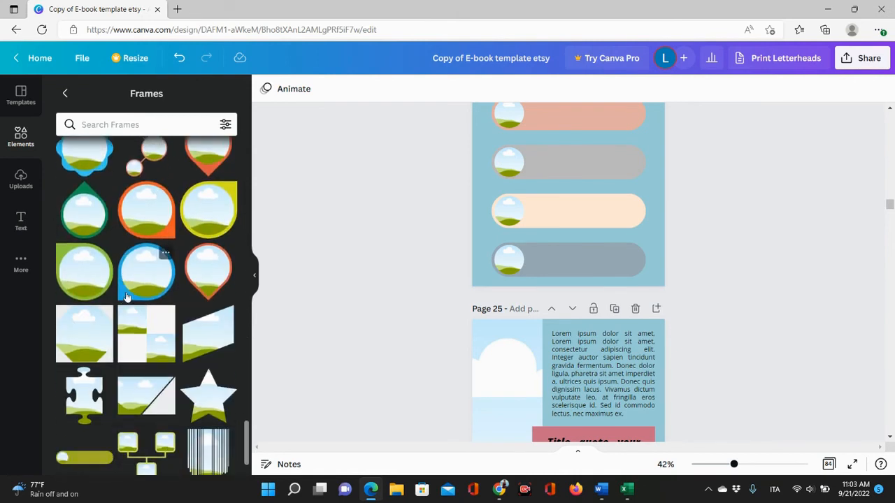
scroll(146, 297, down, 3)
scroll(170, 297, down, 5)
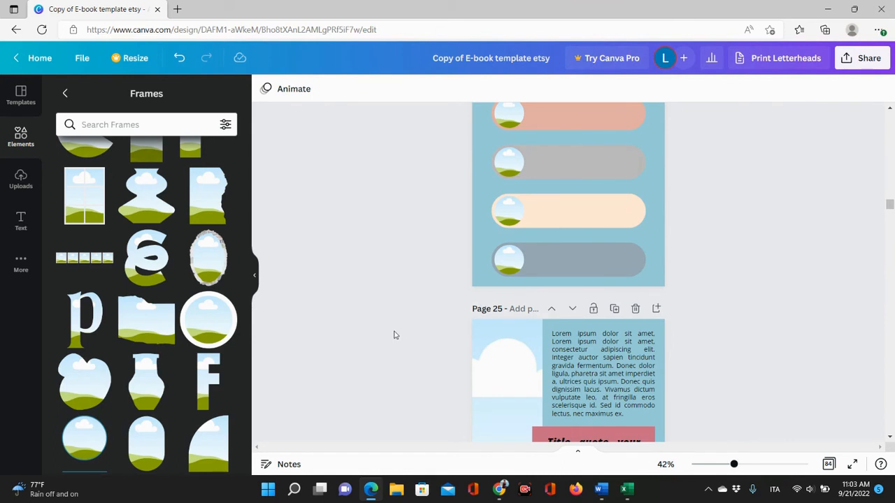
click(65, 93)
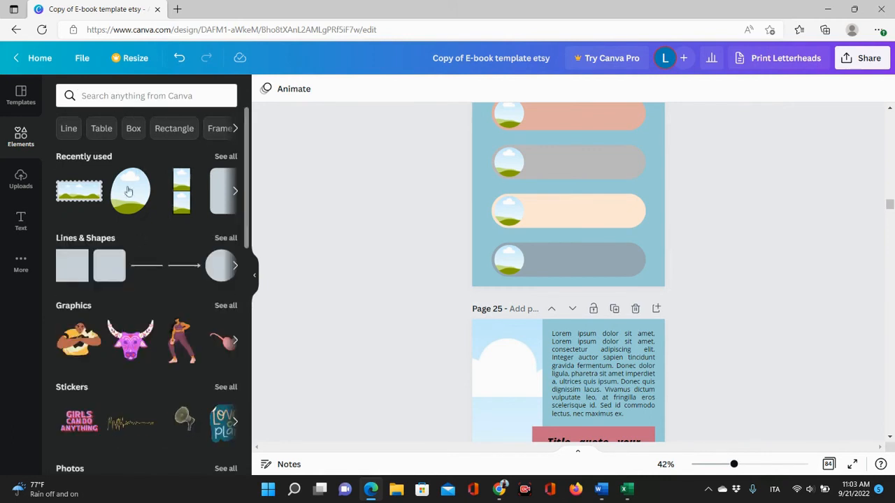
Search the elements for home decor and show only photos.
click(144, 95)
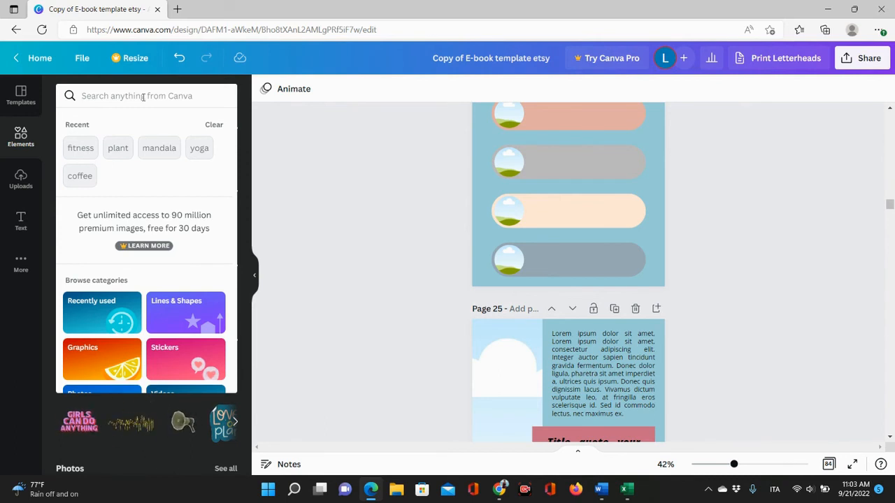
text(home de)
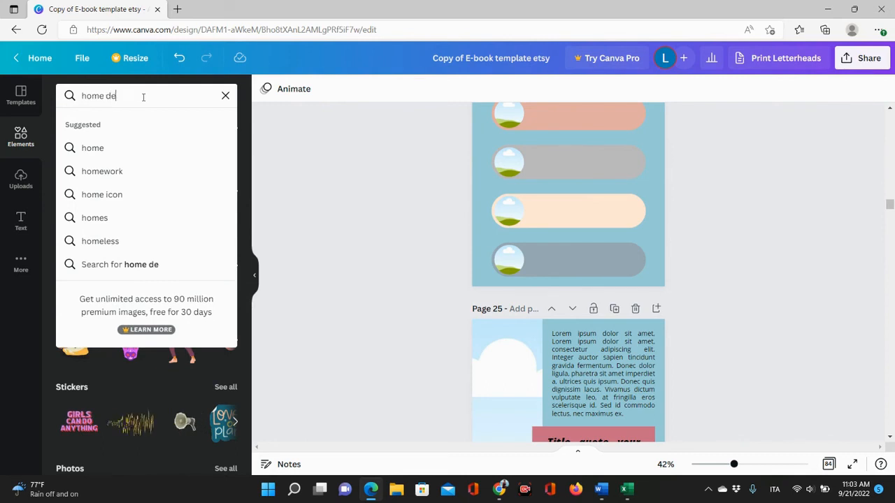
text(cor)
key(Return)
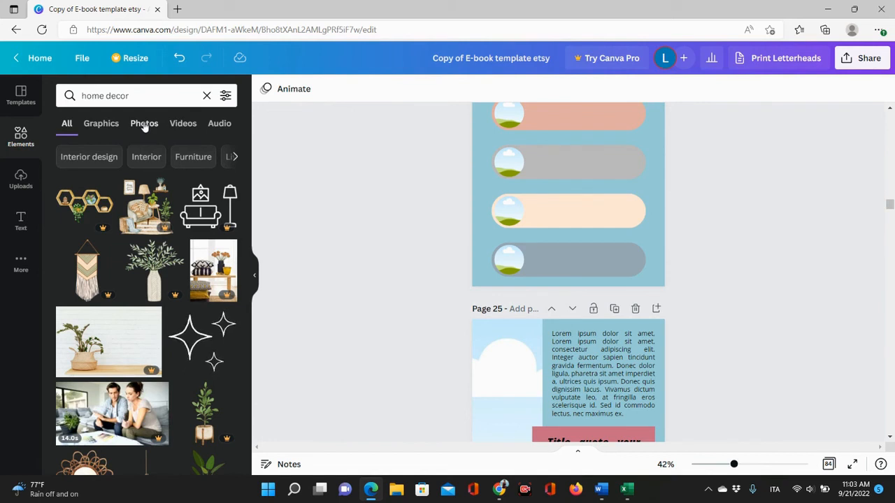
click(144, 124)
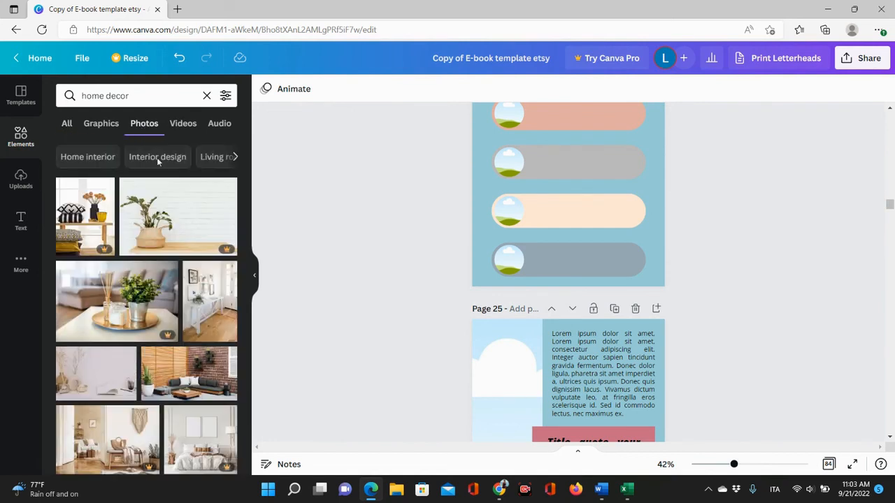
Filter the home decor photos to green colour and vertical orientation.
click(225, 96)
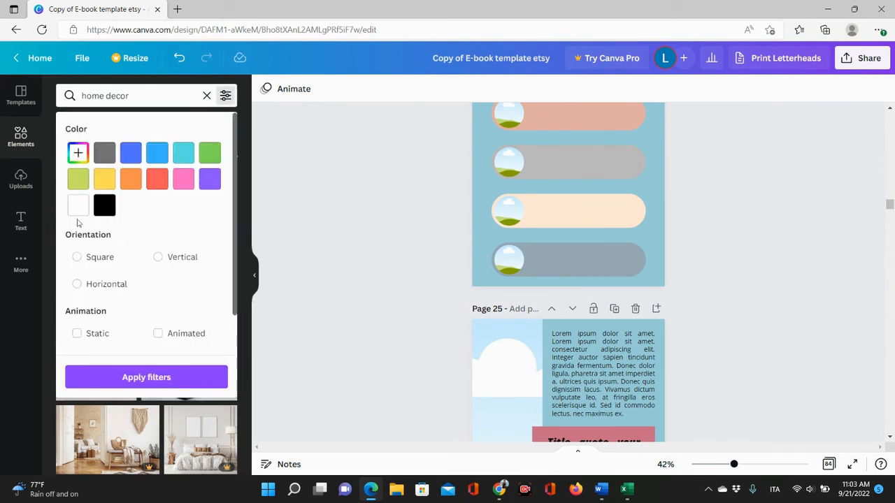
click(209, 154)
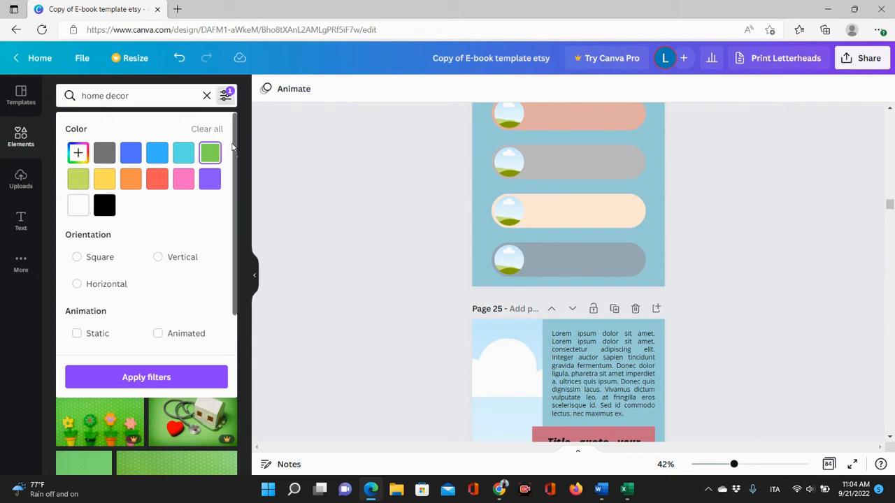
scroll(172, 237, down, 1)
scroll(175, 224, up, 1)
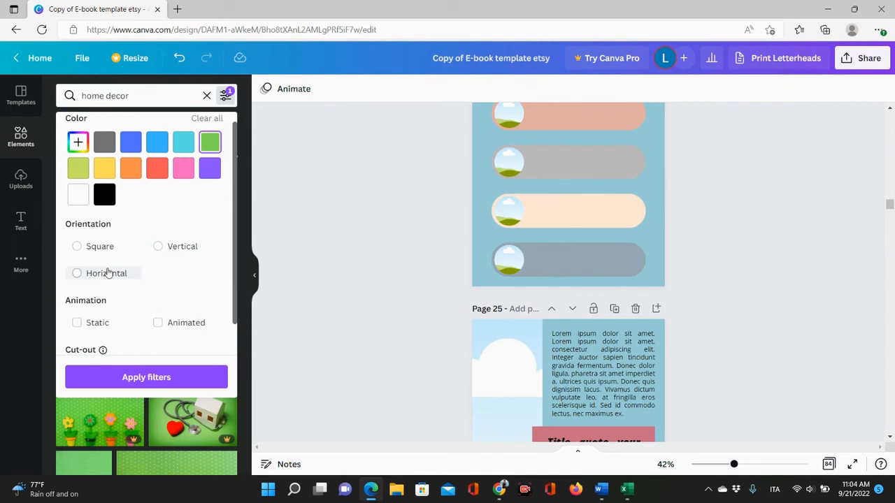
click(180, 250)
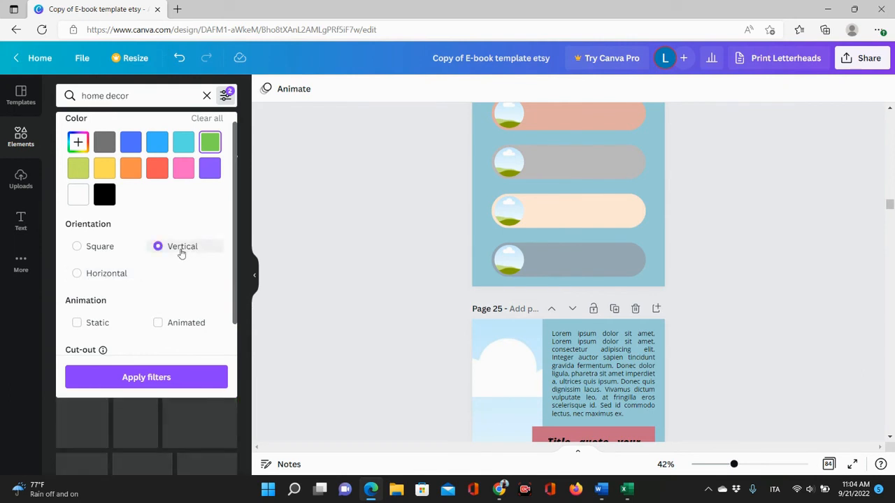
click(146, 378)
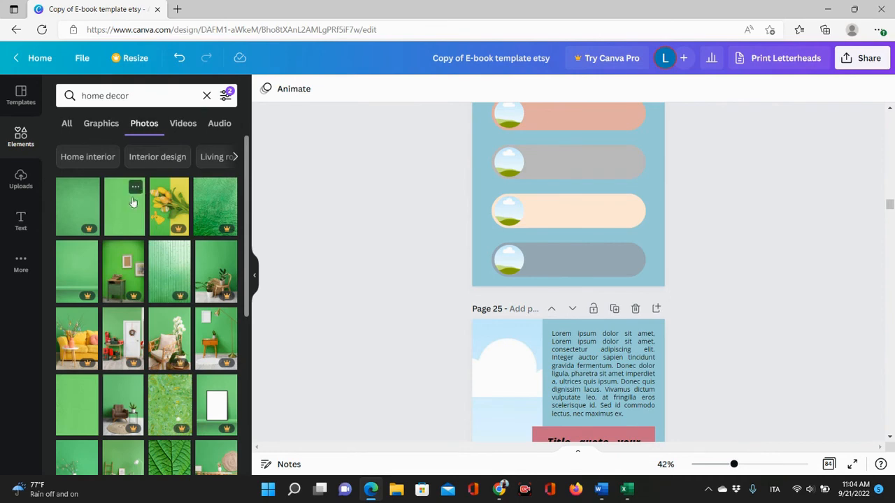
Place a plain green vertical photo into the tall image frame on the left of page 25.
scroll(167, 222, down, 3)
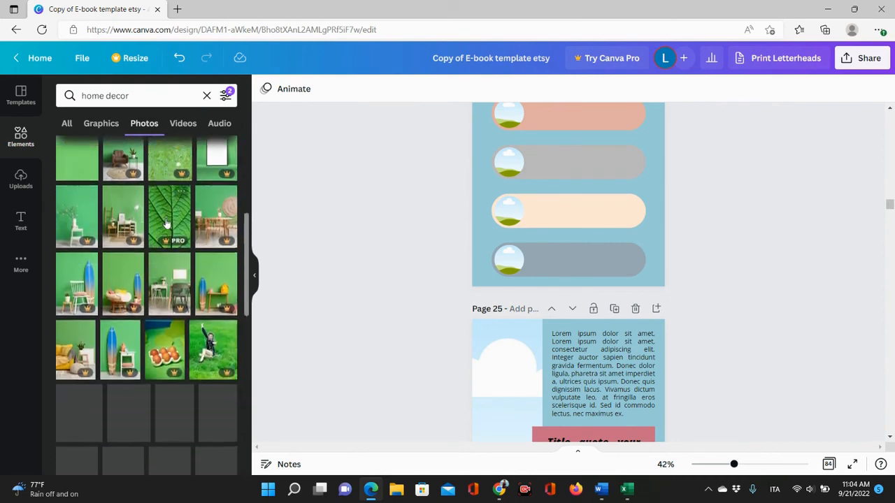
scroll(167, 222, down, 5)
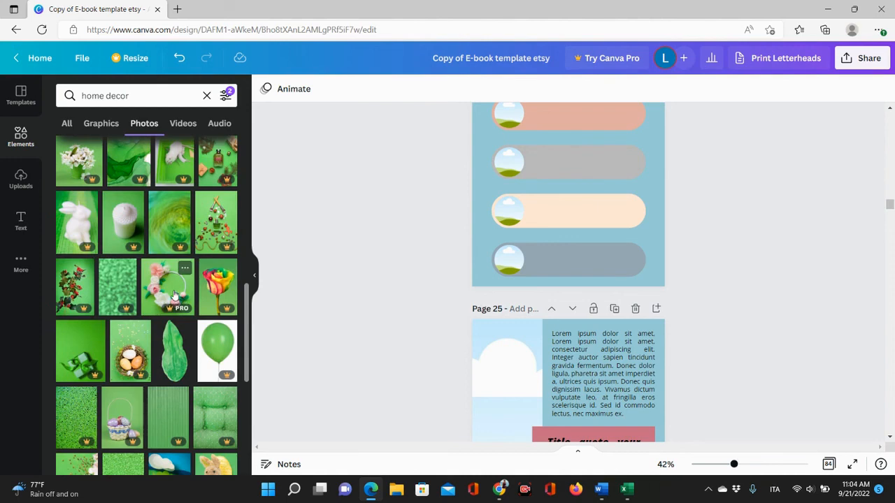
scroll(175, 294, down, 8)
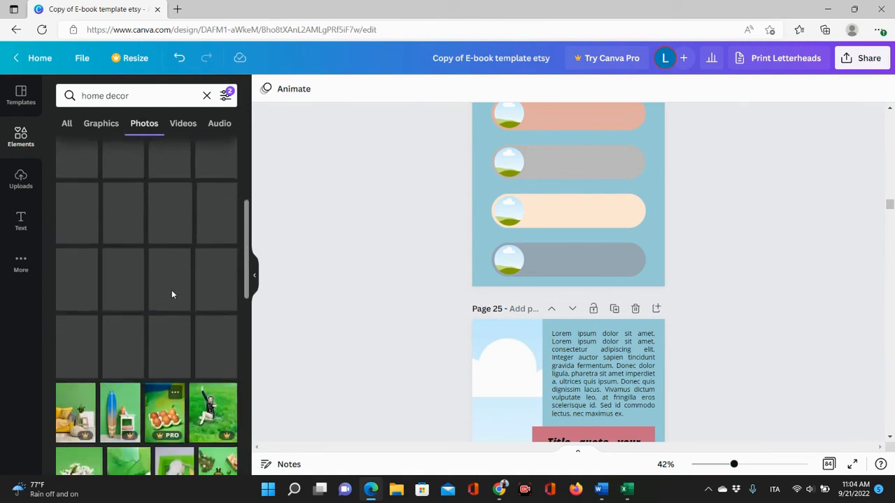
scroll(172, 295, up, 4)
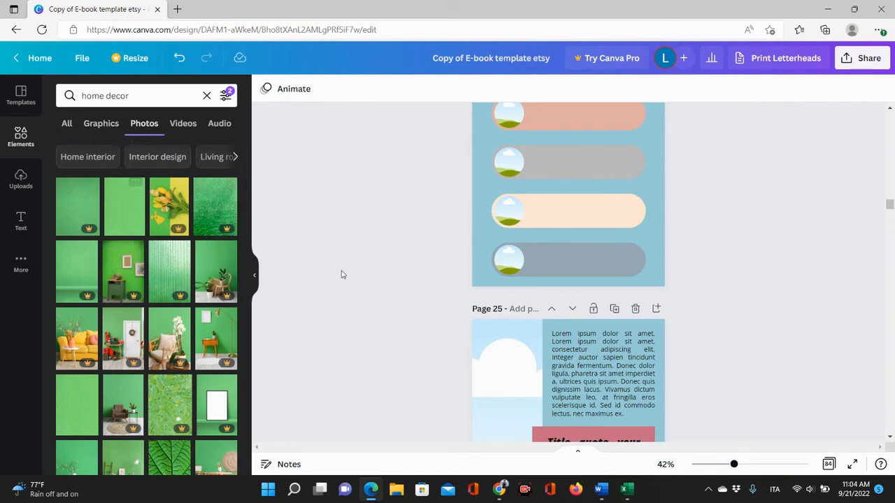
scroll(340, 273, up, 2)
scroll(332, 262, down, 5)
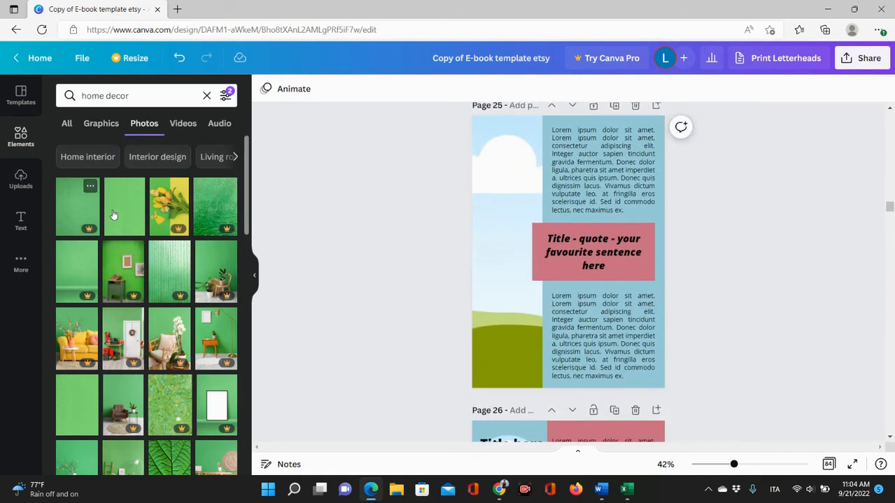
drag(129, 215, 503, 234)
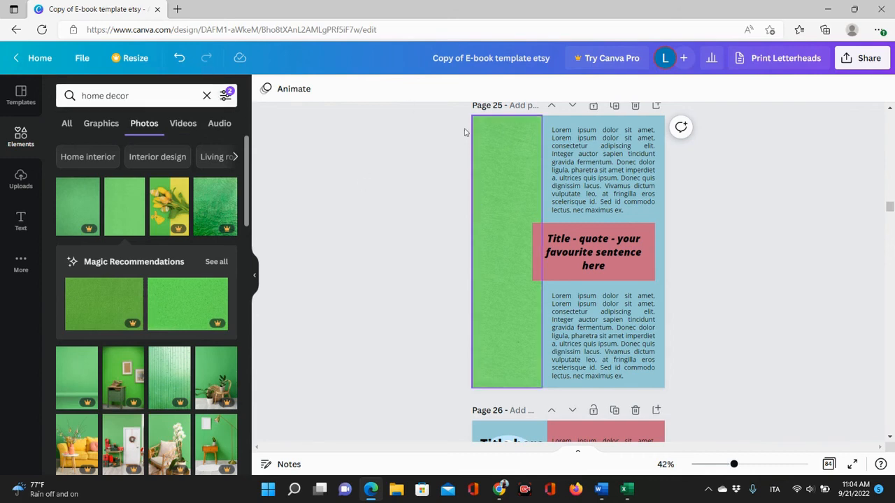
Filter the home decor photos by the custom pink colour #E8B5B5.
click(225, 97)
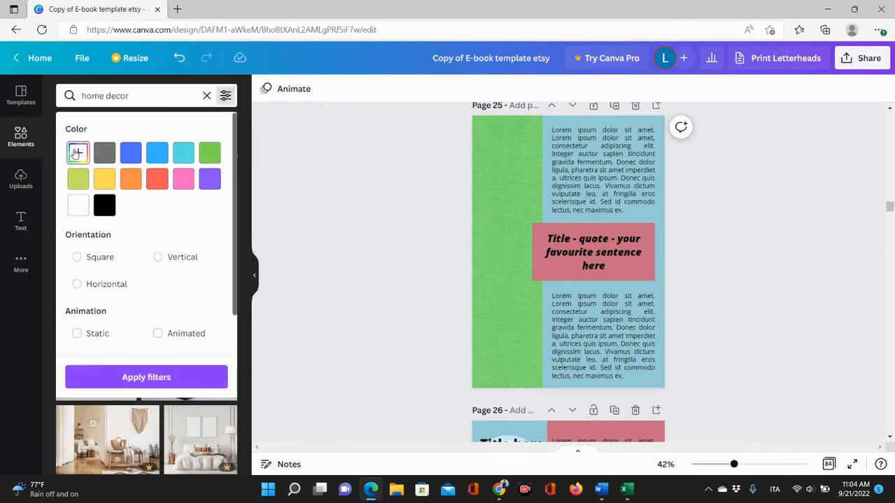
click(77, 153)
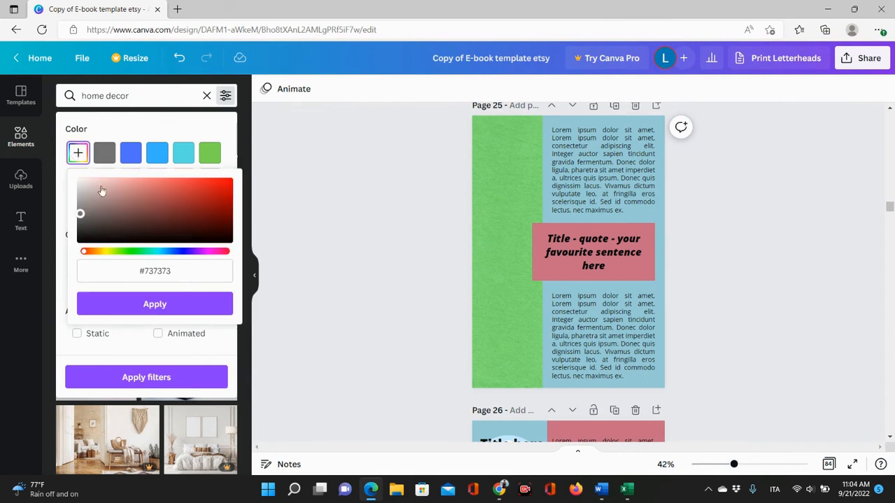
click(96, 184)
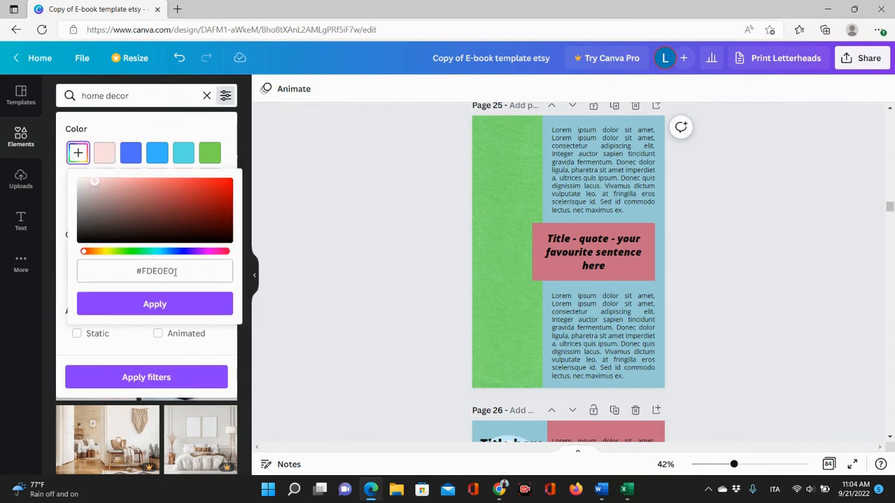
click(111, 186)
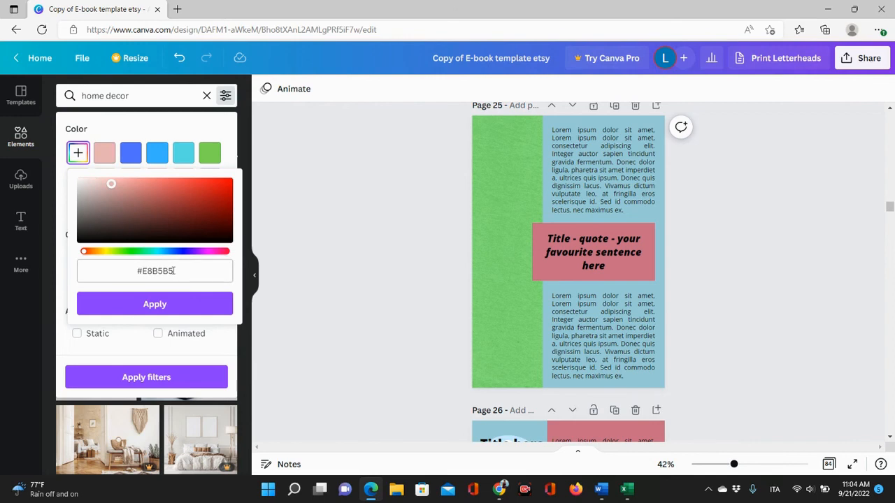
drag(137, 272, 170, 271)
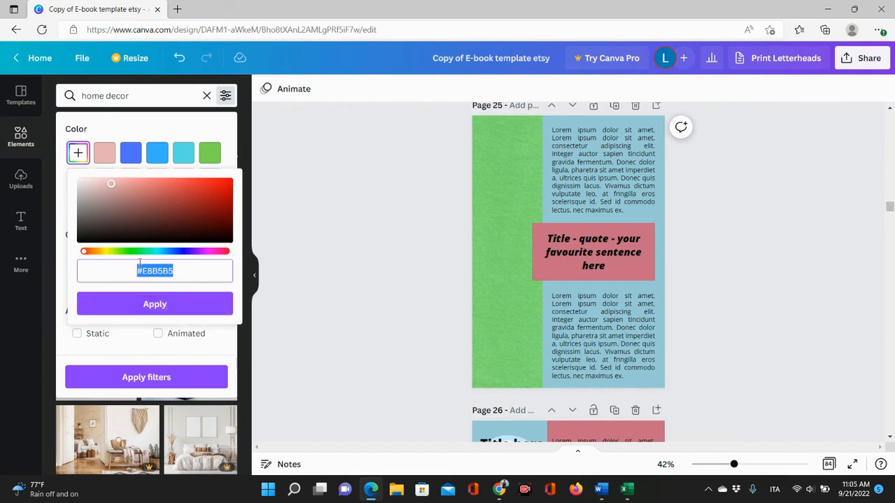
click(160, 306)
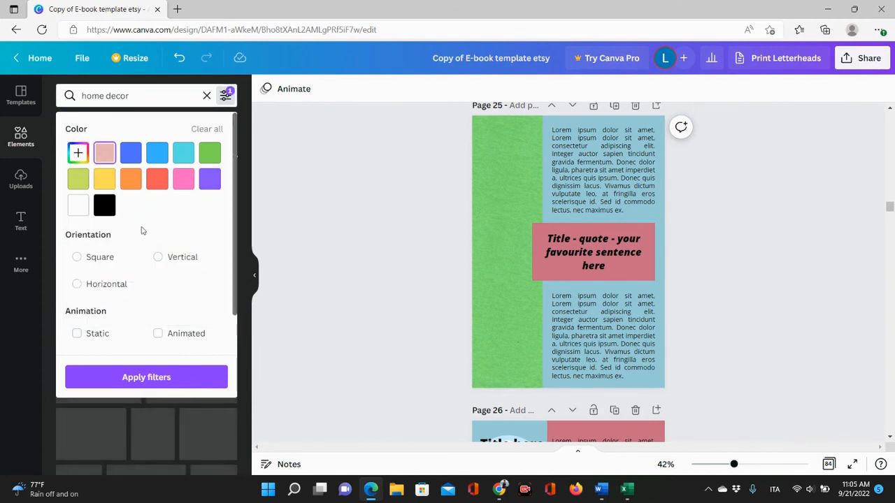
click(160, 376)
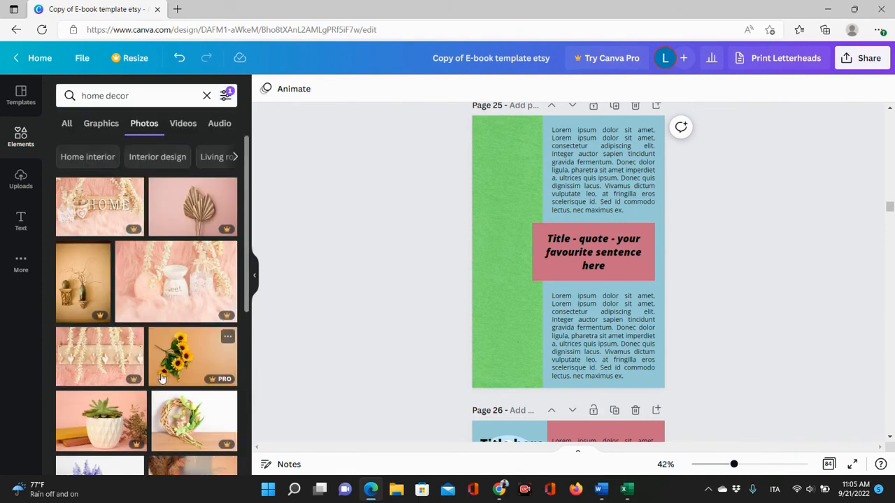
scroll(202, 304, down, 10)
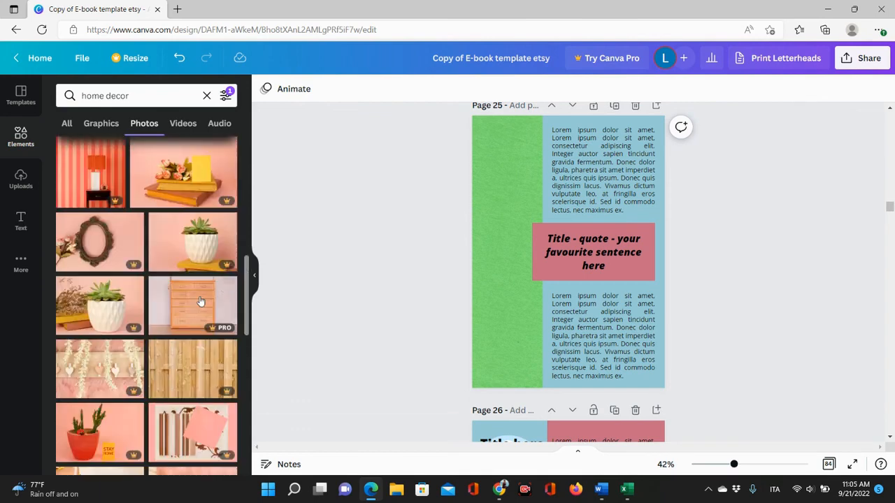
scroll(200, 302, up, 10)
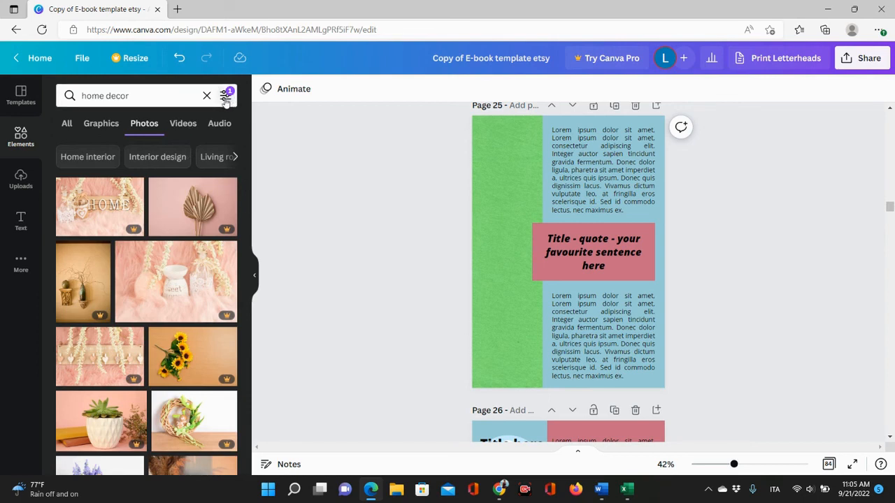
Clear the colour filter and limit the home decor photos to vertical orientation.
click(226, 95)
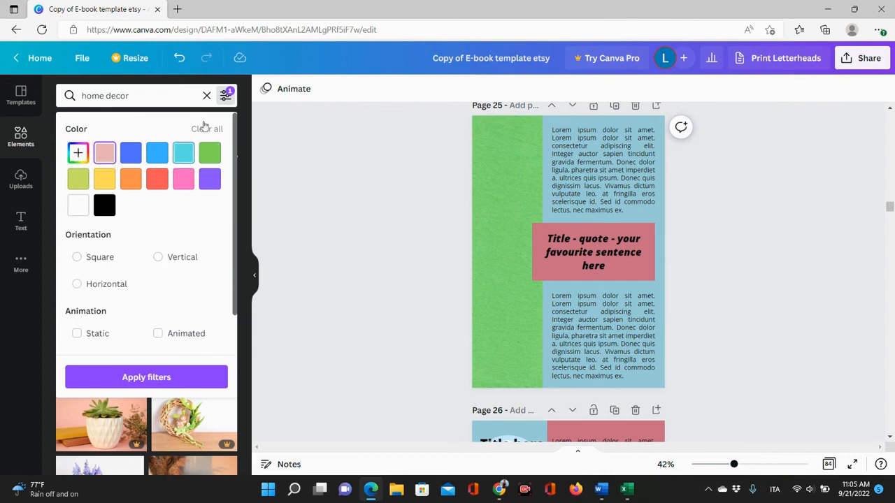
click(204, 128)
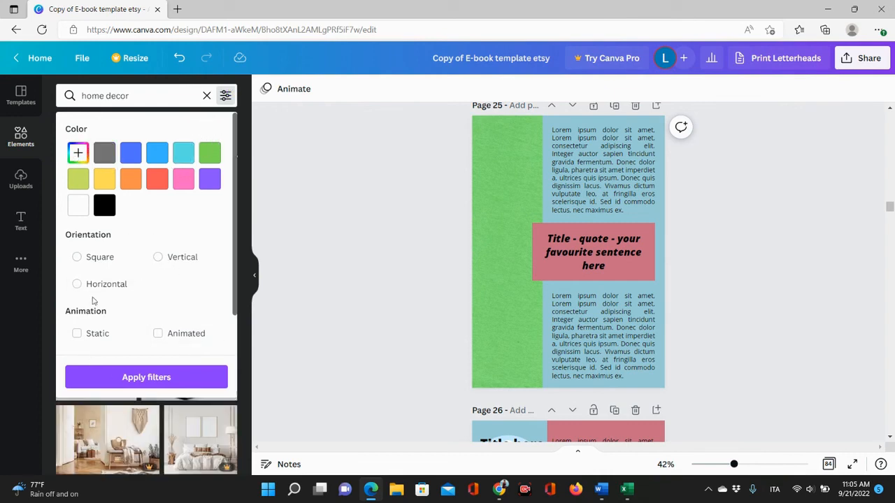
click(176, 259)
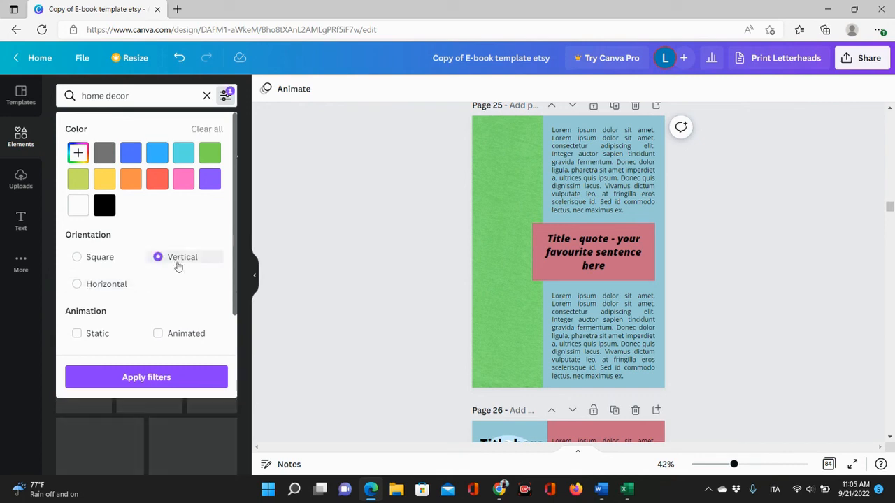
click(186, 378)
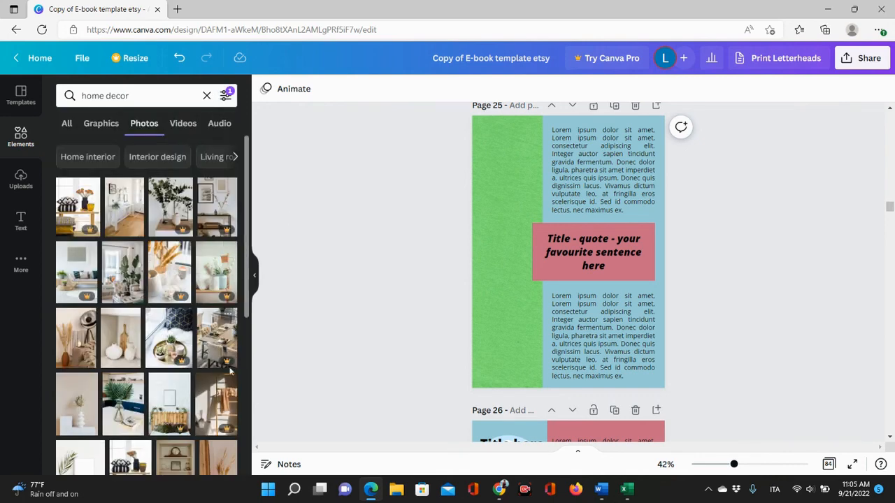
Place a vase with blossoming branches photo into the tall image frame on page 25.
scroll(138, 374, down, 3)
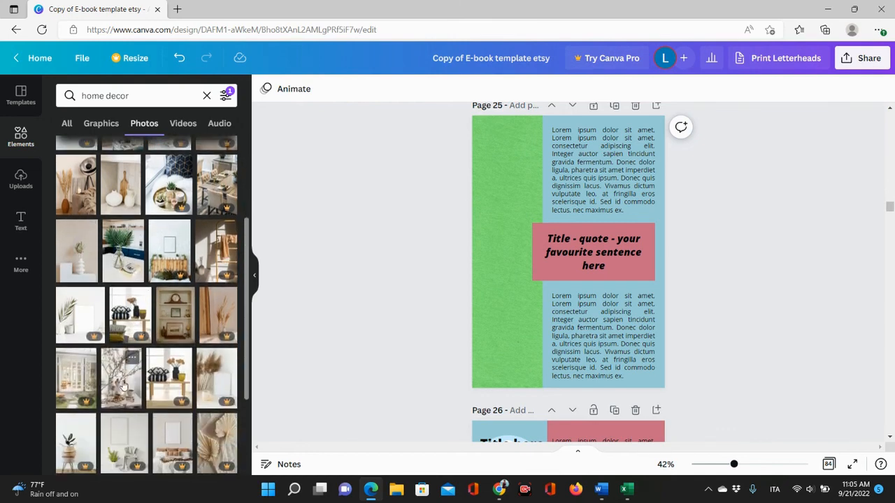
drag(124, 384, 494, 241)
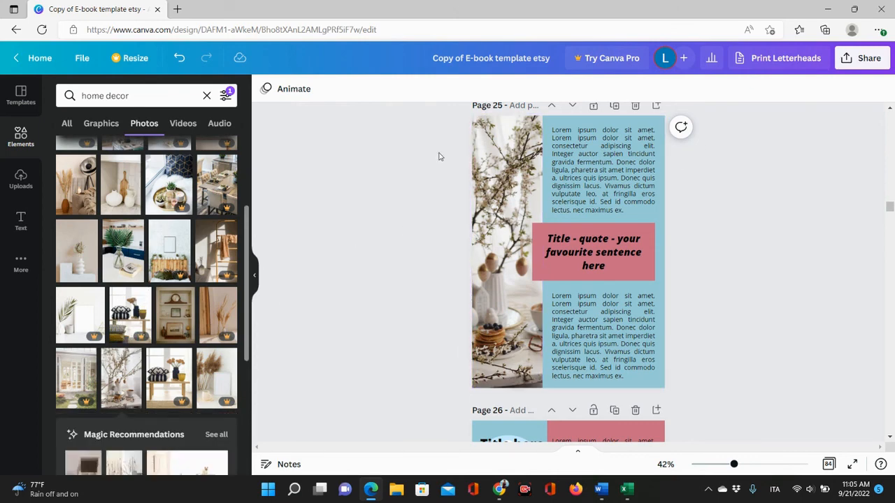
Fill the three circular frames on page 26 with vertical home decor photos.
scroll(442, 141, down, 5)
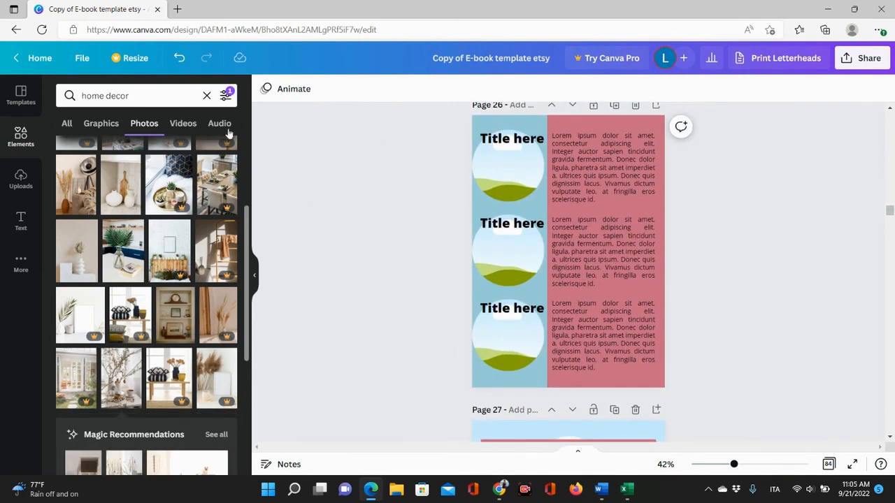
drag(119, 257, 496, 176)
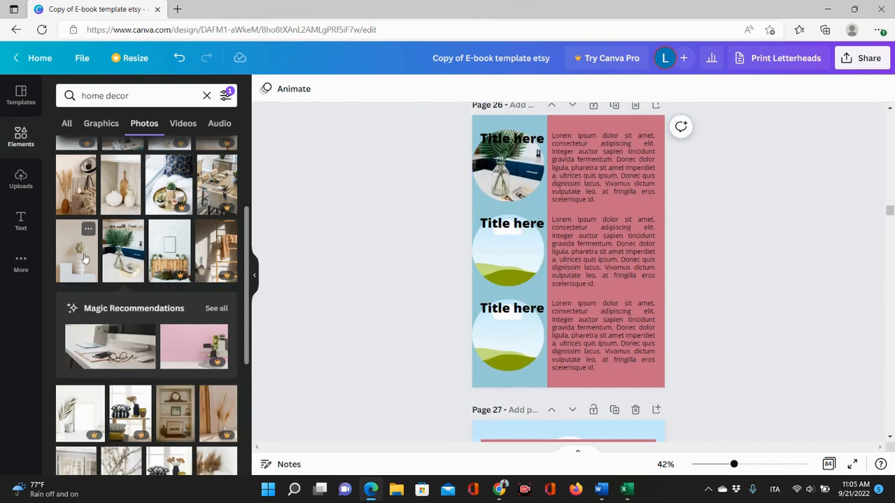
drag(83, 259, 476, 261)
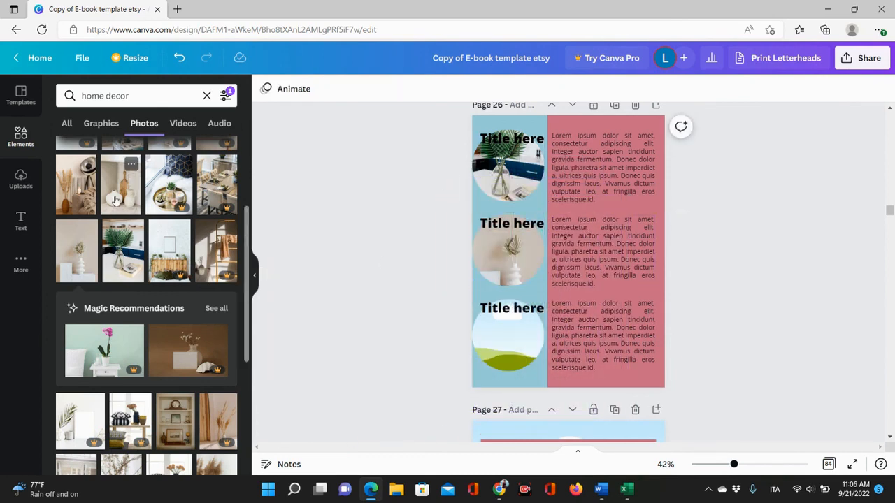
drag(117, 201, 496, 356)
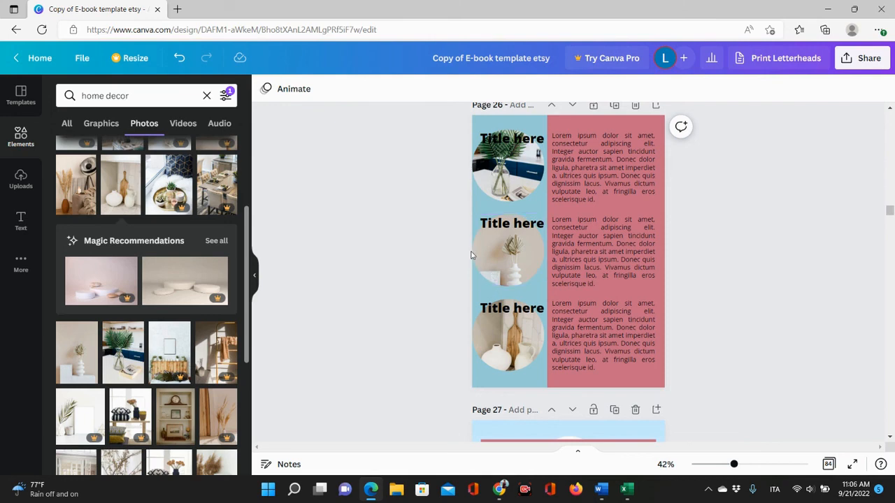
Delete the title text above the top circle photo on page 26.
scroll(210, 280, down, 3)
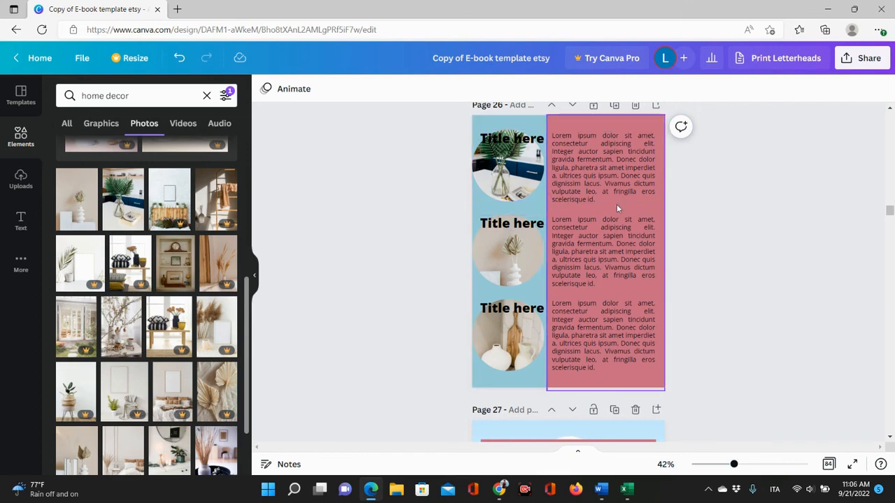
click(506, 223)
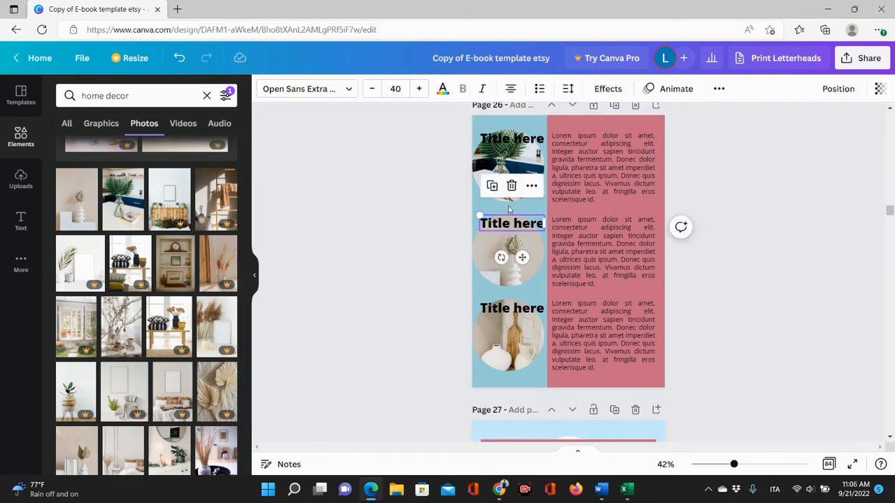
drag(510, 222, 510, 138)
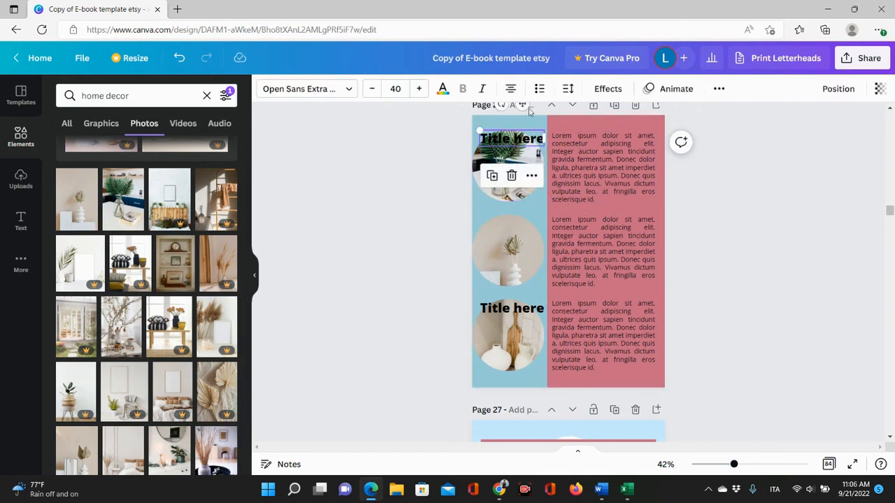
click(511, 175)
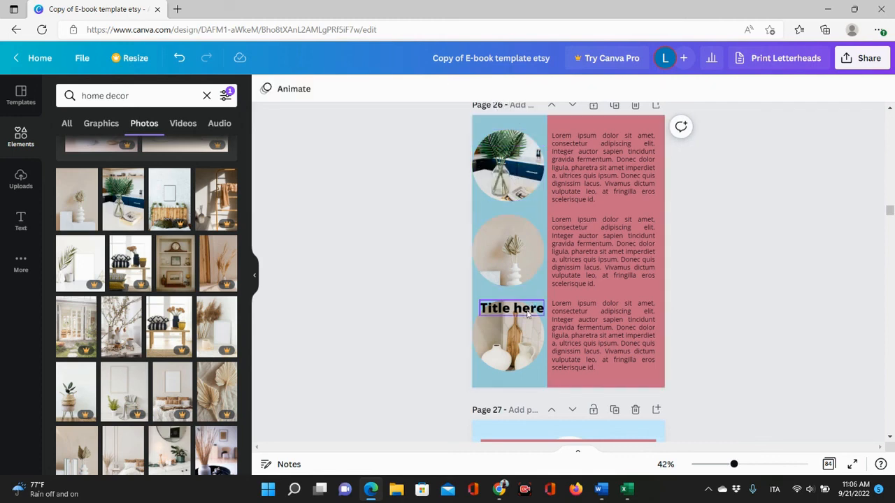
Duplicate the bottom "Title here" text and move the copy above the middle circle photo.
click(527, 314)
key(ctrl+d)
drag(505, 309, 499, 215)
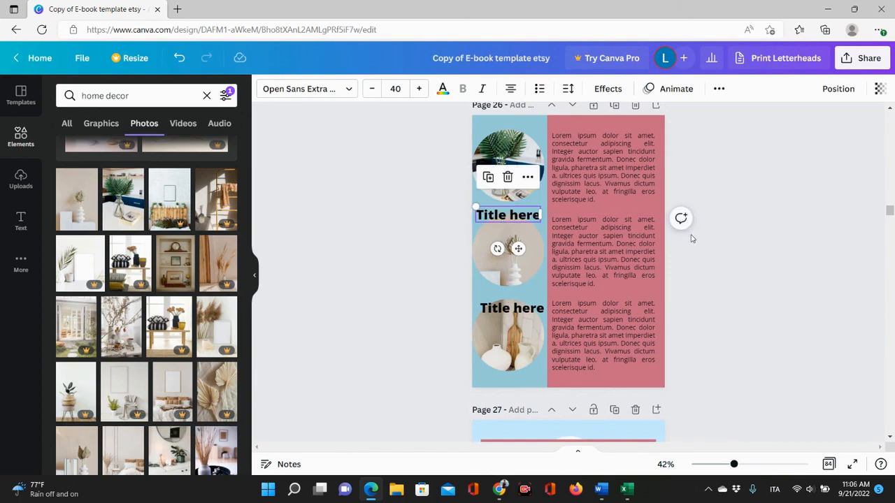
scroll(688, 230, down, 3)
scroll(692, 242, up, 4)
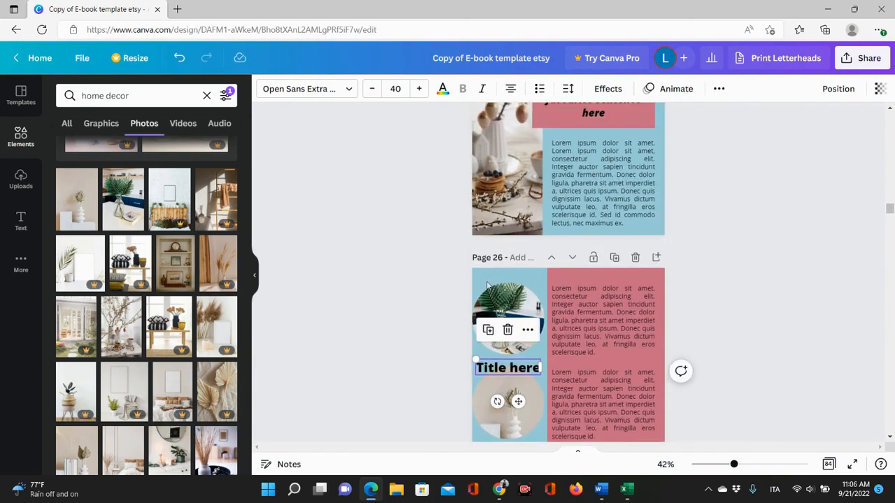
Move the circle-photo page up two places in the page order so it becomes page 24.
click(553, 259)
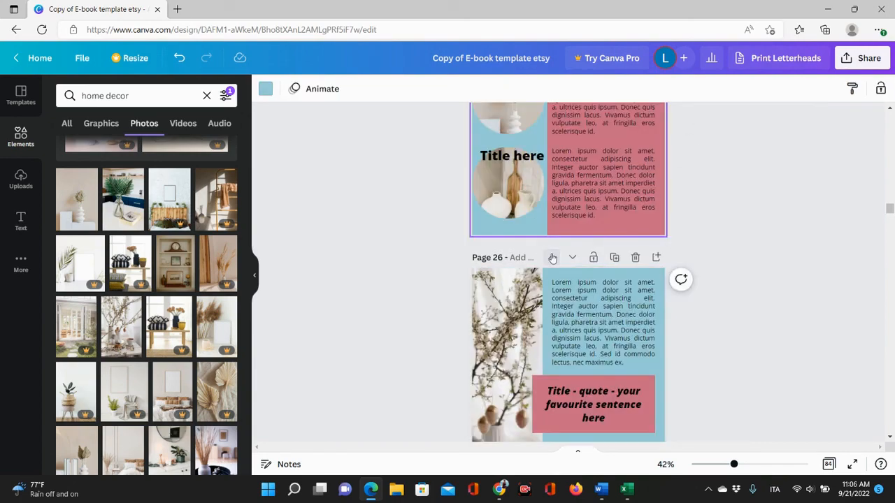
scroll(683, 284, up, 3)
scroll(683, 283, up, 2)
scroll(684, 284, down, 2)
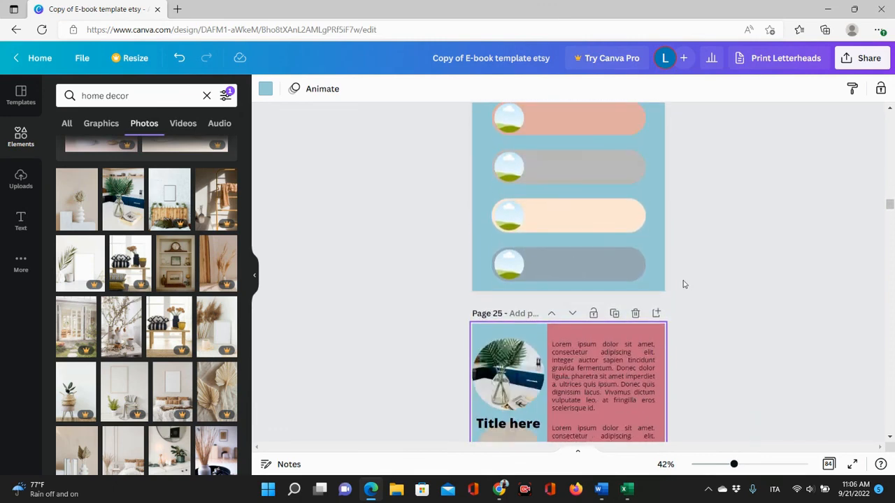
click(517, 332)
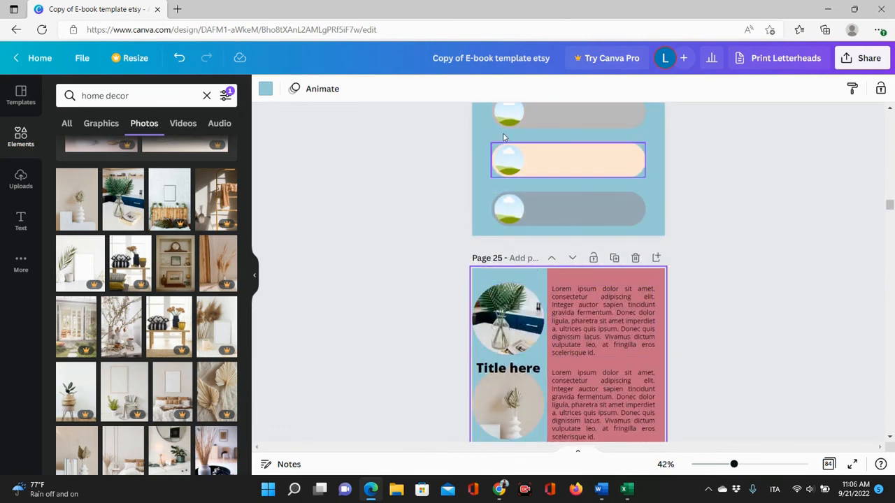
click(552, 259)
scroll(586, 236, down, 5)
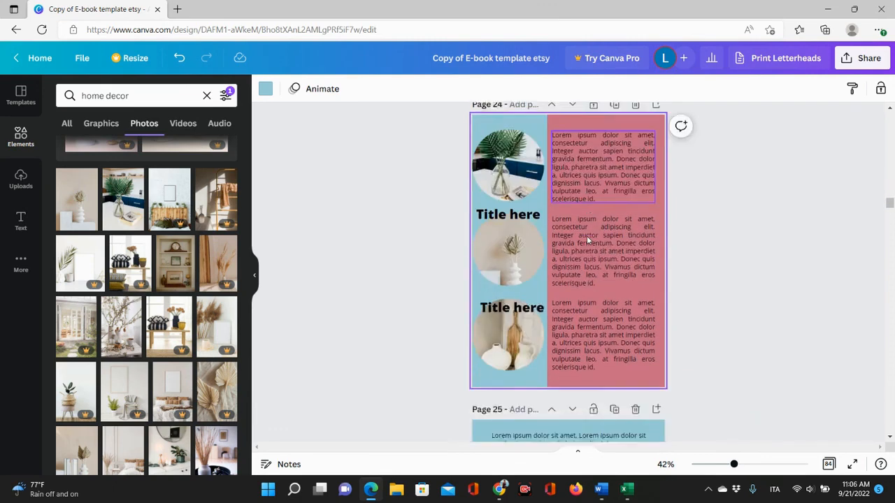
scroll(717, 271, down, 10)
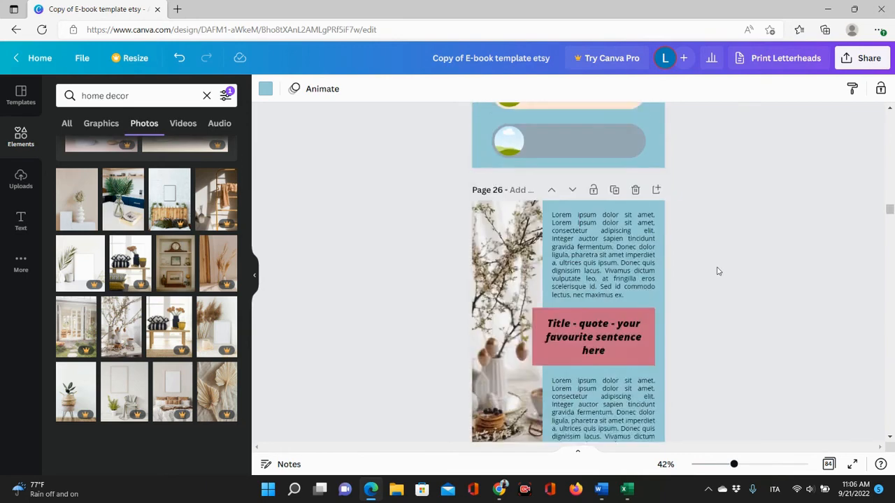
scroll(717, 270, up, 3)
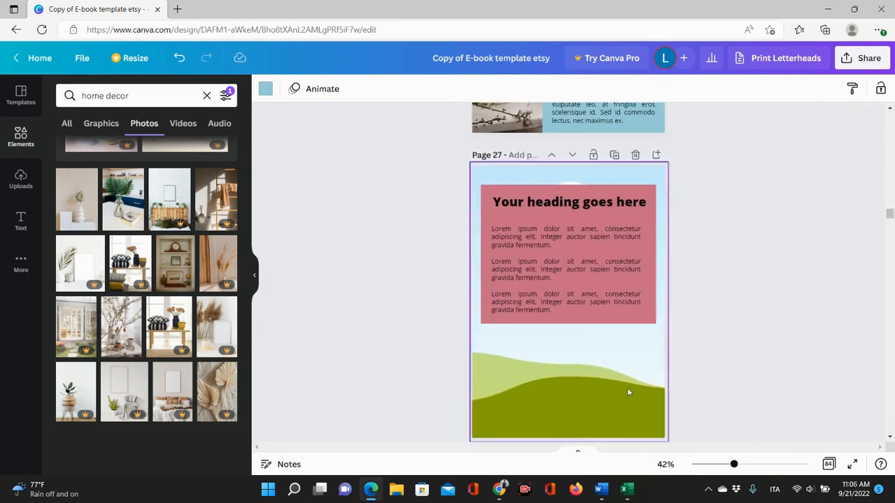
Delete page 27 and undo the deletion.
click(634, 155)
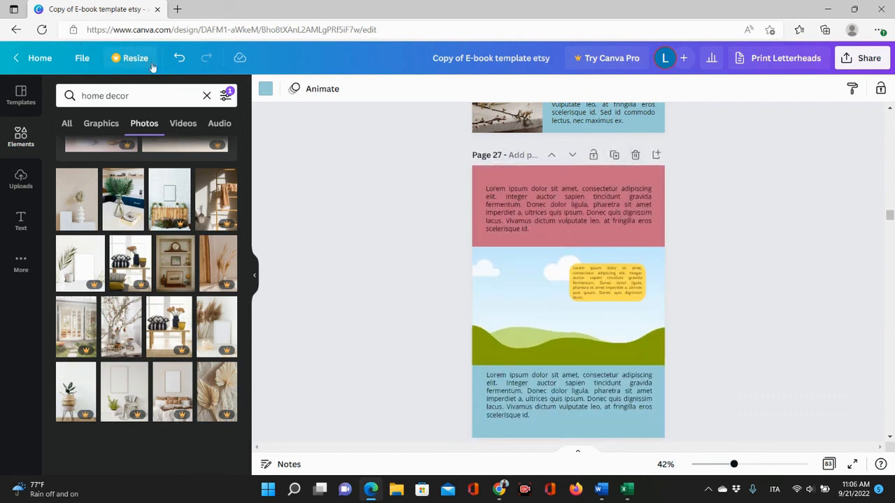
click(180, 59)
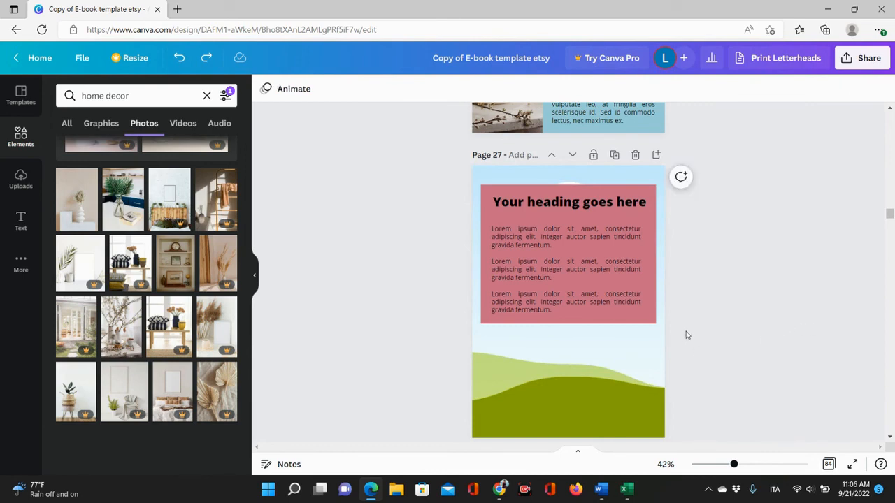
scroll(687, 335, down, 7)
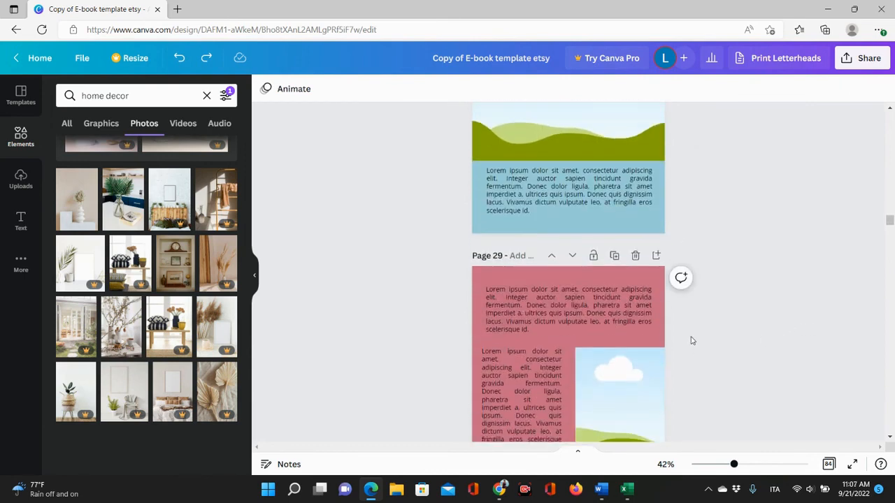
scroll(747, 410, down, 5)
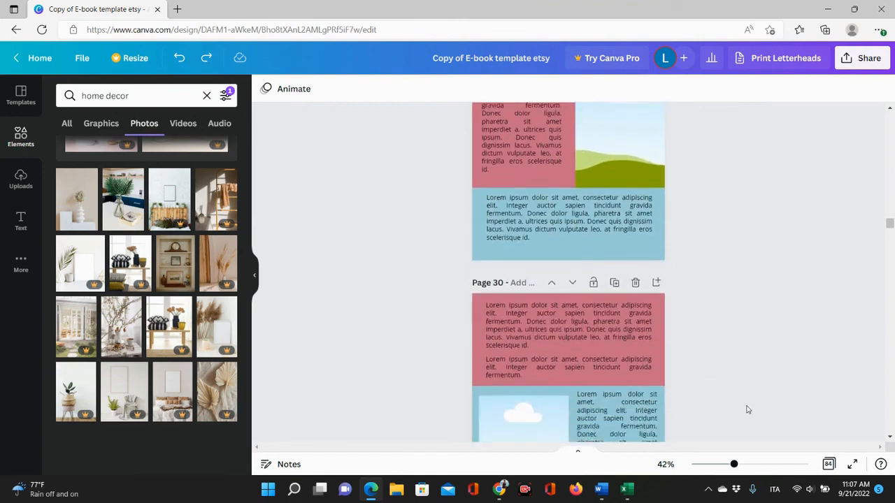
Scroll through the remaining template pages down to page 34 and back up to review their layouts.
scroll(748, 410, down, 10)
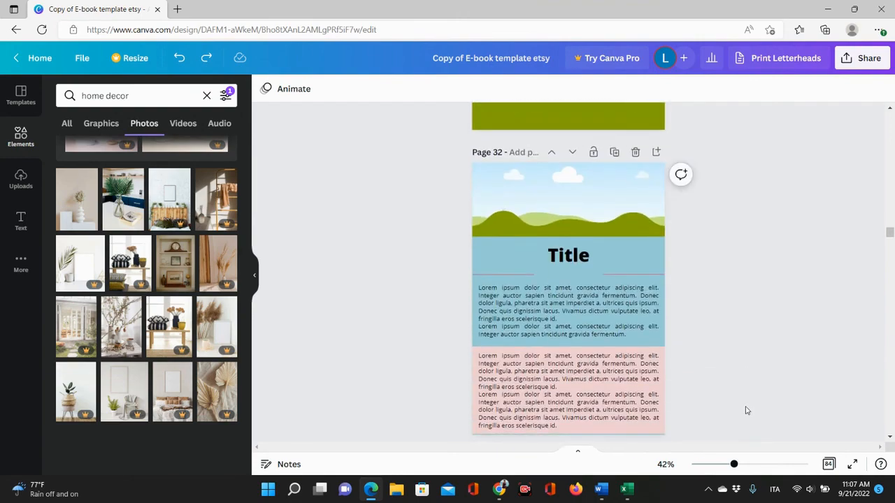
scroll(746, 411, down, 5)
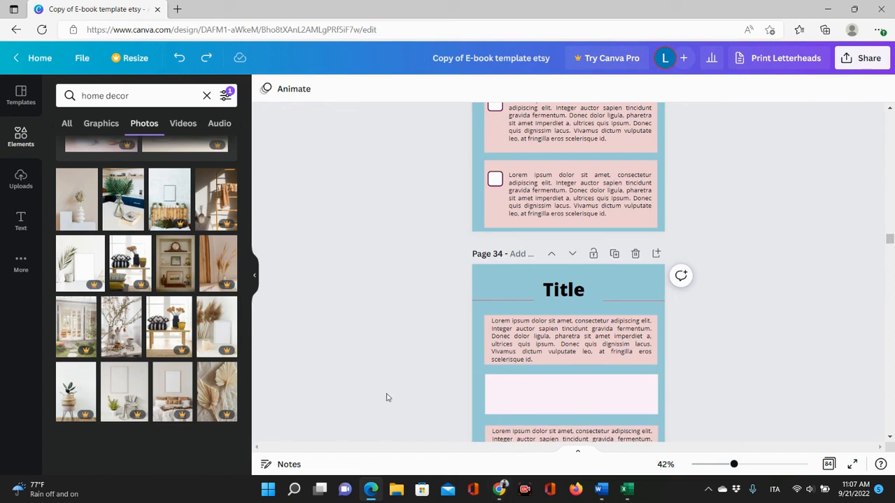
scroll(720, 251, up, 5)
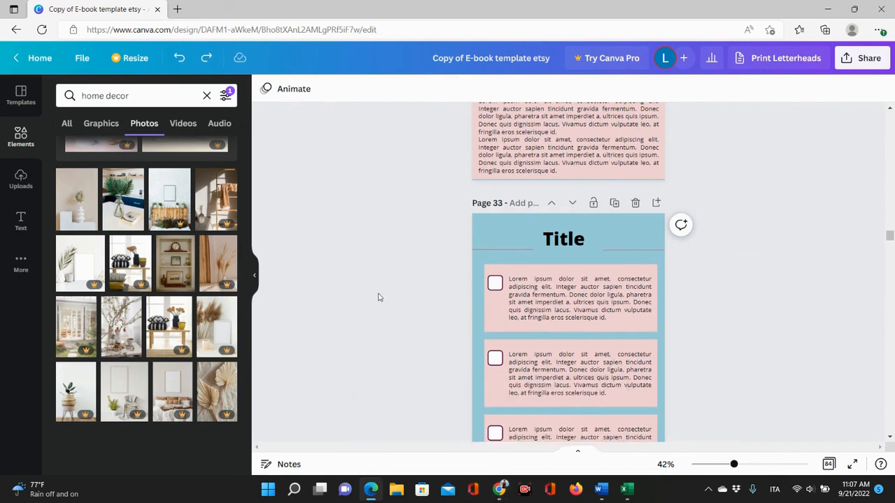
scroll(378, 297, up, 15)
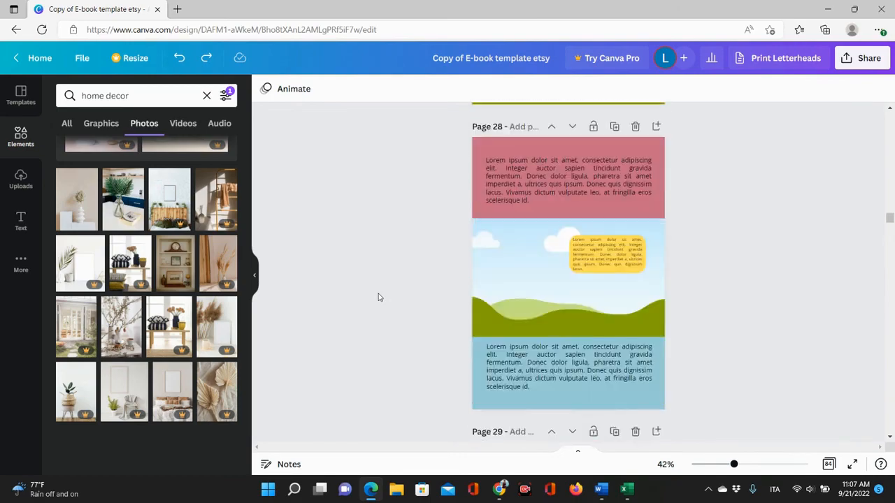
scroll(378, 297, up, 15)
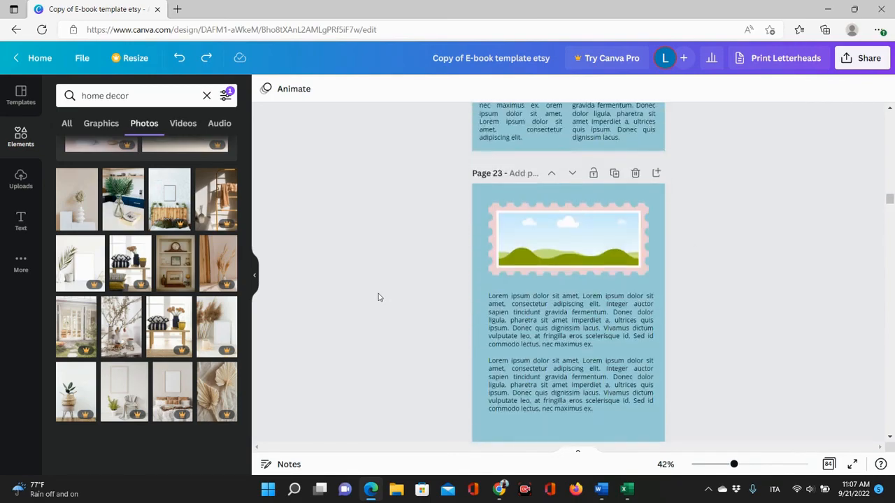
scroll(378, 297, up, 15)
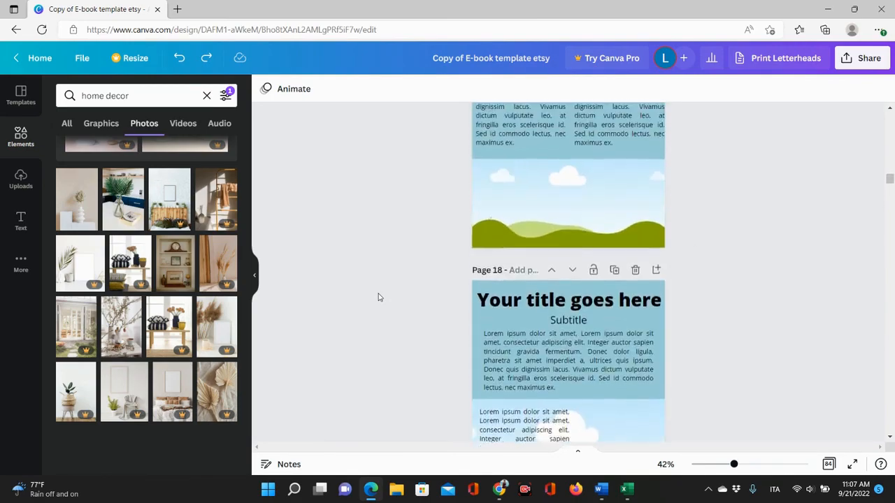
scroll(378, 297, up, 1)
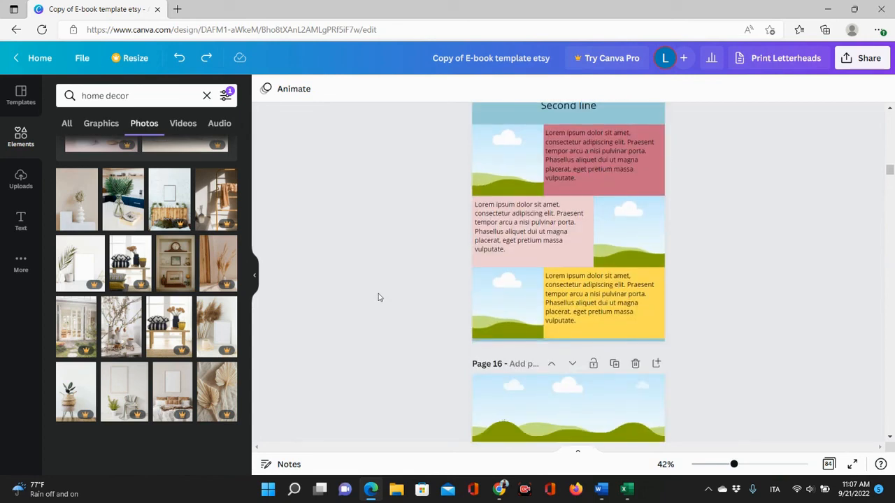